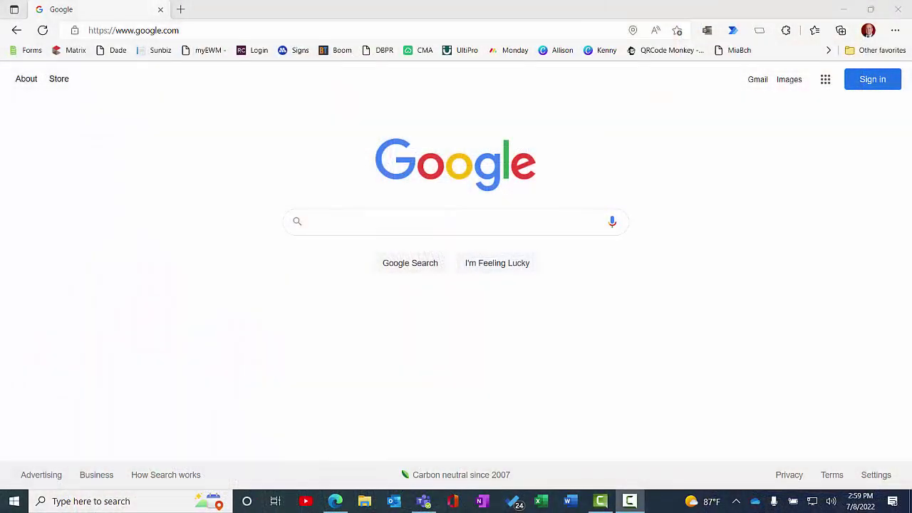
Step: Search Google for 'google map' and open the Google Maps result
{"action": "left_click", "coordinate": [352, 228]}
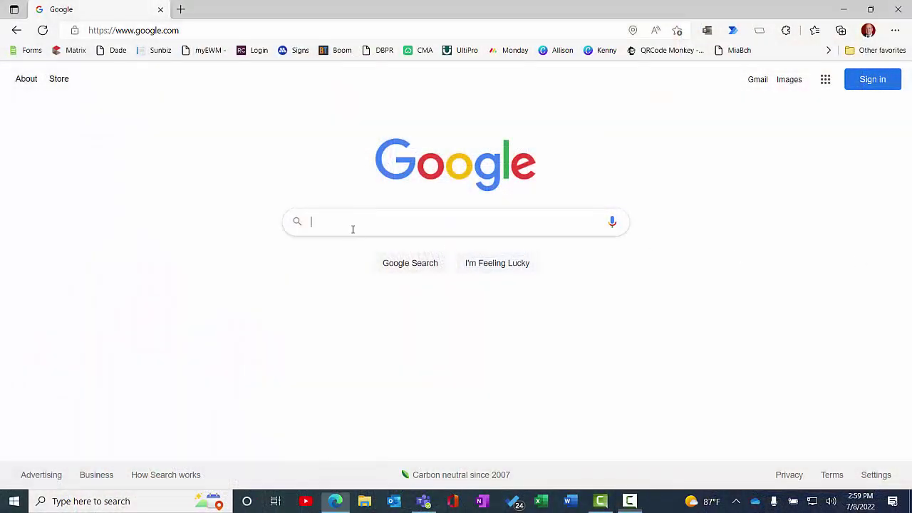
{"action": "type", "text": "google map"}
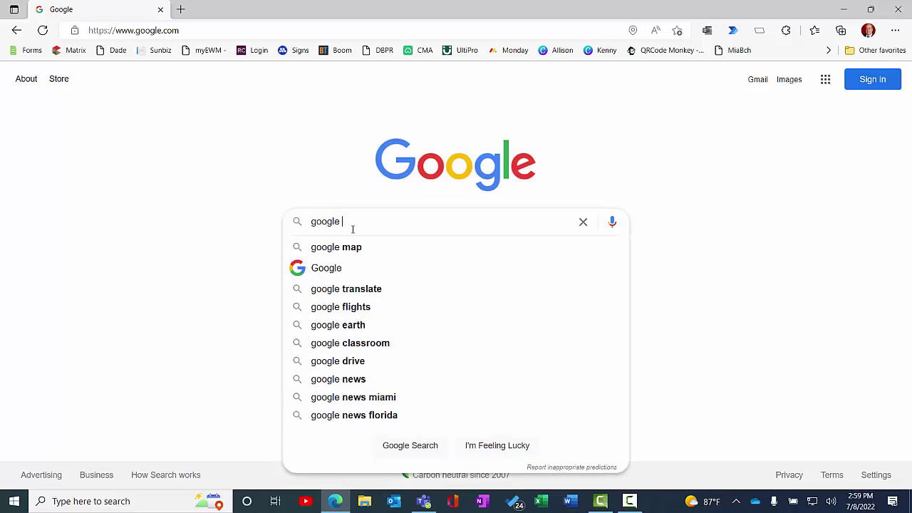
{"action": "key", "text": "Return"}
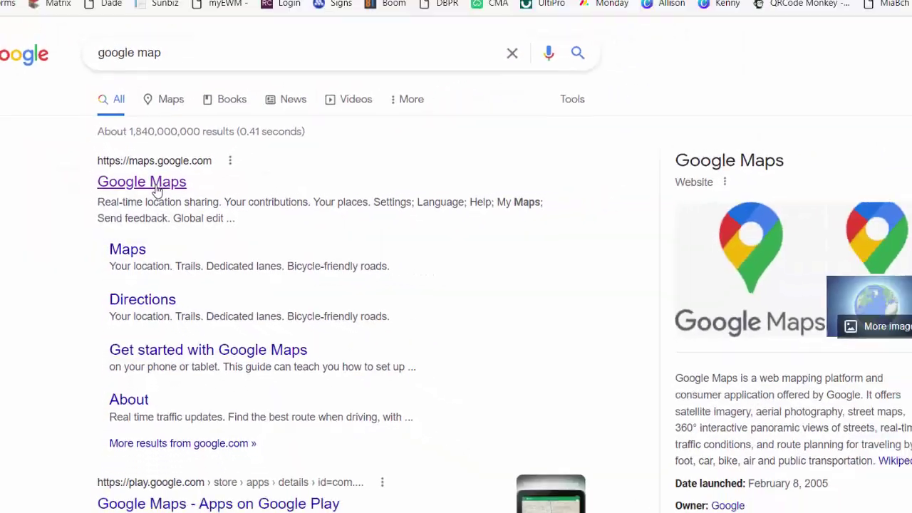
{"action": "left_click", "coordinate": [153, 184]}
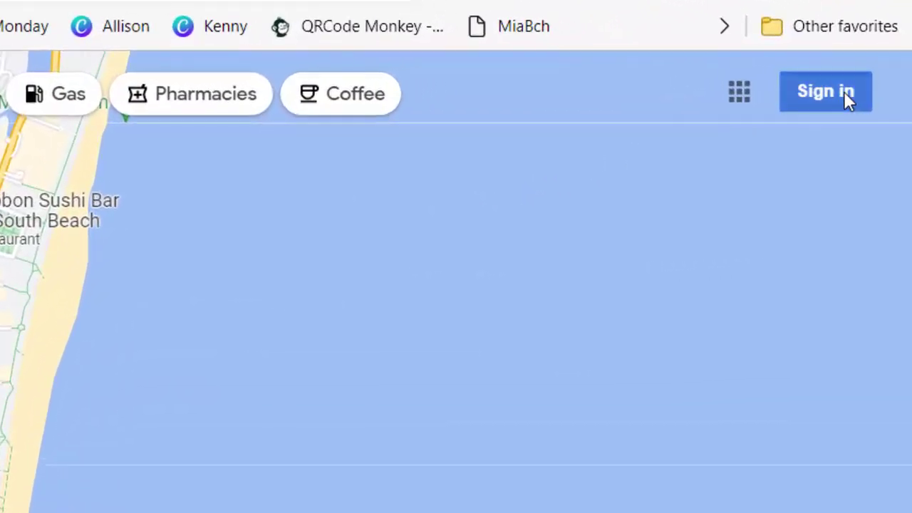
Step: Sign in to Google Maps and switch to the other Google account with the starred saved places
{"action": "left_click", "coordinate": [843, 91]}
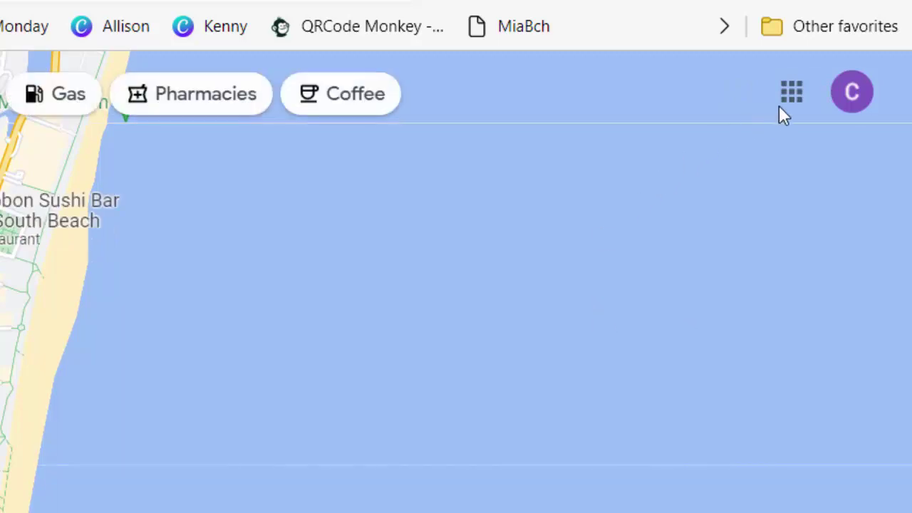
{"action": "left_click", "coordinate": [851, 91]}
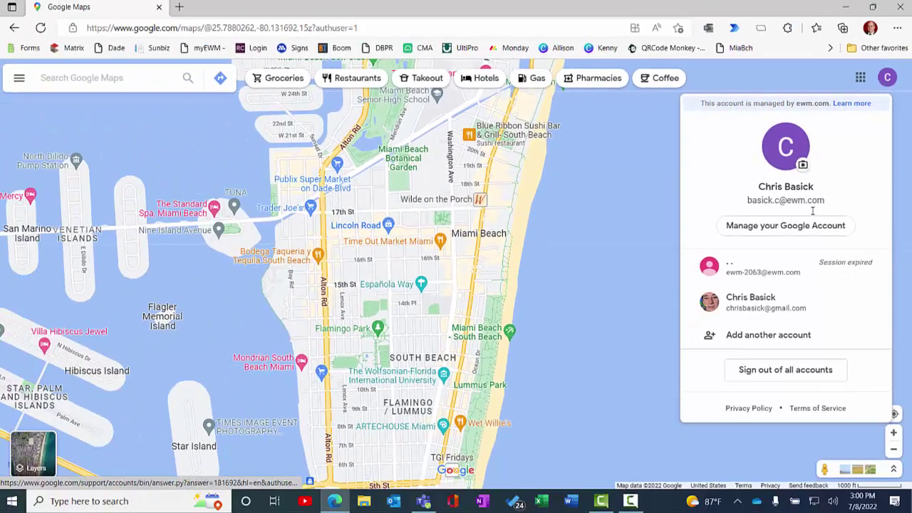
{"action": "left_click", "coordinate": [769, 309]}
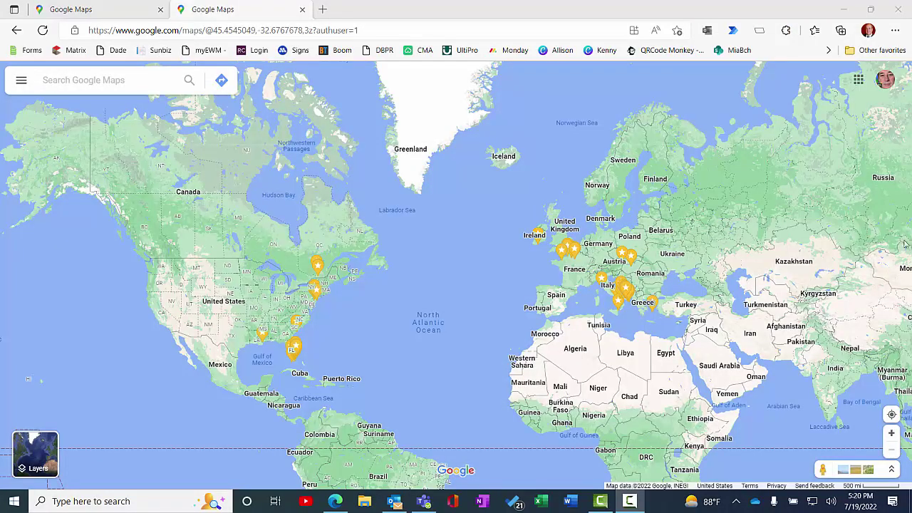
Step: Search Maps for 'montreal', then pan and zoom in on central Montreal
{"action": "left_click", "coordinate": [93, 81]}
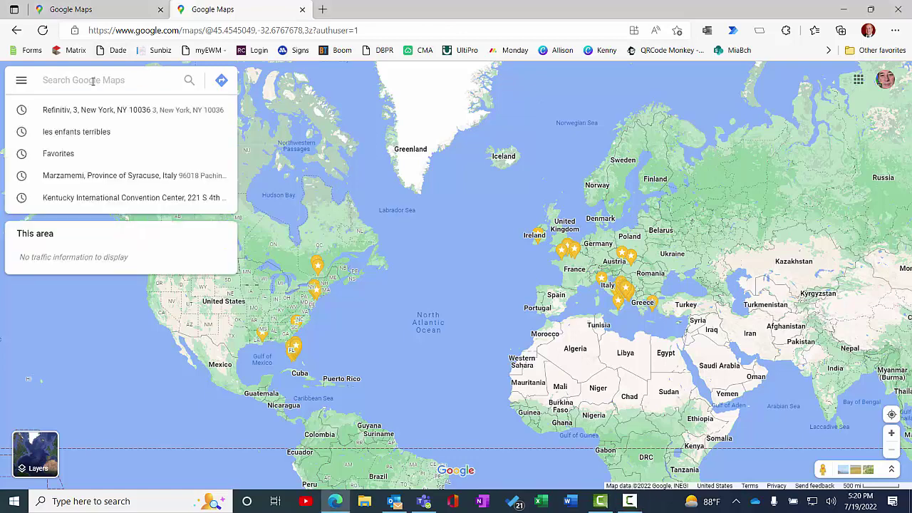
{"action": "type", "text": "montreal"}
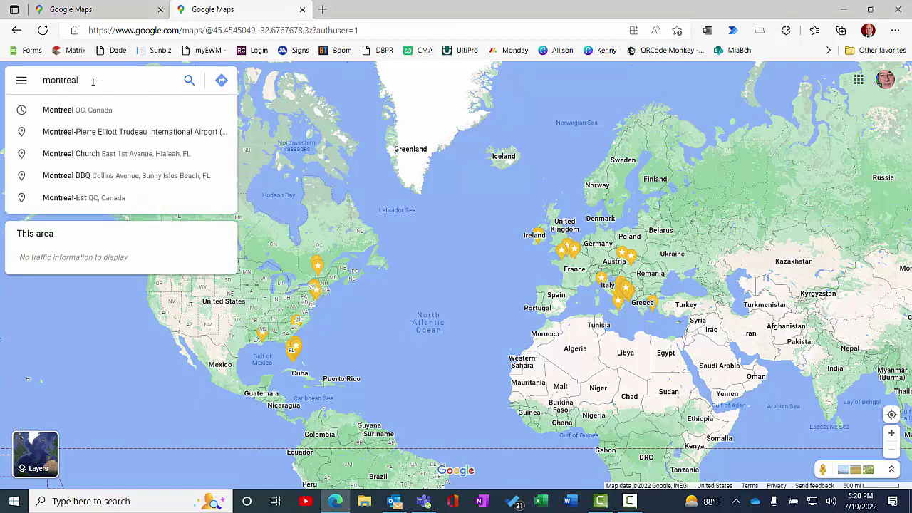
{"action": "key", "text": "Return"}
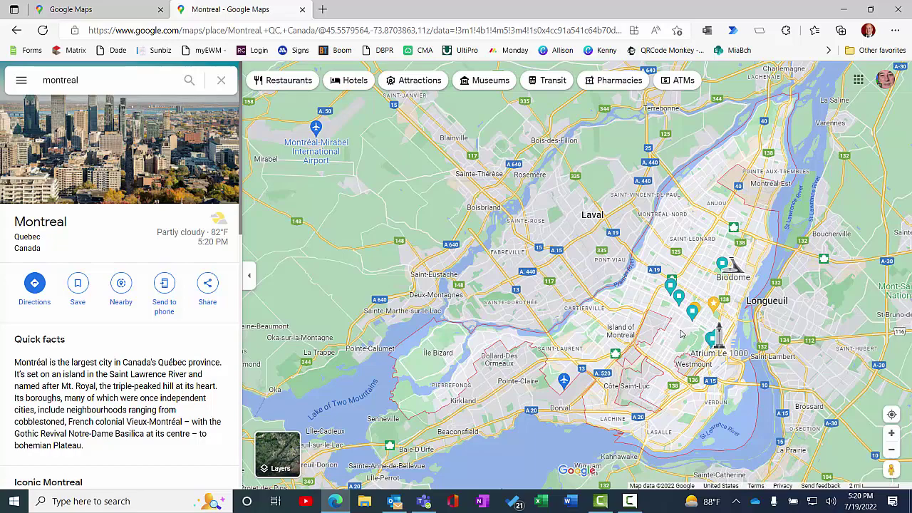
{"action": "left_click_drag", "start_coordinate": [678, 336], "coordinate": [545, 317]}
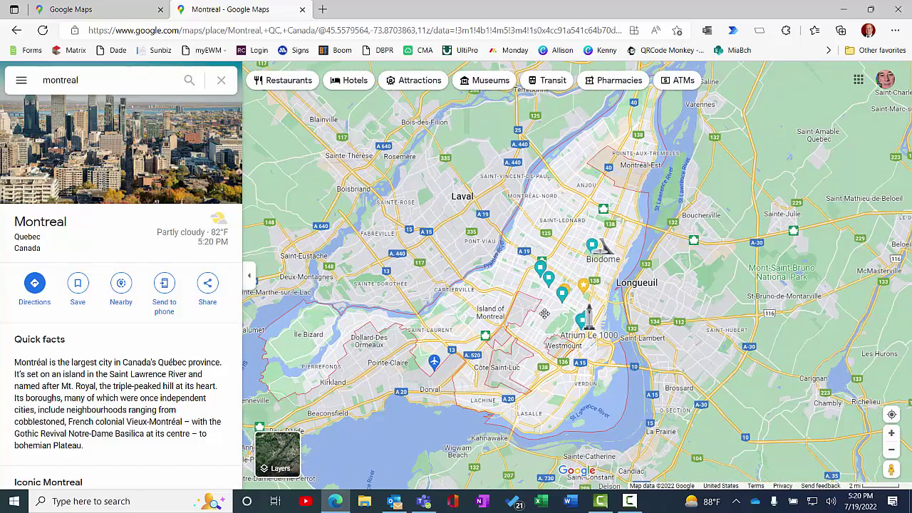
{"action": "scroll", "coordinate": [545, 317], "scroll_direction": "up", "scroll_amount": 1}
{"action": "scroll", "coordinate": [545, 318], "scroll_direction": "up", "scroll_amount": 1}
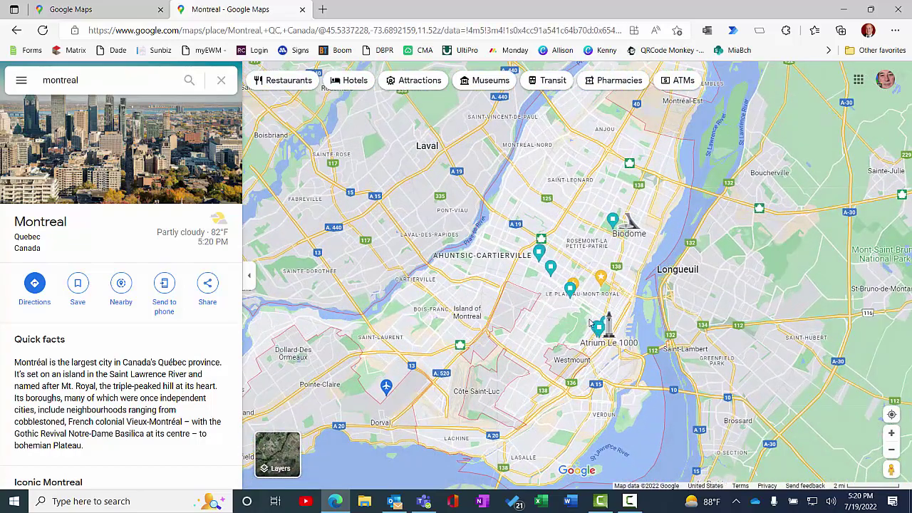
{"action": "mouse_move", "coordinate": [597, 328]}
{"action": "mouse_move", "coordinate": [551, 266]}
{"action": "mouse_move", "coordinate": [612, 221]}
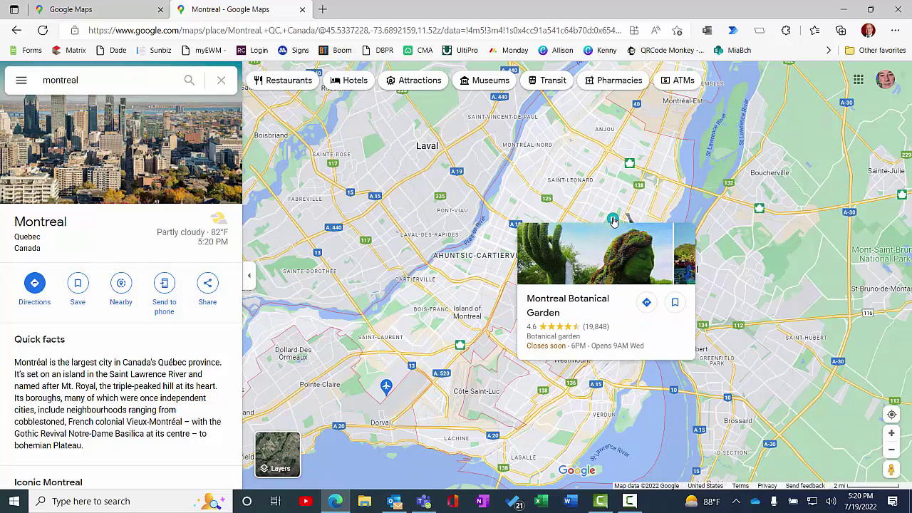
Step: Open the Montreal Botanical Garden's details page
{"action": "left_click", "coordinate": [588, 280]}
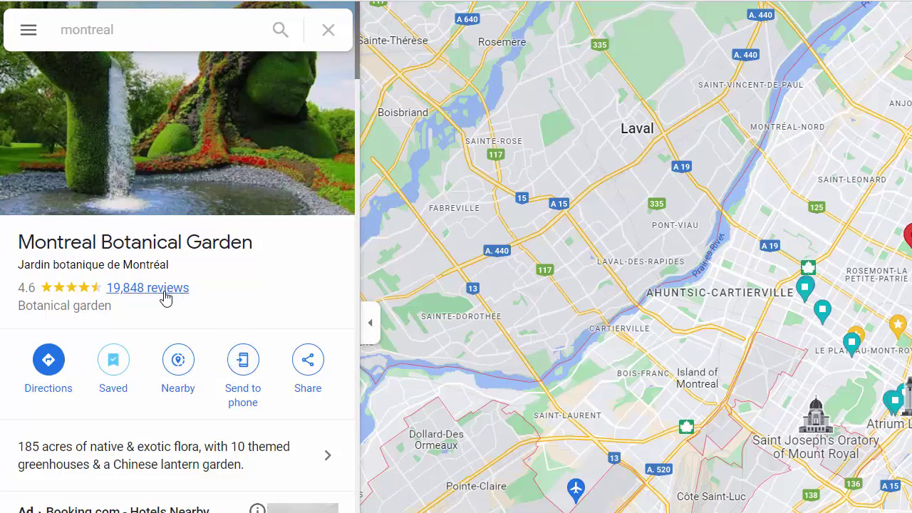
{"action": "scroll", "coordinate": [188, 330], "scroll_direction": "down", "scroll_amount": 5}
{"action": "scroll", "coordinate": [189, 327], "scroll_direction": "up", "scroll_amount": 4}
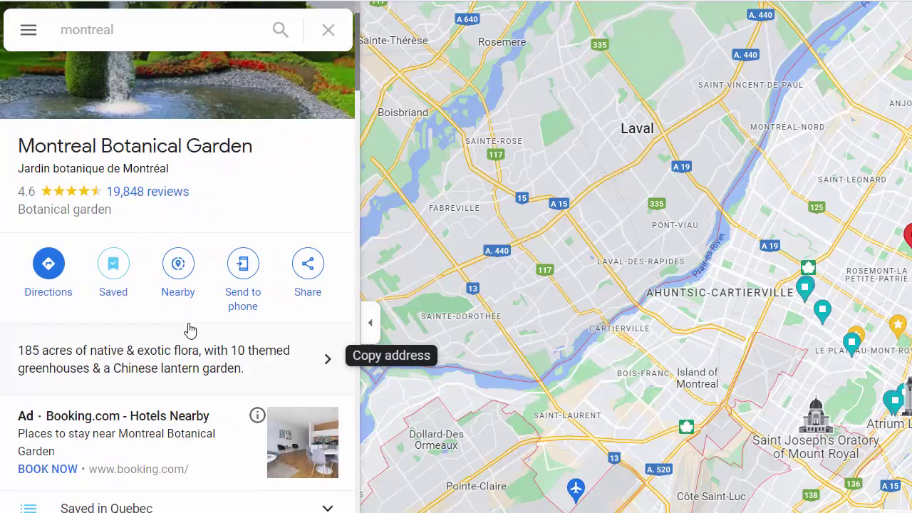
Step: Read through the garden's reviews, then close its details and clear the search
{"action": "left_click", "coordinate": [150, 193]}
{"action": "scroll", "coordinate": [201, 358], "scroll_direction": "down", "scroll_amount": 1}
{"action": "scroll", "coordinate": [213, 367], "scroll_direction": "down", "scroll_amount": 6}
{"action": "scroll", "coordinate": [255, 441], "scroll_direction": "down", "scroll_amount": 8}
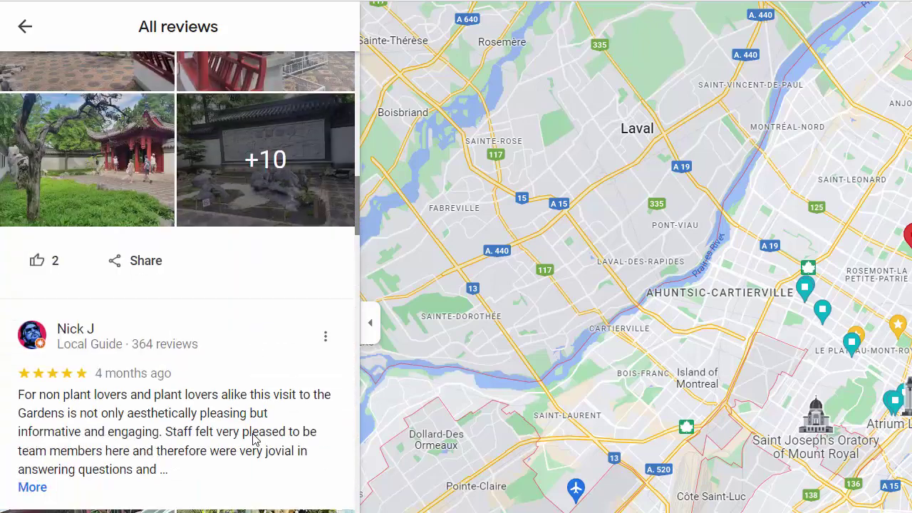
{"action": "scroll", "coordinate": [253, 439], "scroll_direction": "down", "scroll_amount": 10}
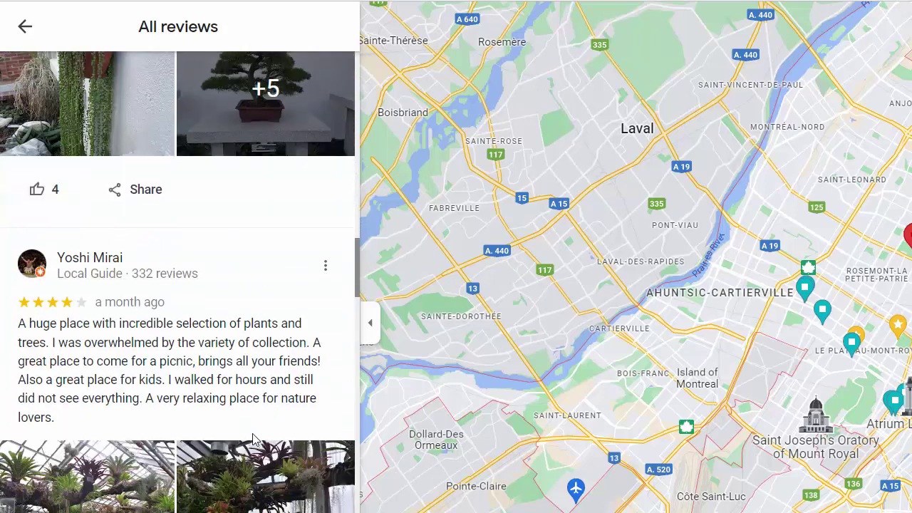
{"action": "scroll", "coordinate": [254, 438], "scroll_direction": "down", "scroll_amount": 4}
{"action": "left_click", "coordinate": [27, 28]}
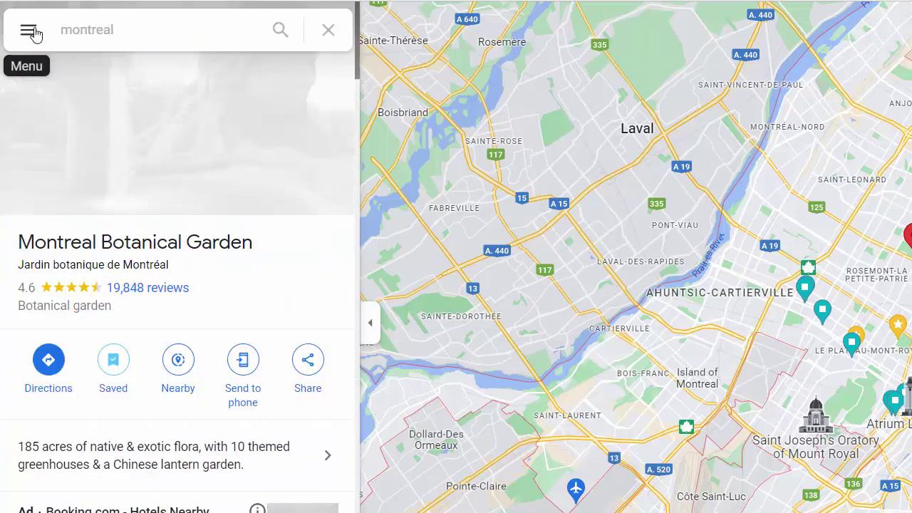
{"action": "left_click", "coordinate": [328, 29]}
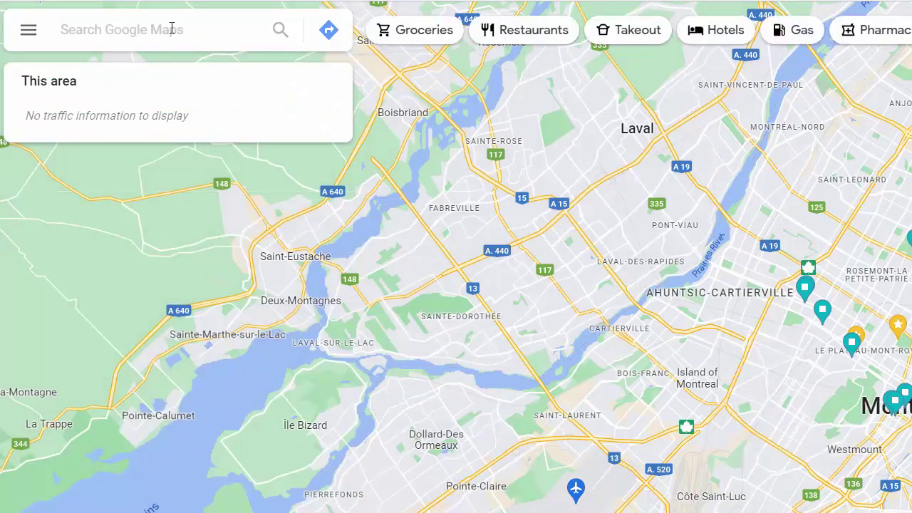
Step: Search for 'le roi' and open Le Roi du Smoked Meat's details
{"action": "left_click", "coordinate": [182, 27]}
{"action": "type", "text": "le roi"}
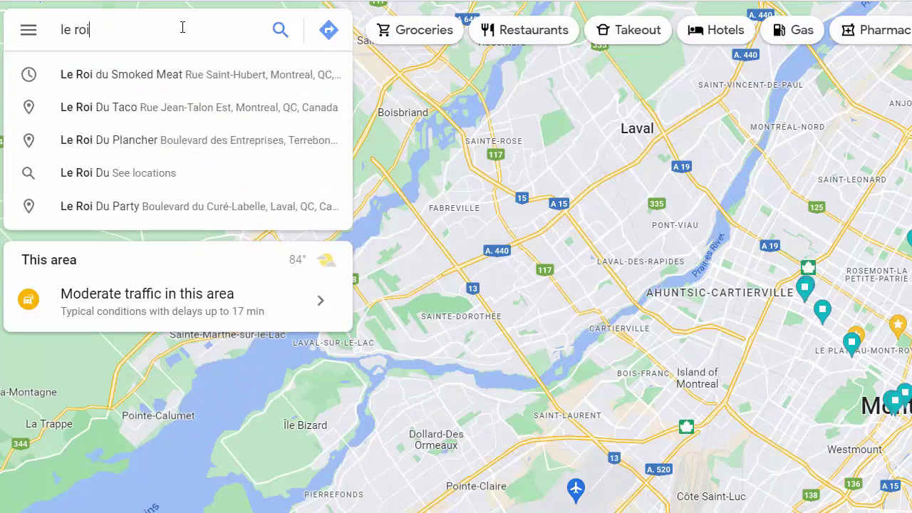
{"action": "left_click", "coordinate": [185, 77]}
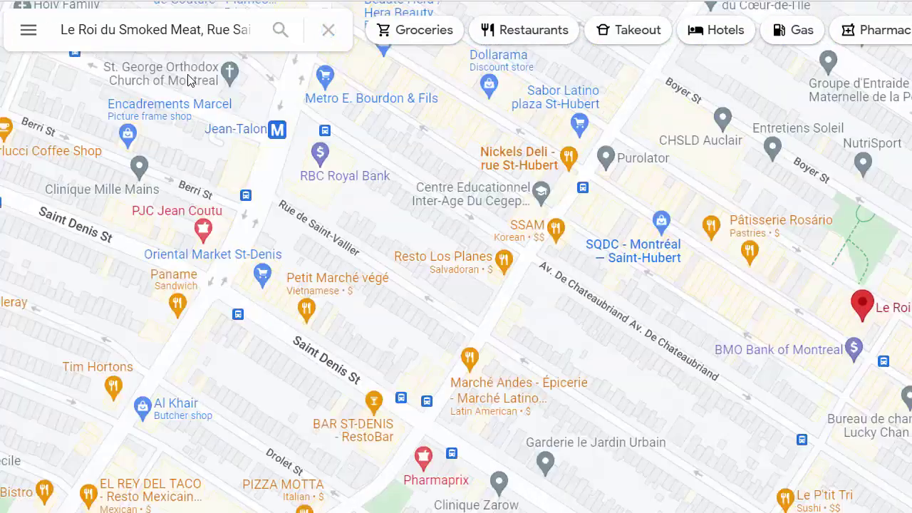
{"action": "scroll", "coordinate": [260, 235], "scroll_direction": "down", "scroll_amount": 15}
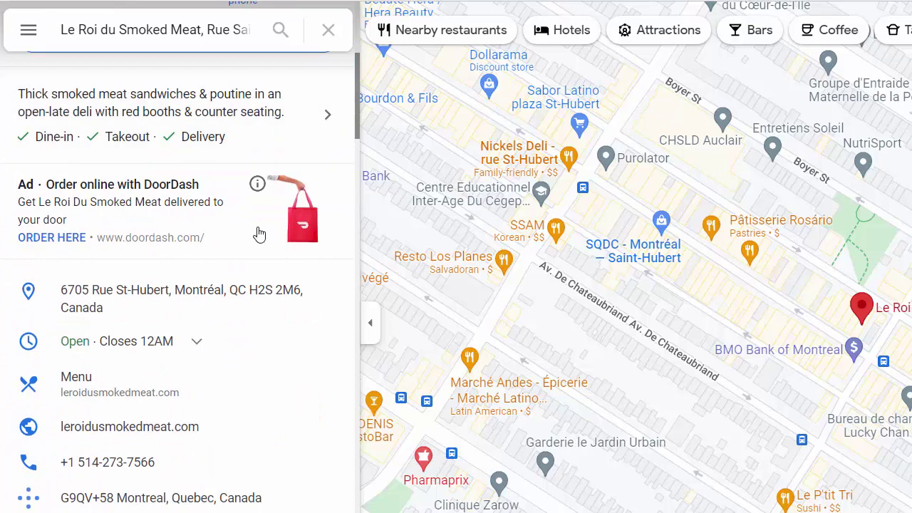
{"action": "scroll", "coordinate": [258, 239], "scroll_direction": "up", "scroll_amount": 10}
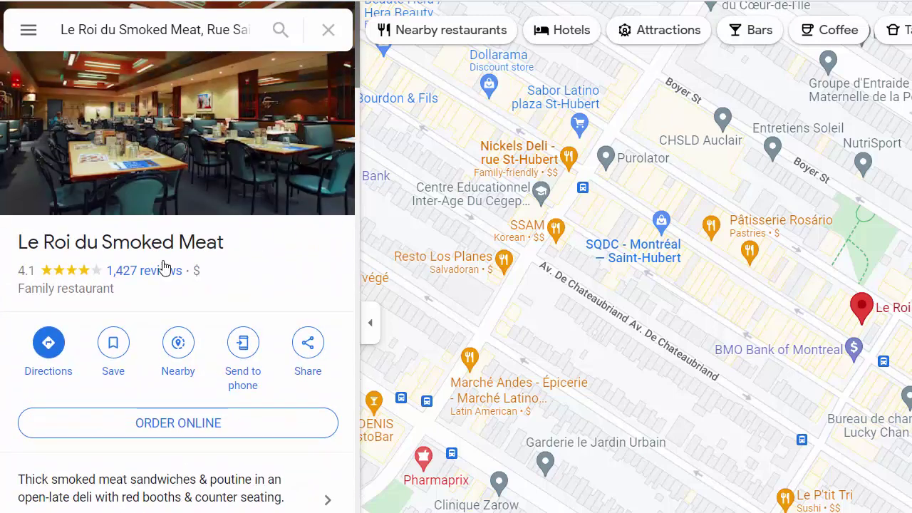
Step: Browse Le Roi du Smoked Meat's reviews and return to its overview
{"action": "left_click", "coordinate": [169, 266]}
{"action": "scroll", "coordinate": [205, 433], "scroll_direction": "down", "scroll_amount": 8}
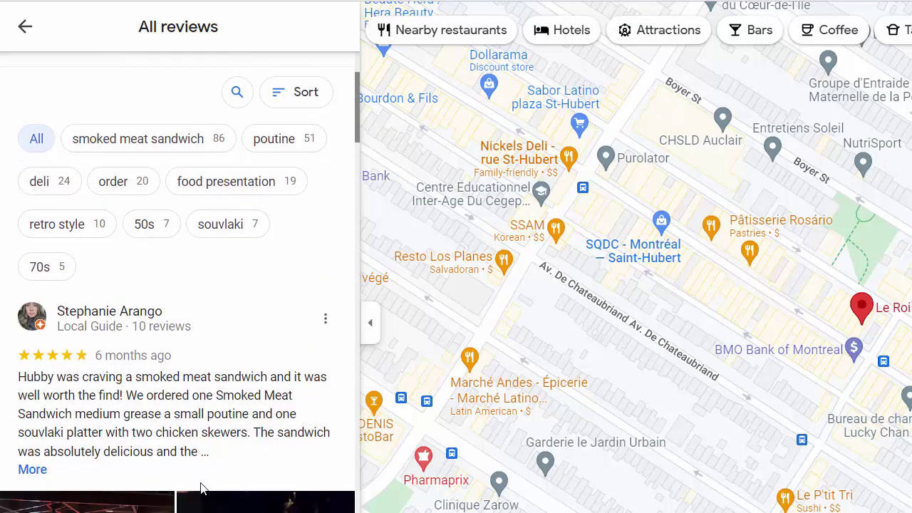
{"action": "scroll", "coordinate": [202, 487], "scroll_direction": "down", "scroll_amount": 10}
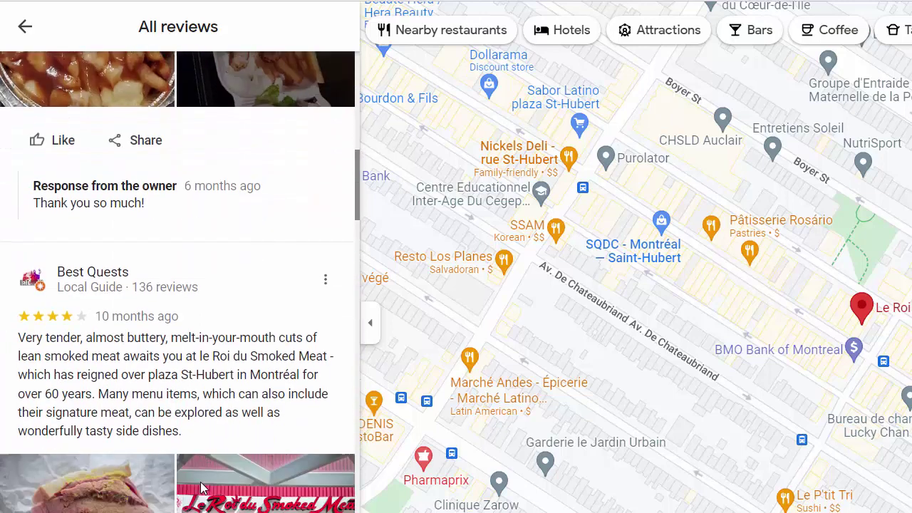
{"action": "scroll", "coordinate": [202, 488], "scroll_direction": "down", "scroll_amount": 4}
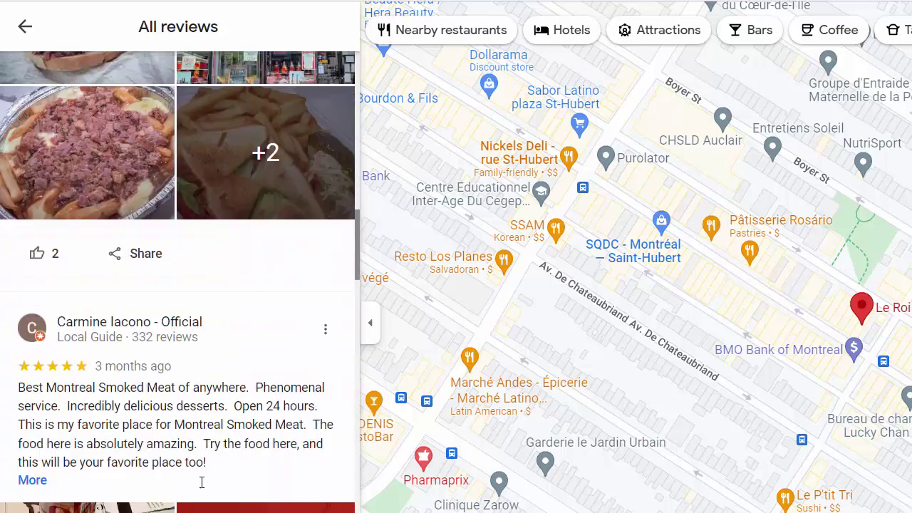
{"action": "left_click", "coordinate": [25, 26]}
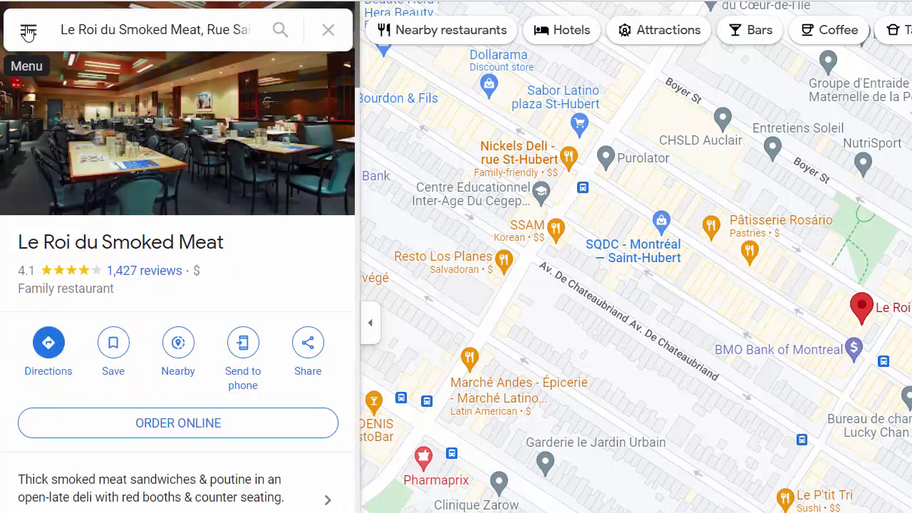
Step: Save Le Roi du Smoked Meat to both the Want to go and Restaurants lists
{"action": "left_click", "coordinate": [113, 346]}
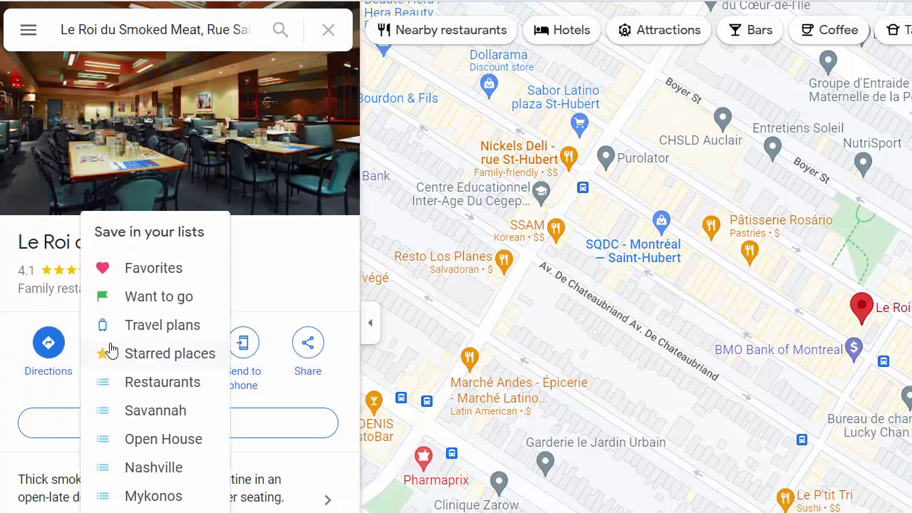
{"action": "left_click", "coordinate": [136, 299]}
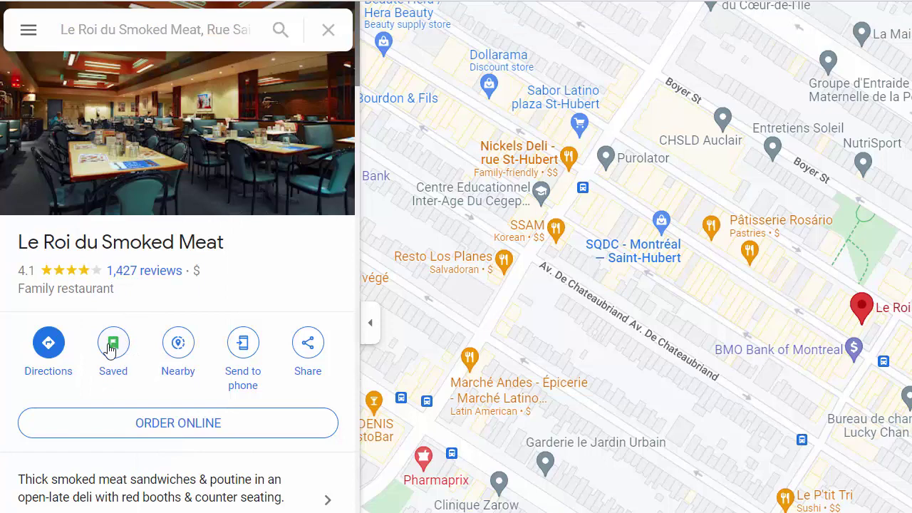
{"action": "left_click", "coordinate": [112, 345]}
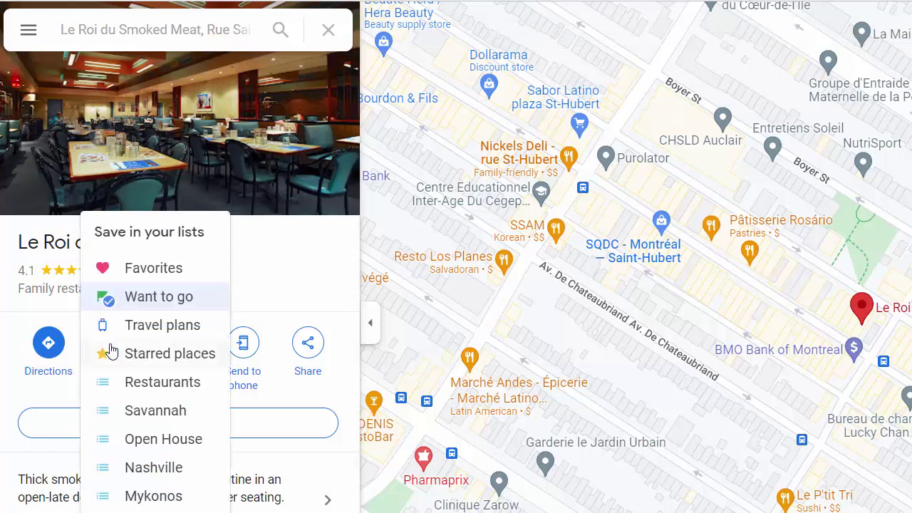
{"action": "left_click", "coordinate": [142, 385]}
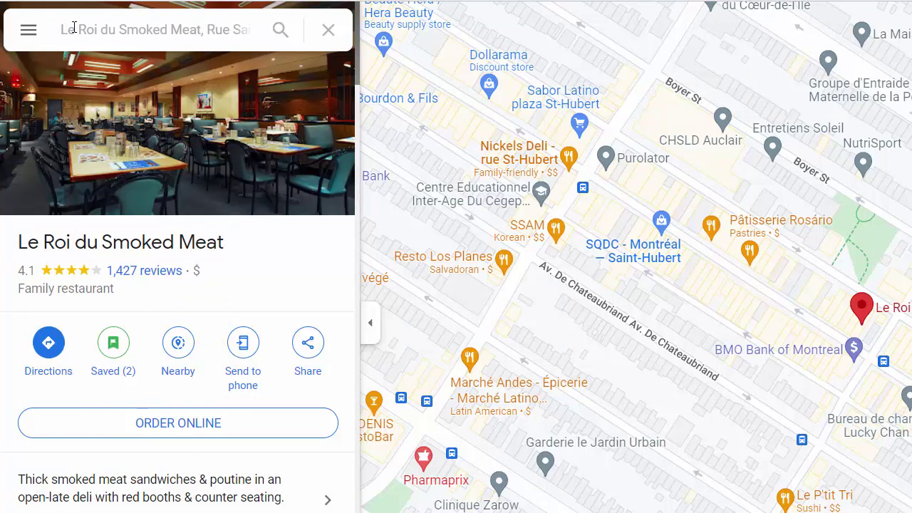
{"action": "left_click", "coordinate": [74, 27]}
Step: Replace the search with 'new york' and pan the map around the area
{"action": "key", "text": "ctrl+a"}
{"action": "key", "text": "BackSpace"}
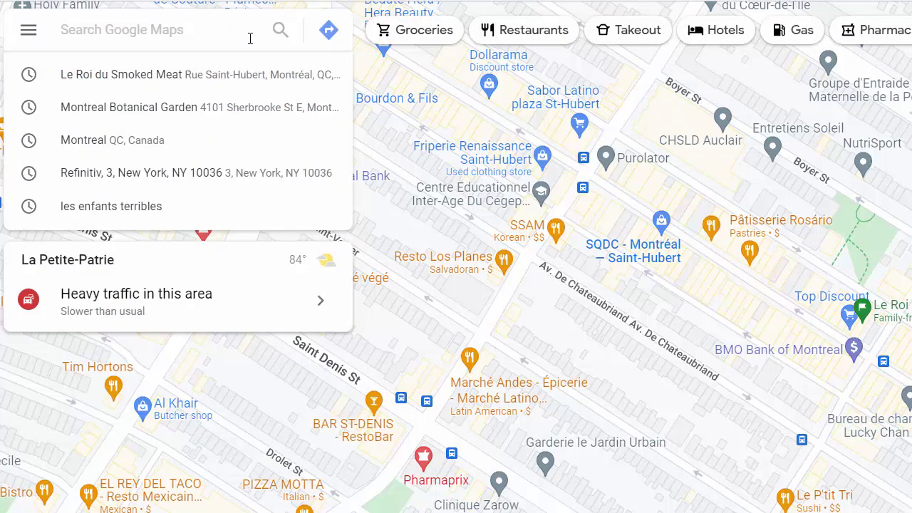
{"action": "type", "text": "new york"}
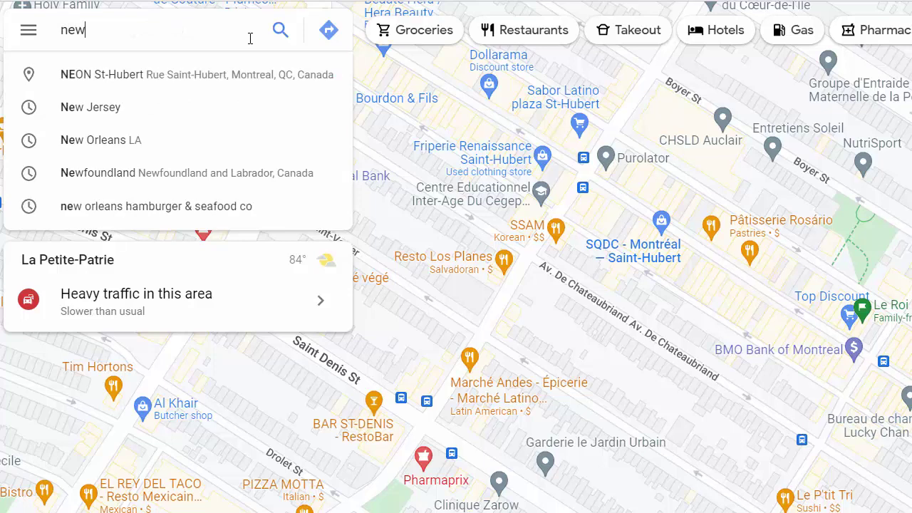
{"action": "key", "text": "Return"}
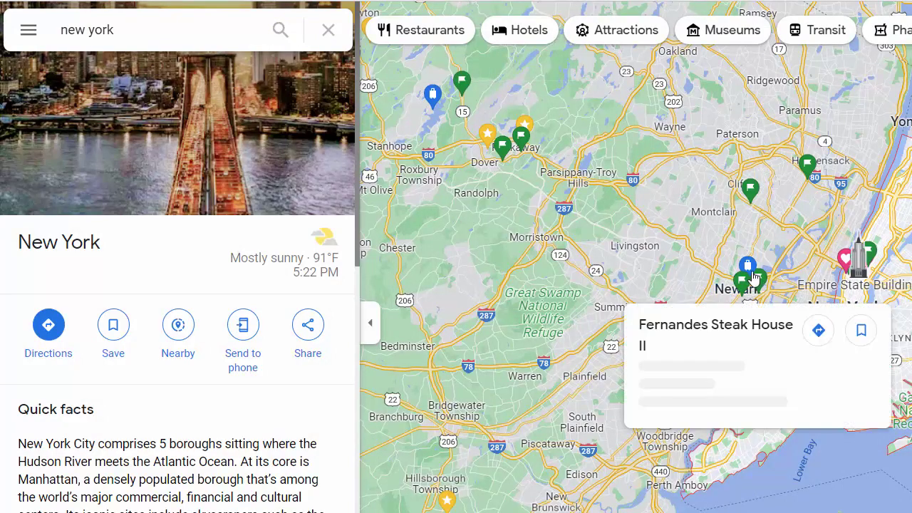
{"action": "scroll", "coordinate": [751, 285], "scroll_direction": "up", "scroll_amount": 2}
{"action": "left_click_drag", "start_coordinate": [600, 263], "coordinate": [725, 308]}
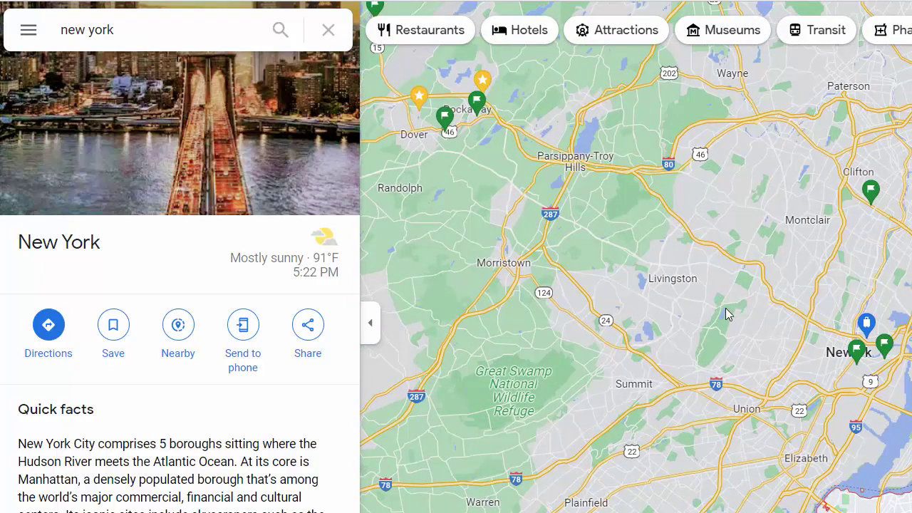
Step: Search 'little' and open the Little Island place in New York
{"action": "left_click", "coordinate": [140, 30]}
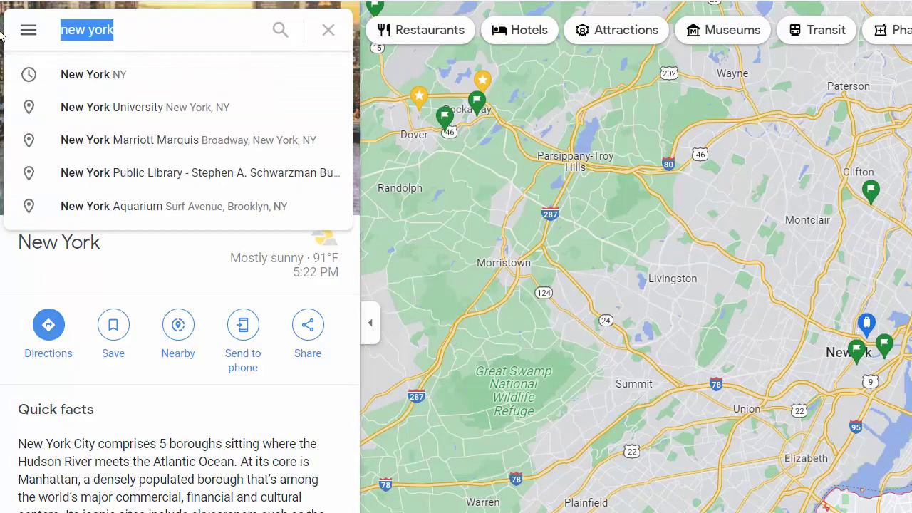
{"action": "type", "text": "little"}
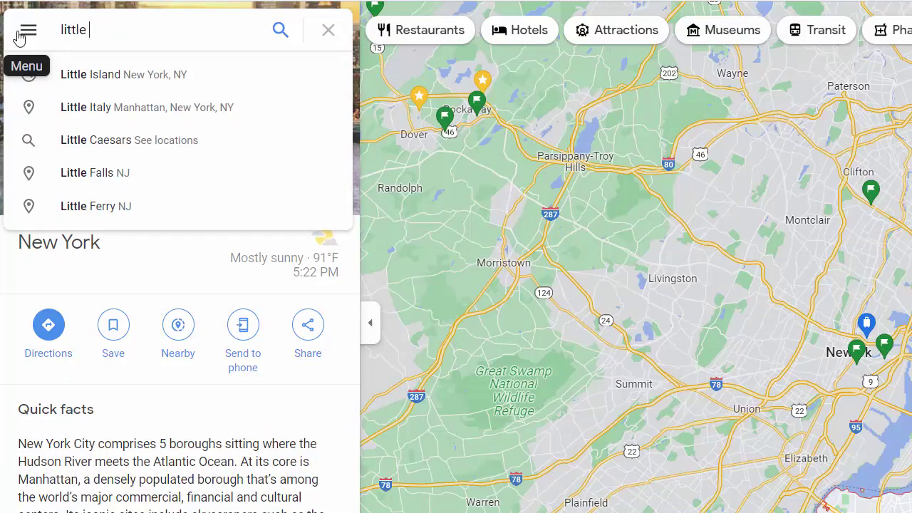
{"action": "left_click", "coordinate": [132, 74]}
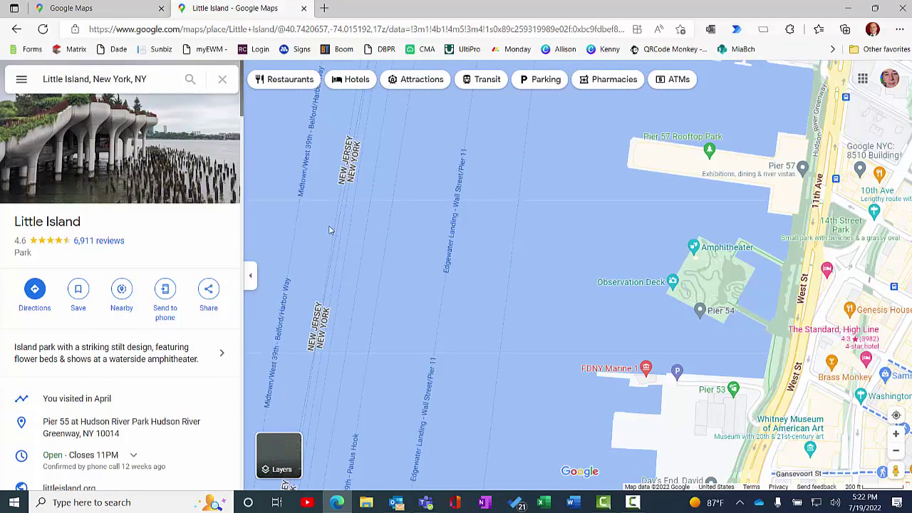
Step: Add Little Island to the Want to go list, then bring up the side navigation menu
{"action": "scroll", "coordinate": [154, 224], "scroll_direction": "down", "scroll_amount": 3}
{"action": "scroll", "coordinate": [155, 221], "scroll_direction": "down", "scroll_amount": 2}
{"action": "scroll", "coordinate": [155, 218], "scroll_direction": "up", "scroll_amount": 5}
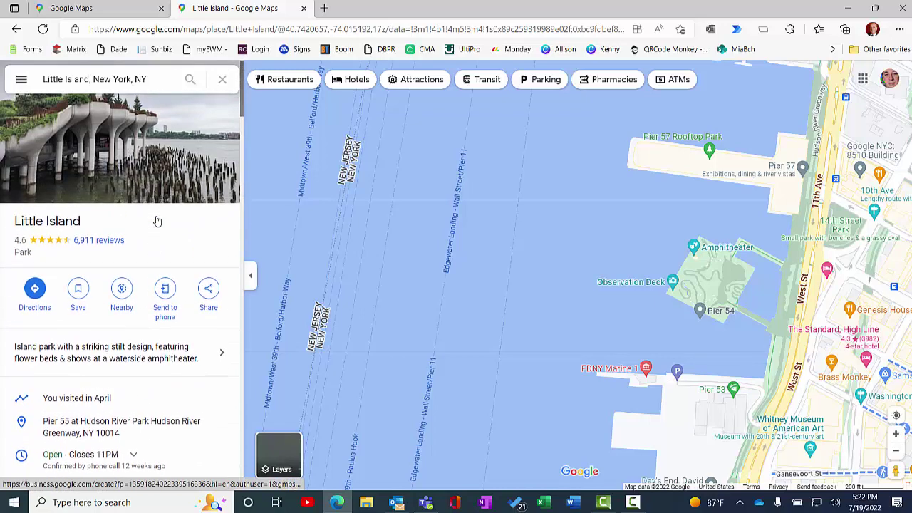
{"action": "left_click", "coordinate": [81, 292]}
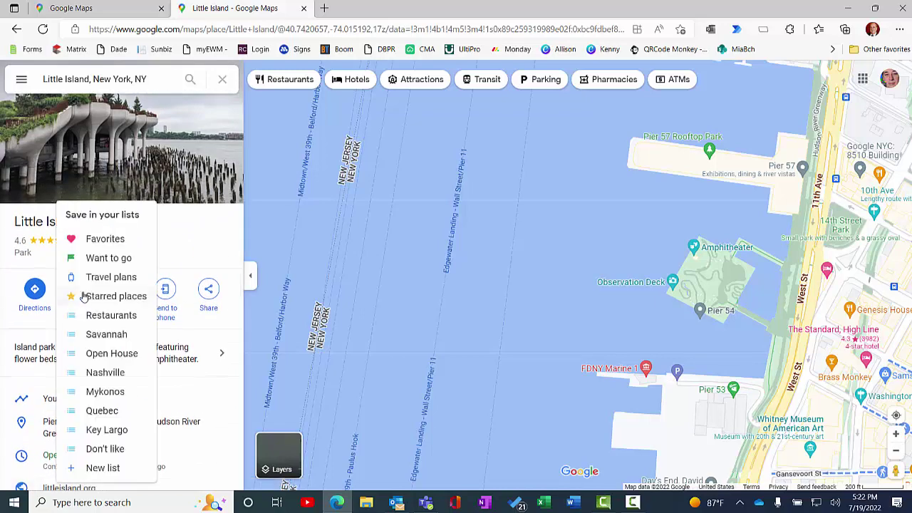
{"action": "left_click", "coordinate": [107, 259]}
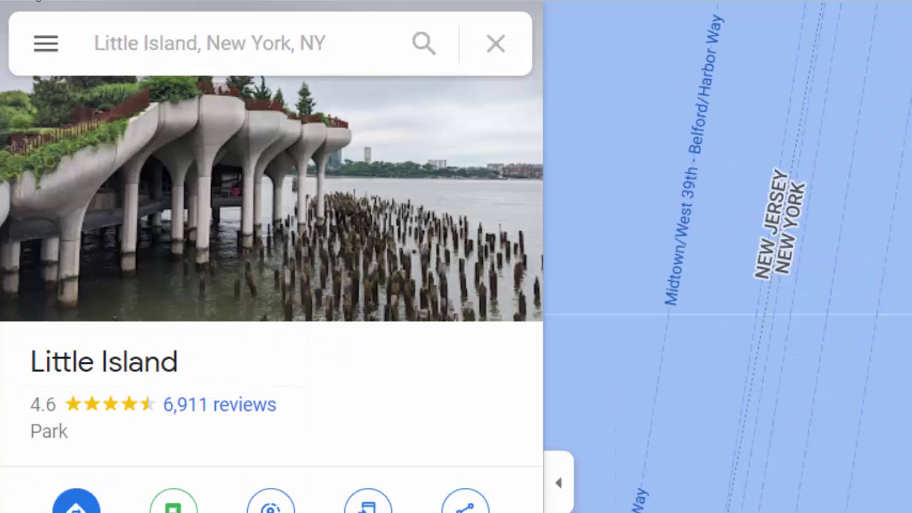
{"action": "left_click", "coordinate": [45, 44]}
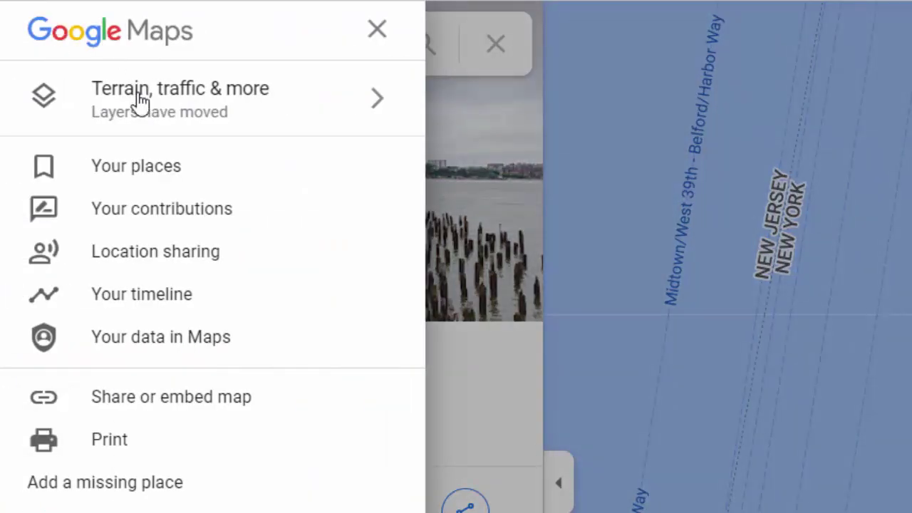
Step: Go to Your places and open the Want to go list of 116 places
{"action": "left_click", "coordinate": [133, 178]}
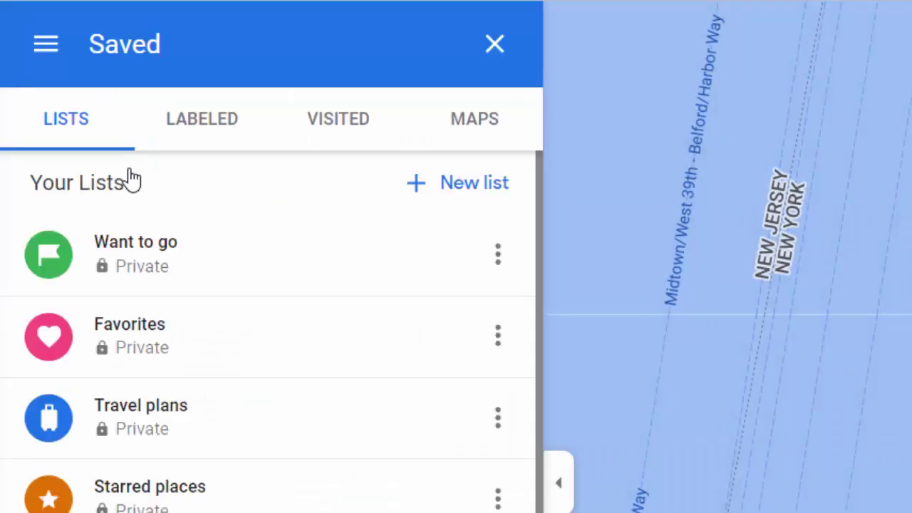
{"action": "left_click", "coordinate": [131, 257]}
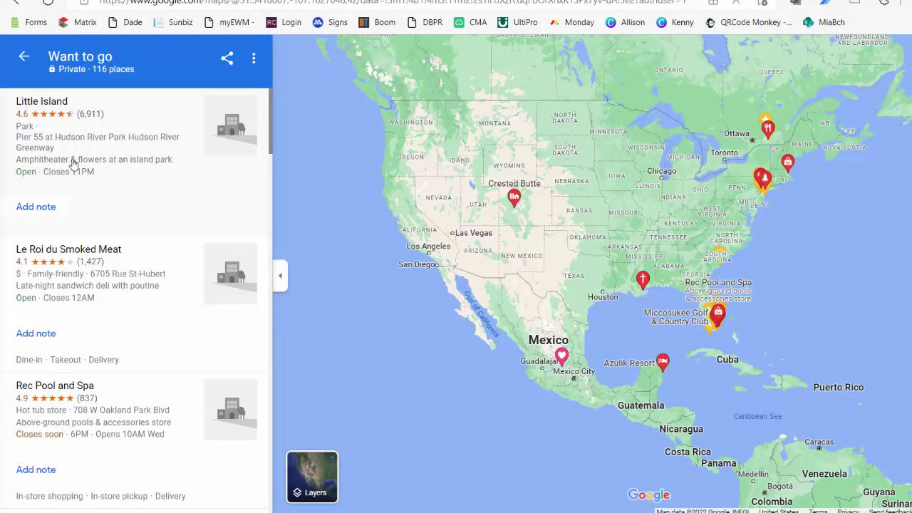
Step: Note a relative's 'best smoked meat' recommendation on Le Roi du Smoked Meat and a 'Must see' on Little Island
{"action": "left_click", "coordinate": [43, 335]}
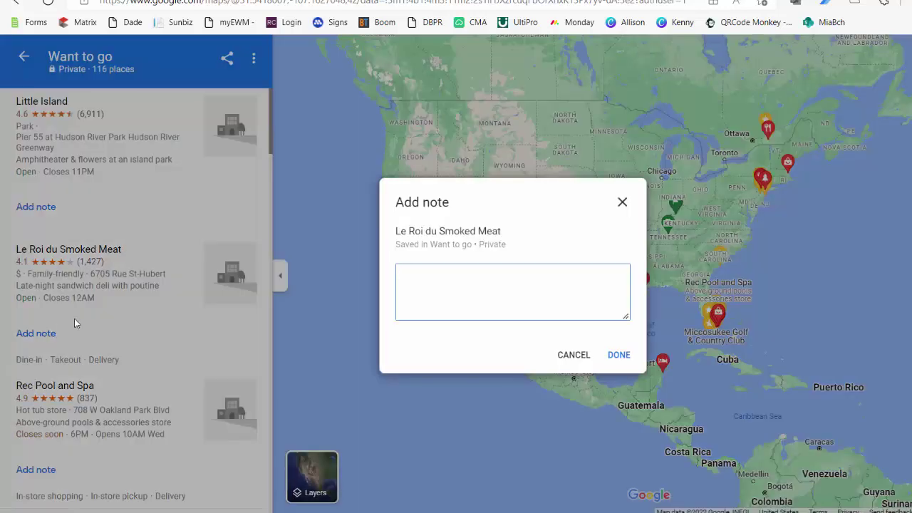
{"action": "type", "text": "recommended by cousin Pierre, best smoked meat in town."}
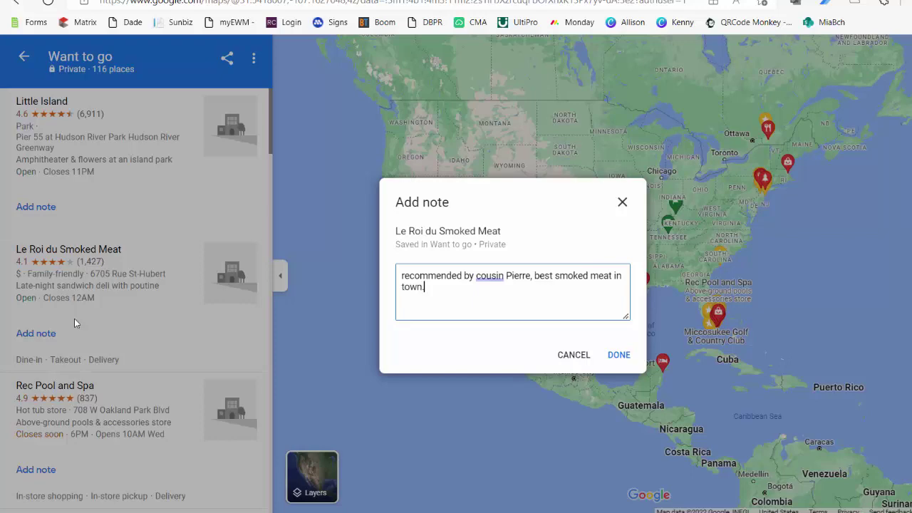
{"action": "left_click", "coordinate": [617, 355]}
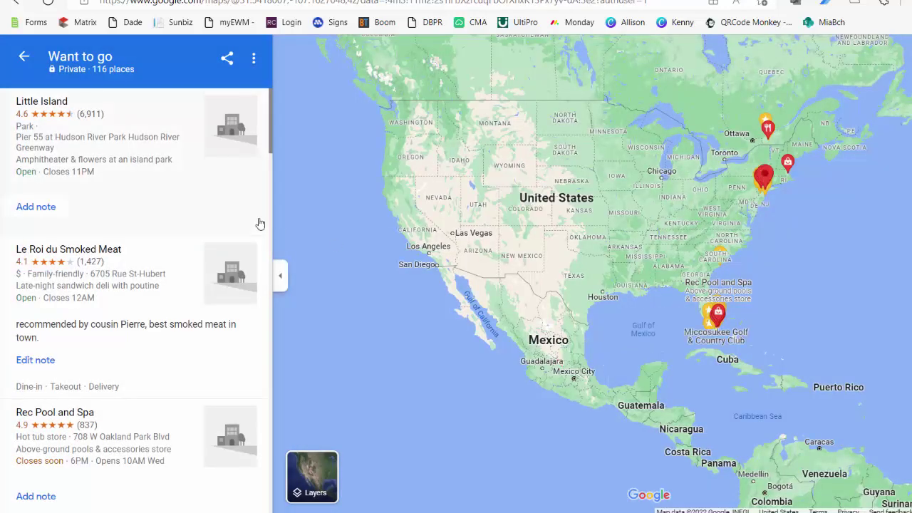
{"action": "left_click", "coordinate": [20, 207]}
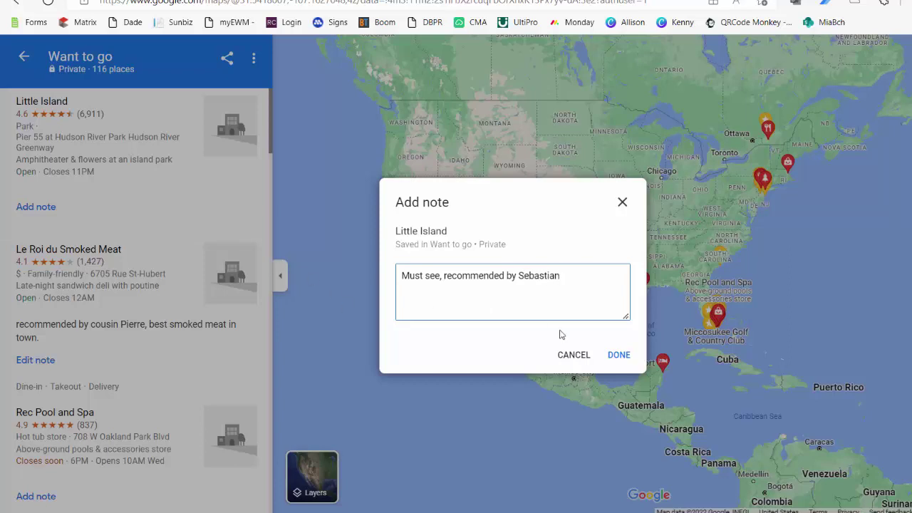
{"action": "left_click", "coordinate": [623, 357]}
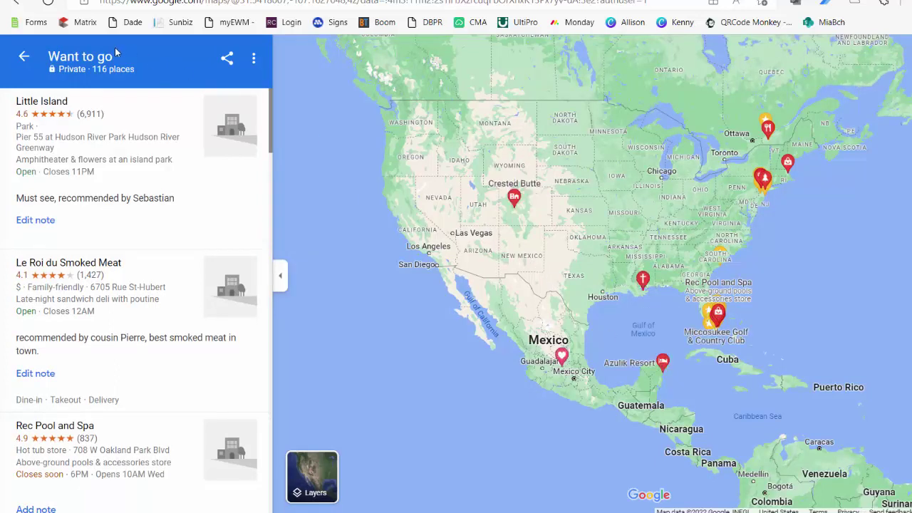
Step: Open the Favorites list of 18 places, scroll through it, then go back to the saved lists
{"action": "left_click", "coordinate": [24, 56]}
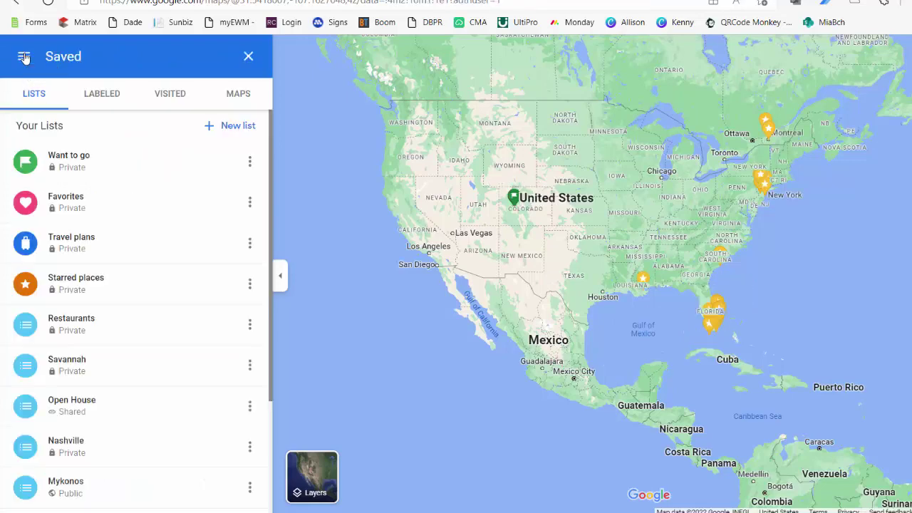
{"action": "left_click", "coordinate": [75, 205]}
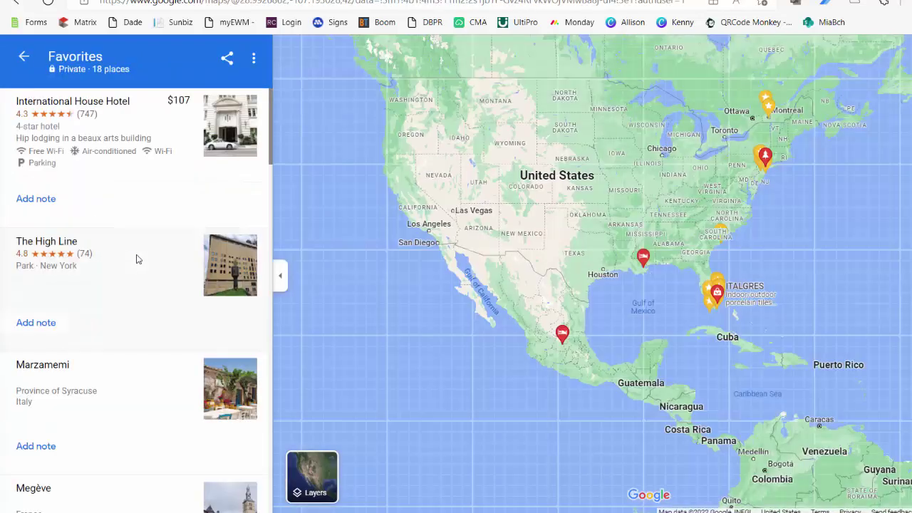
{"action": "scroll", "coordinate": [137, 259], "scroll_direction": "down", "scroll_amount": 3}
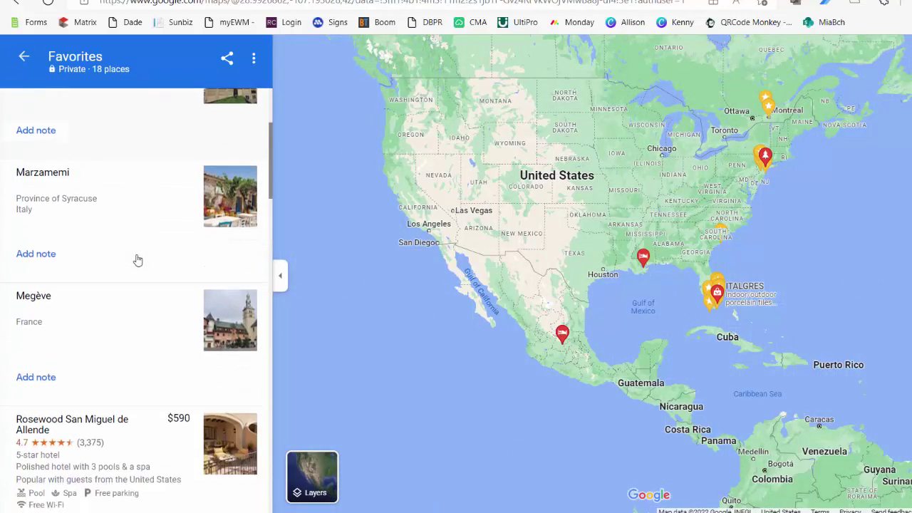
{"action": "scroll", "coordinate": [138, 260], "scroll_direction": "down", "scroll_amount": 5}
{"action": "scroll", "coordinate": [138, 259], "scroll_direction": "down", "scroll_amount": 2}
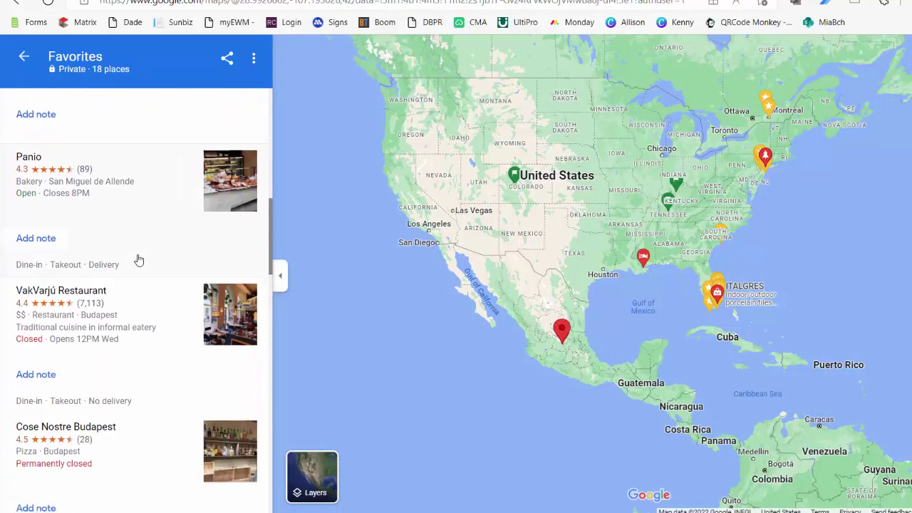
{"action": "left_click", "coordinate": [23, 58]}
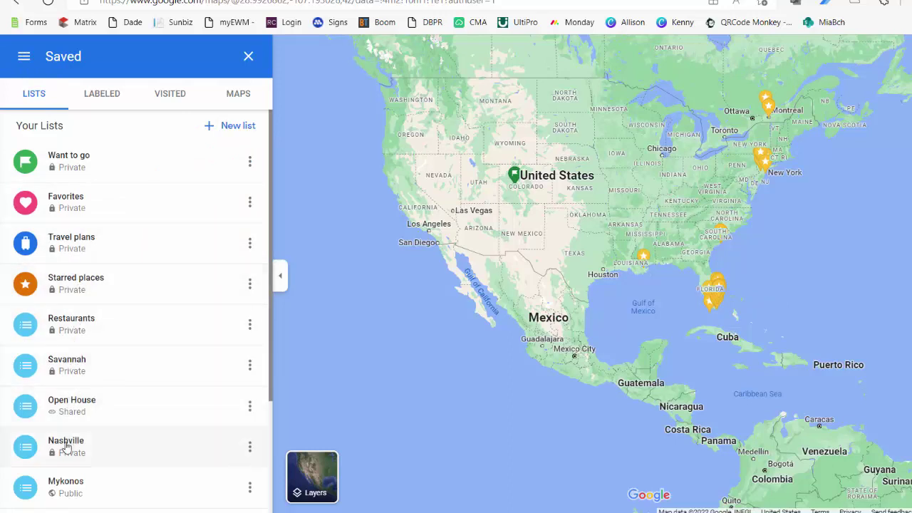
Step: Open the saved Restaurants list and scroll down through its 64 saved places
{"action": "left_click", "coordinate": [71, 325]}
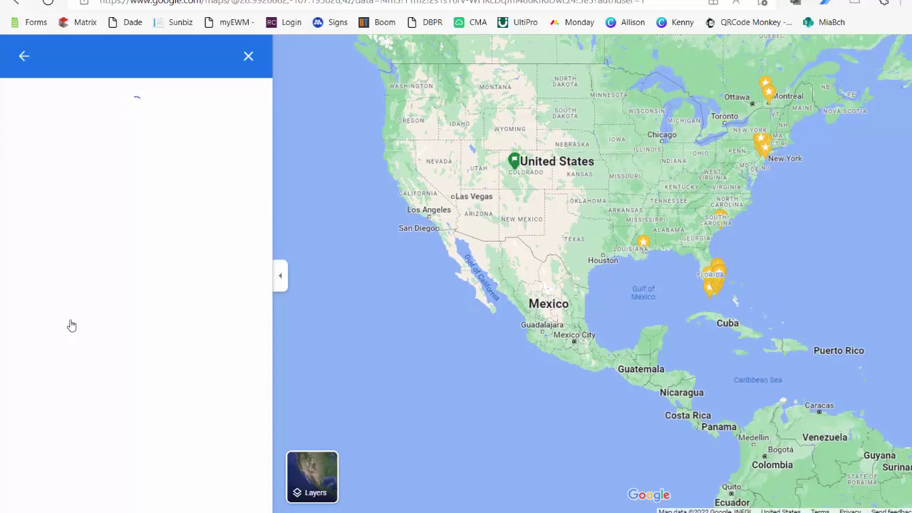
{"action": "scroll", "coordinate": [77, 312], "scroll_direction": "down", "scroll_amount": 6}
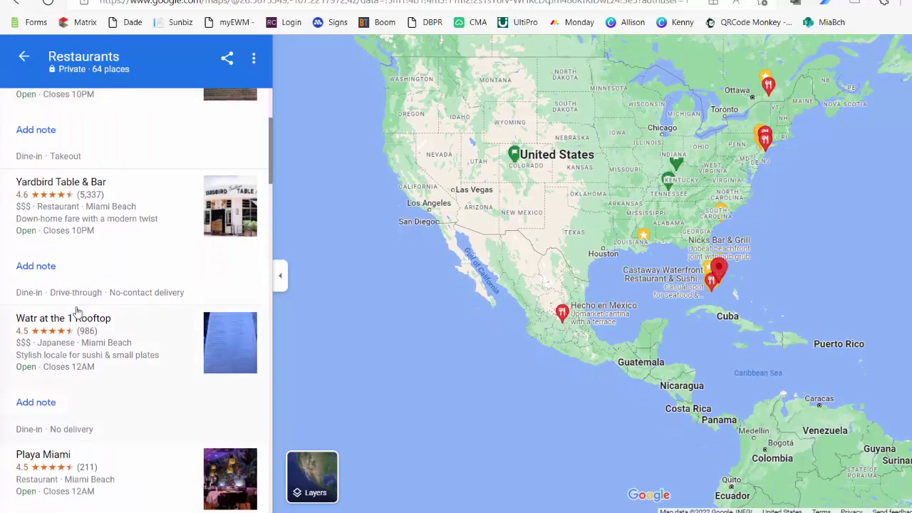
{"action": "scroll", "coordinate": [77, 311], "scroll_direction": "down", "scroll_amount": 8}
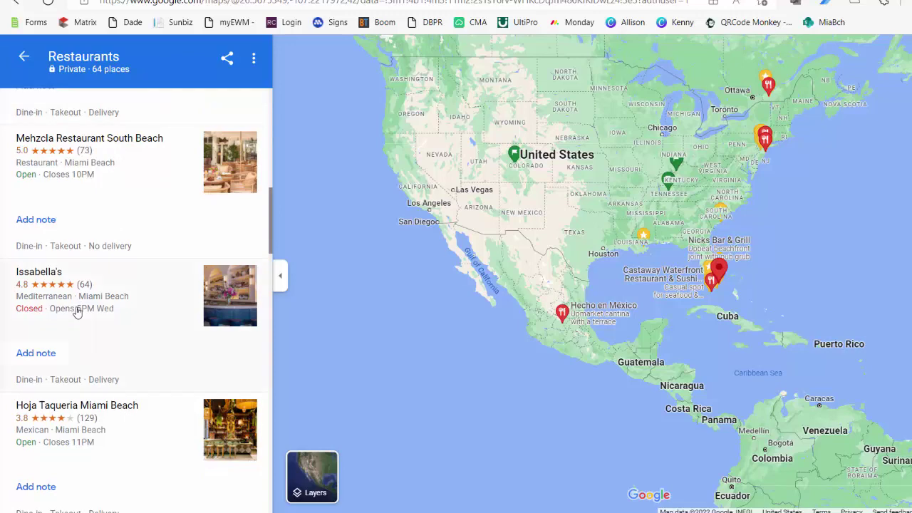
{"action": "scroll", "coordinate": [77, 312], "scroll_direction": "down", "scroll_amount": 3}
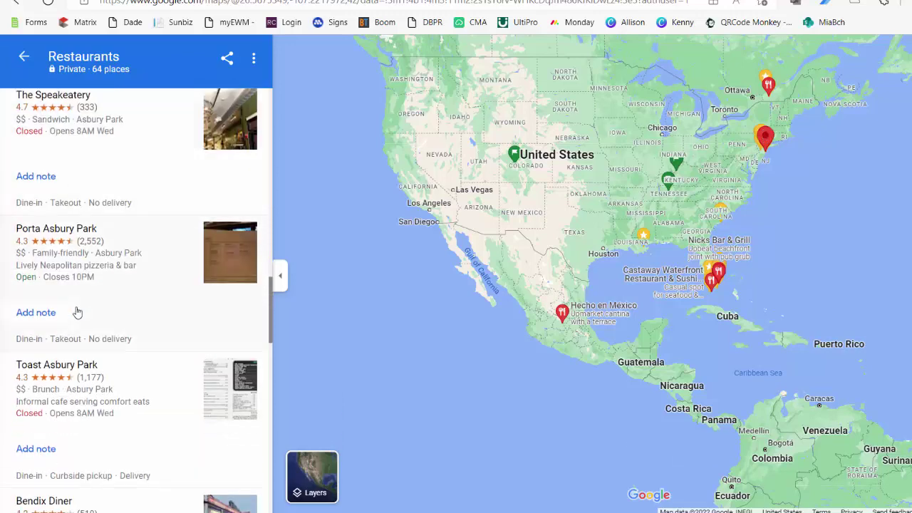
{"action": "scroll", "coordinate": [77, 312], "scroll_direction": "down", "scroll_amount": 1}
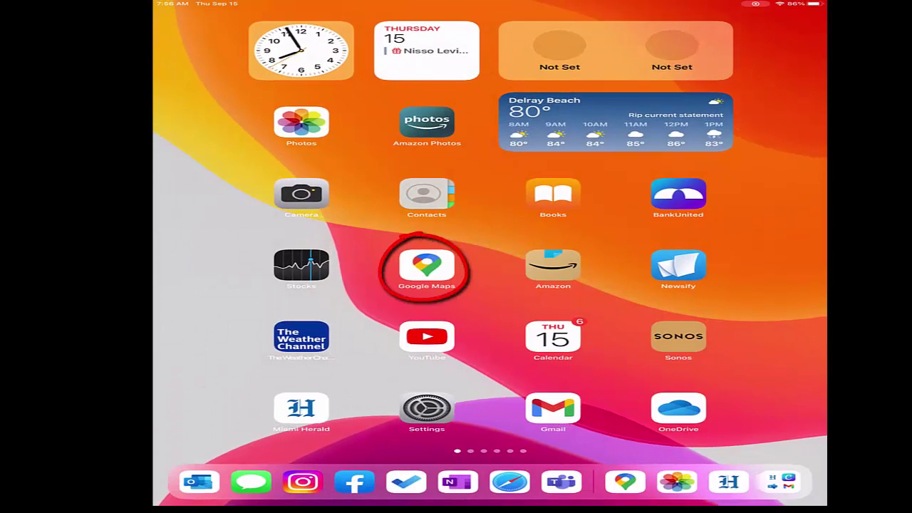
Step: In the Google Maps app, search for 'blue heaven restaurant key west florida'
{"action": "left_click", "coordinate": [426, 265]}
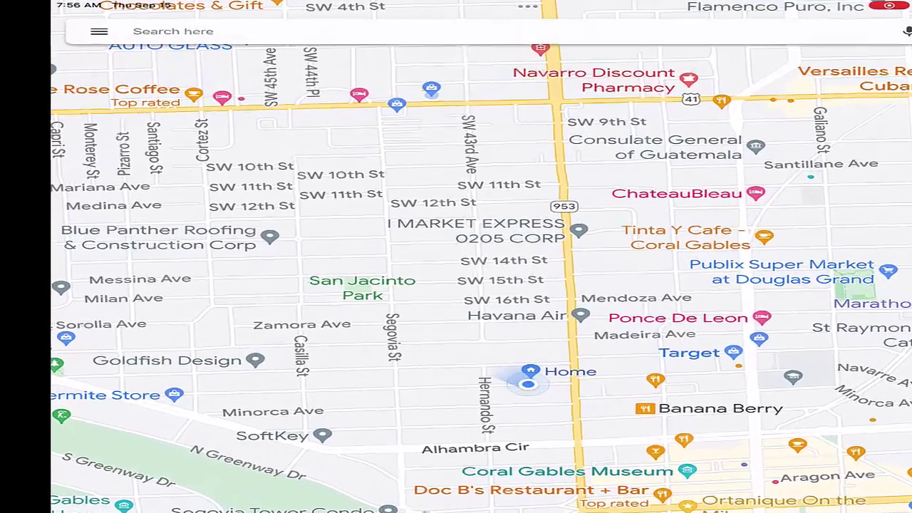
{"action": "left_click", "coordinate": [239, 23]}
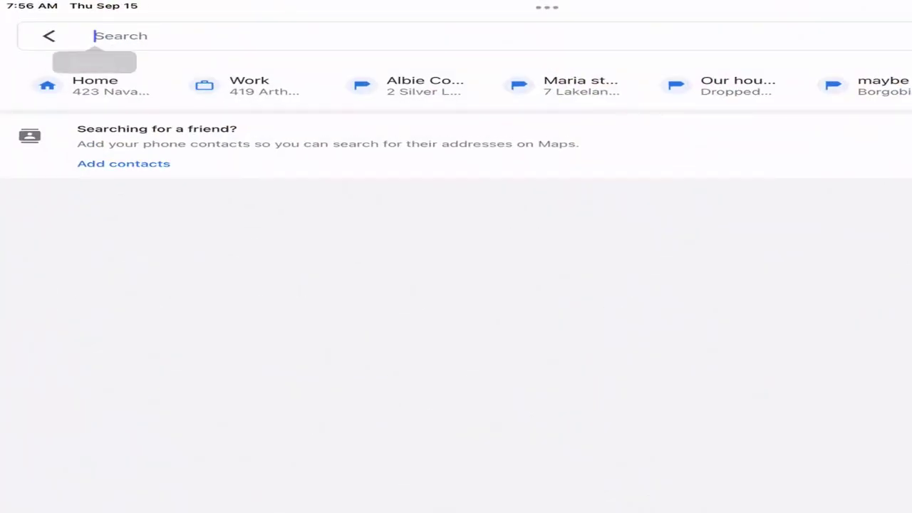
{"action": "left_click", "coordinate": [93, 61]}
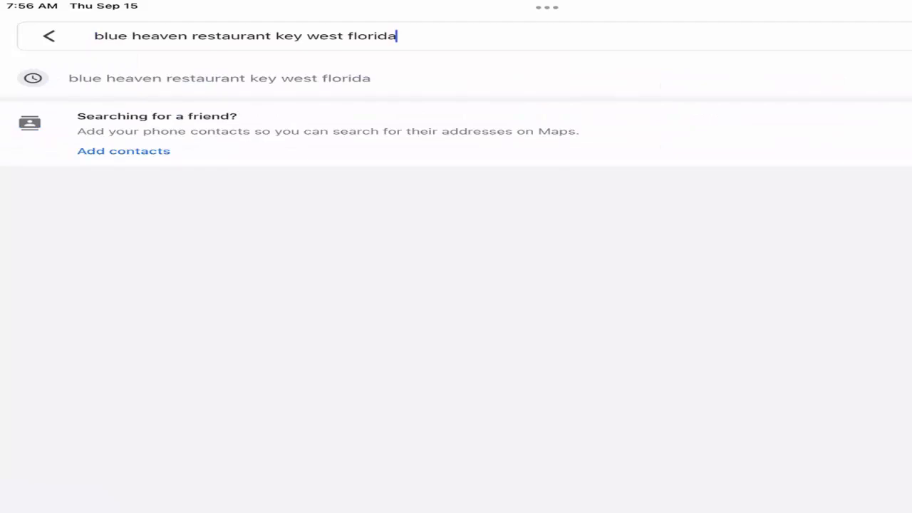
{"action": "key", "text": "Return"}
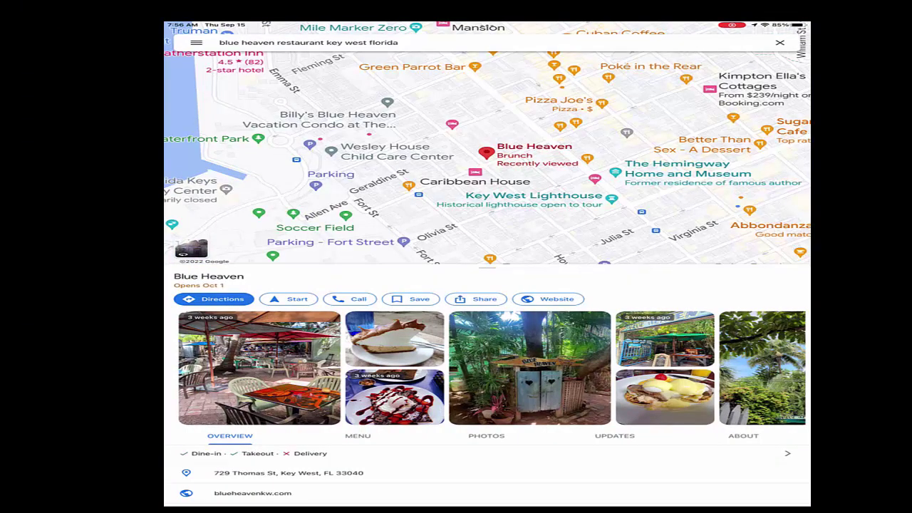
Step: View Blue Heaven's patio photo and browse its place page
{"action": "left_click", "coordinate": [260, 368]}
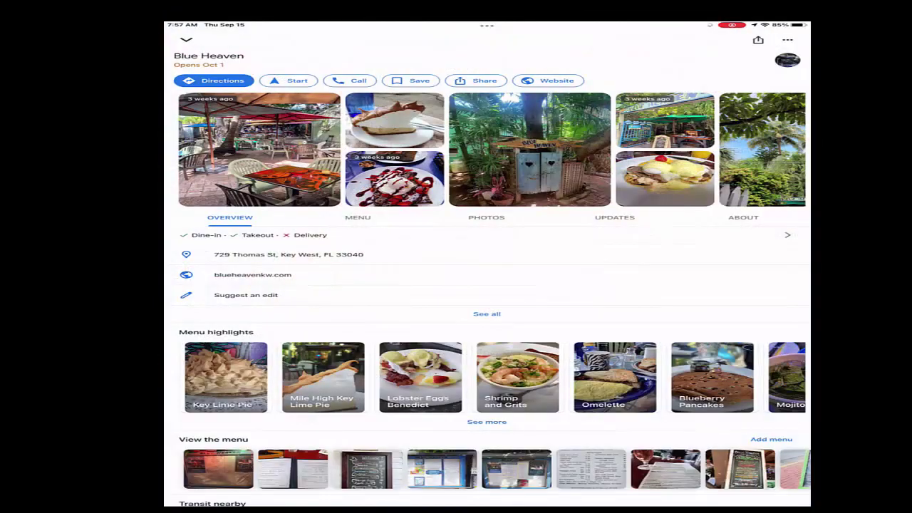
{"action": "scroll", "coordinate": [487, 285], "scroll_direction": "down", "scroll_amount": 3}
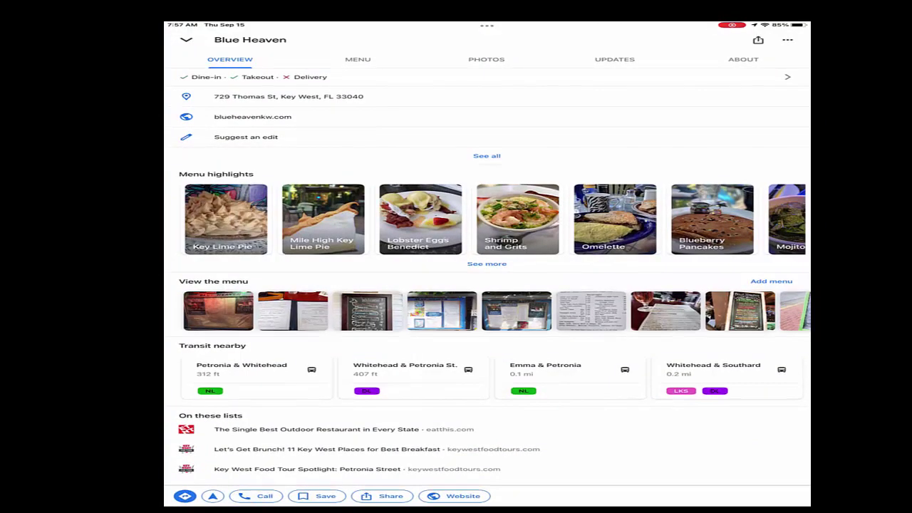
{"action": "scroll", "coordinate": [487, 285], "scroll_direction": "up", "scroll_amount": 5}
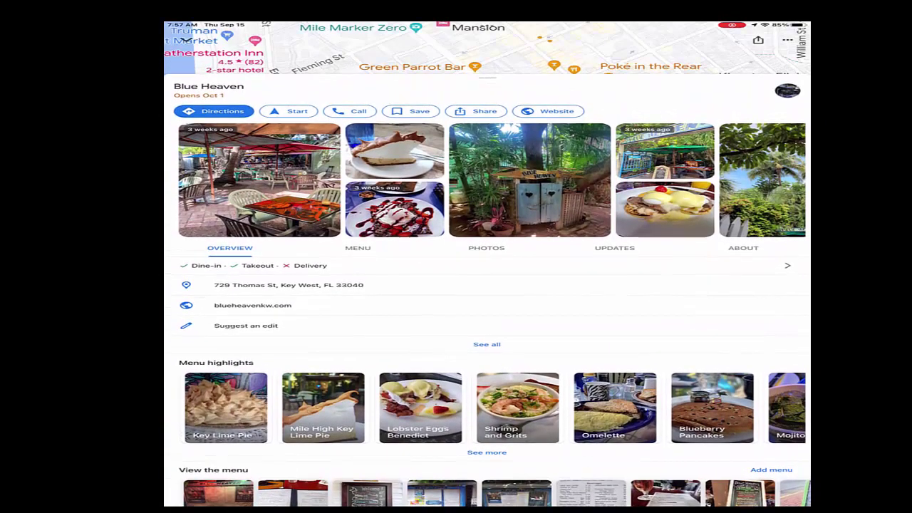
{"action": "scroll", "coordinate": [488, 285], "scroll_direction": "up", "scroll_amount": 5}
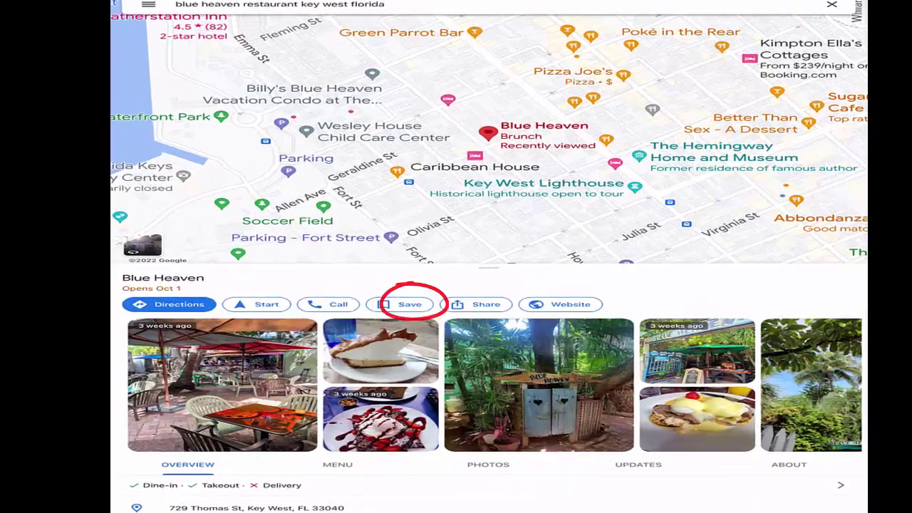
Step: Save Blue Heaven to the Want to go and Restaurants lists
{"action": "left_click", "coordinate": [416, 300]}
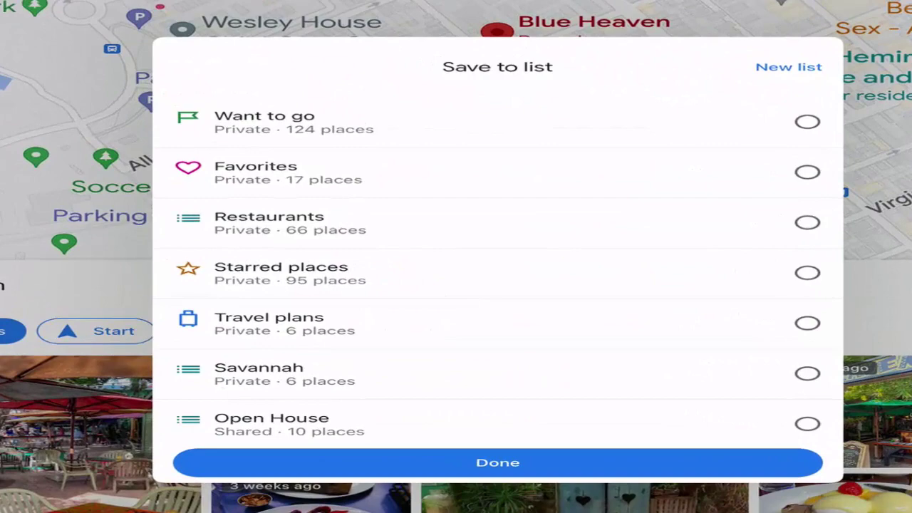
{"action": "left_click", "coordinate": [807, 122]}
{"action": "left_click", "coordinate": [808, 257]}
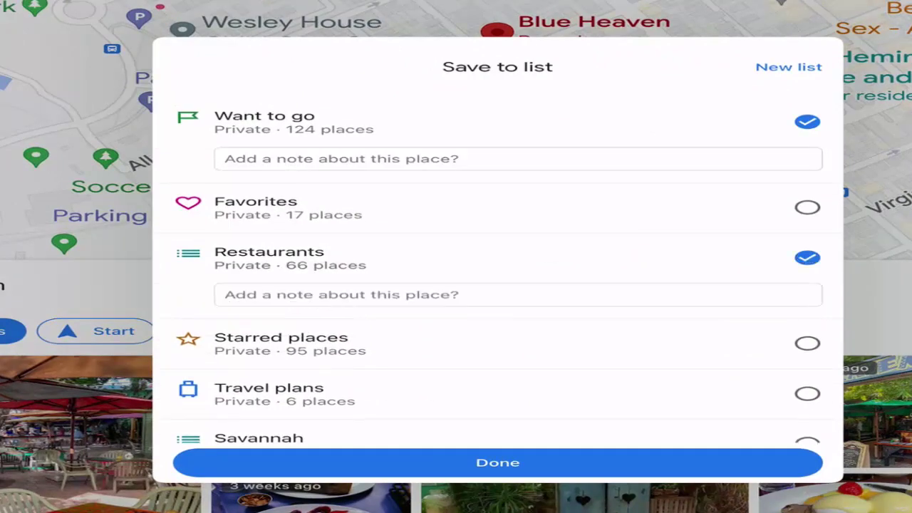
{"action": "left_click", "coordinate": [497, 462]}
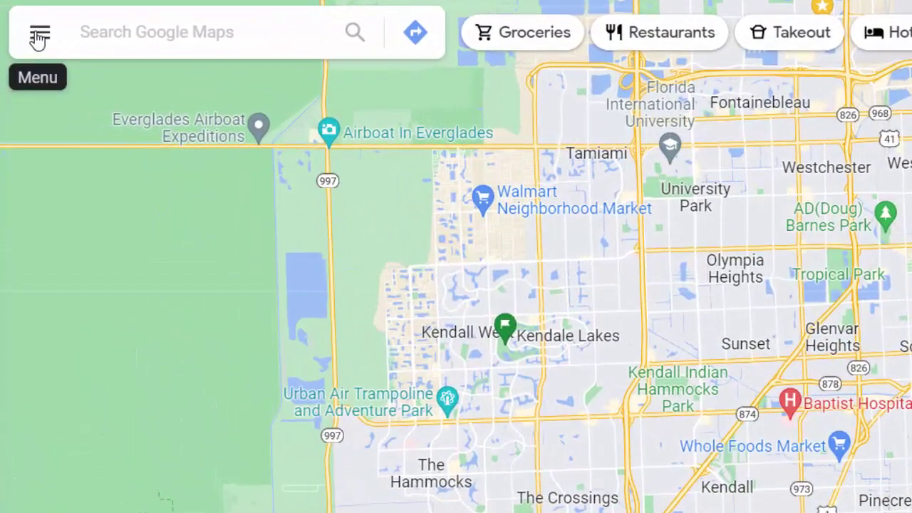
Step: Go to Your places from the main menu and show the MAPS tab
{"action": "left_click", "coordinate": [22, 81]}
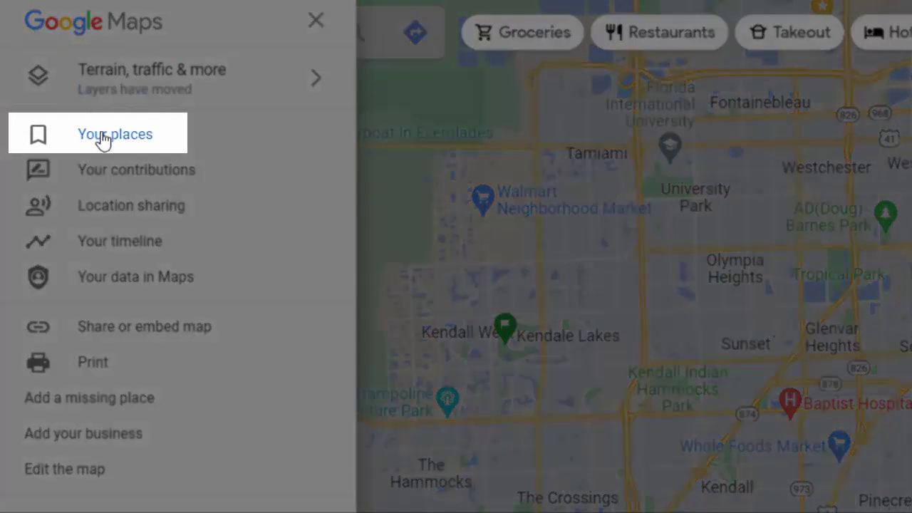
{"action": "left_click", "coordinate": [103, 137]}
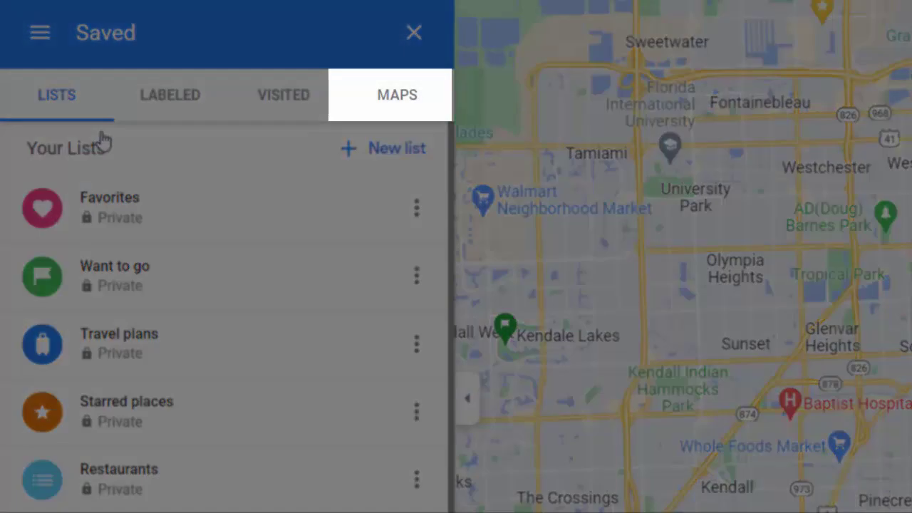
{"action": "left_click", "coordinate": [390, 107]}
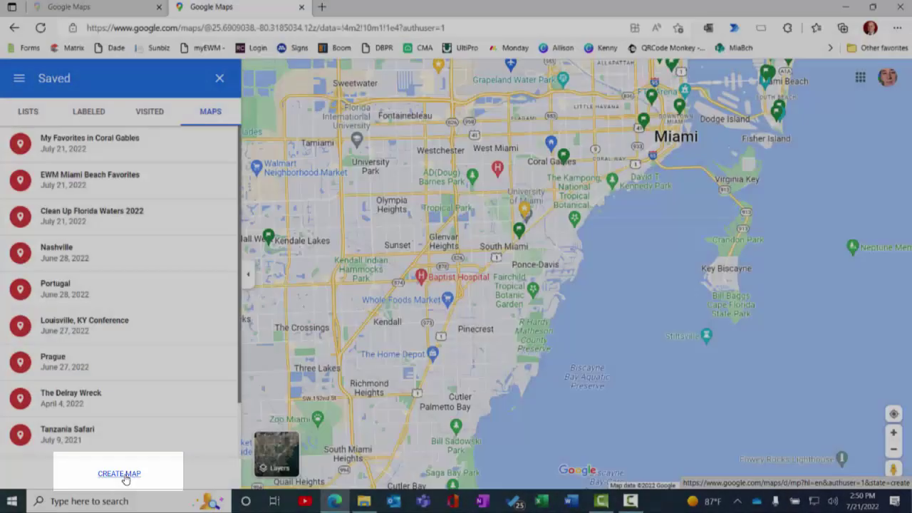
Step: Create a new map and title it 'Our Favorites in Coral Gables'
{"action": "left_click", "coordinate": [126, 477]}
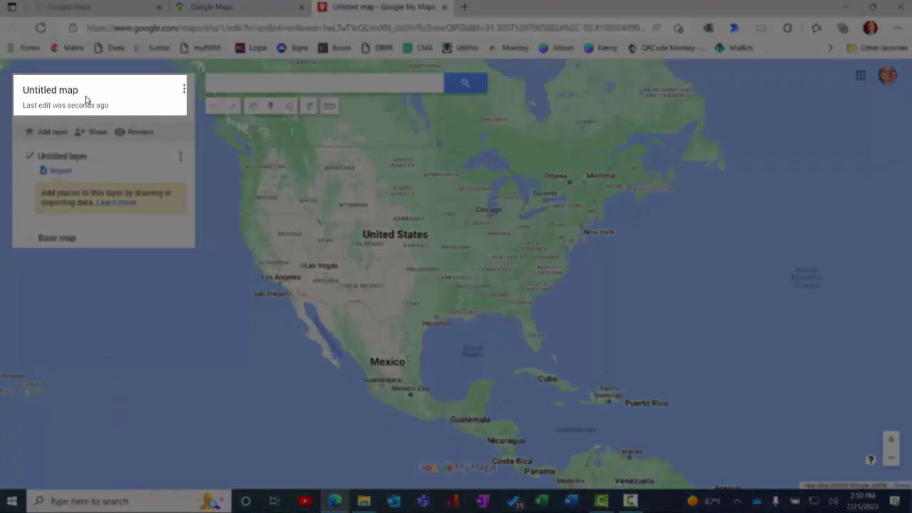
{"action": "left_click", "coordinate": [88, 100]}
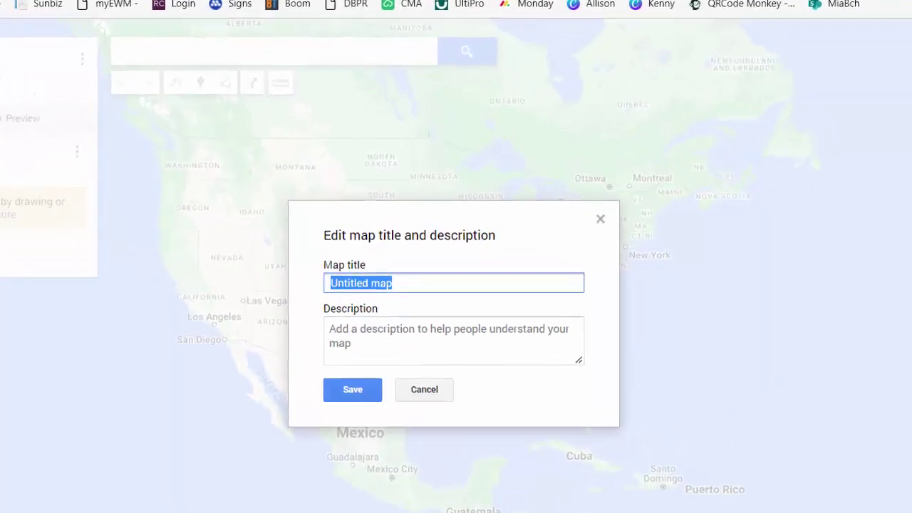
{"action": "type", "text": "0"}
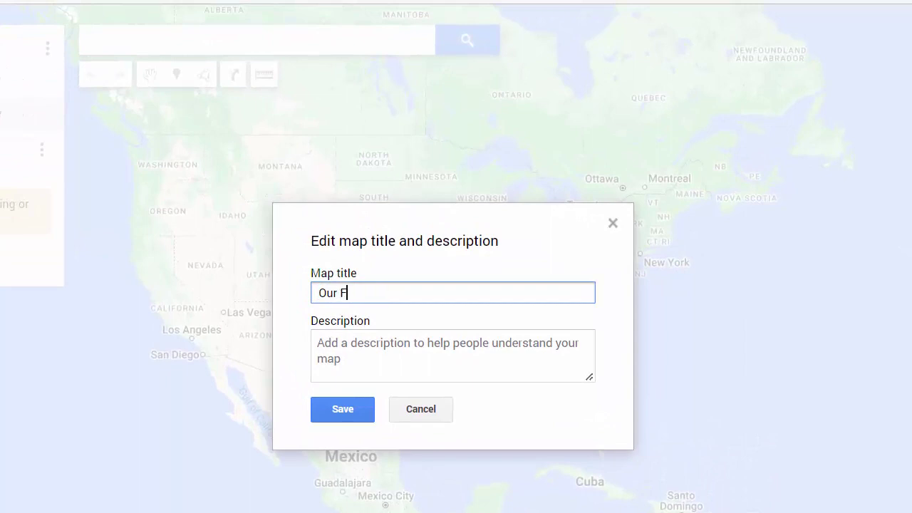
{"action": "type", "text": "ur Favorites in"}
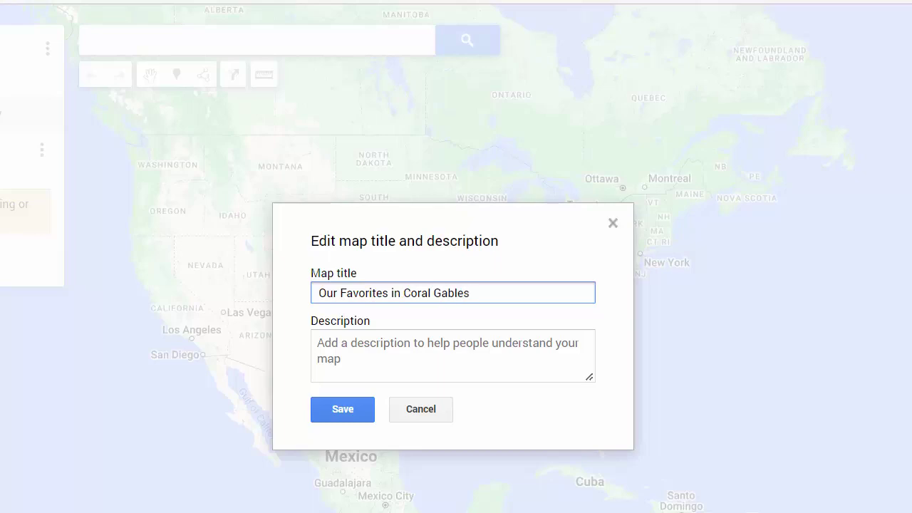
{"action": "type", "text": " Coral Gables"}
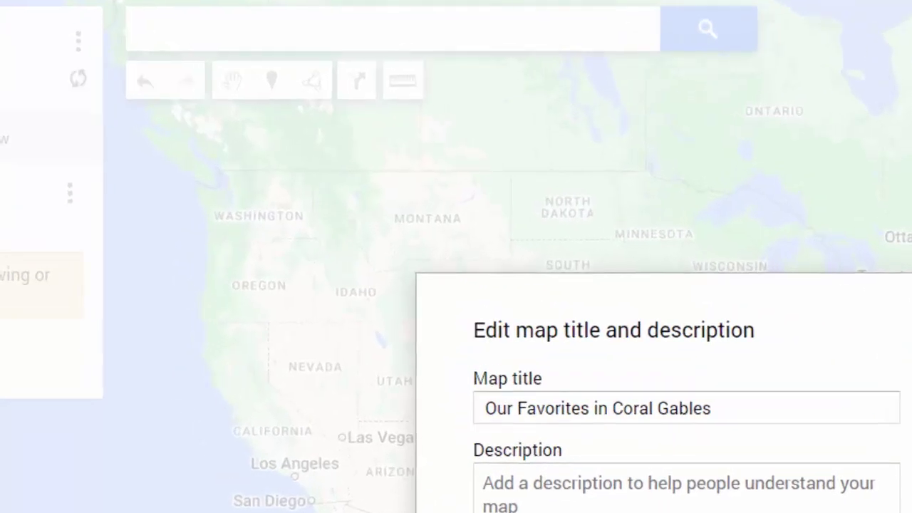
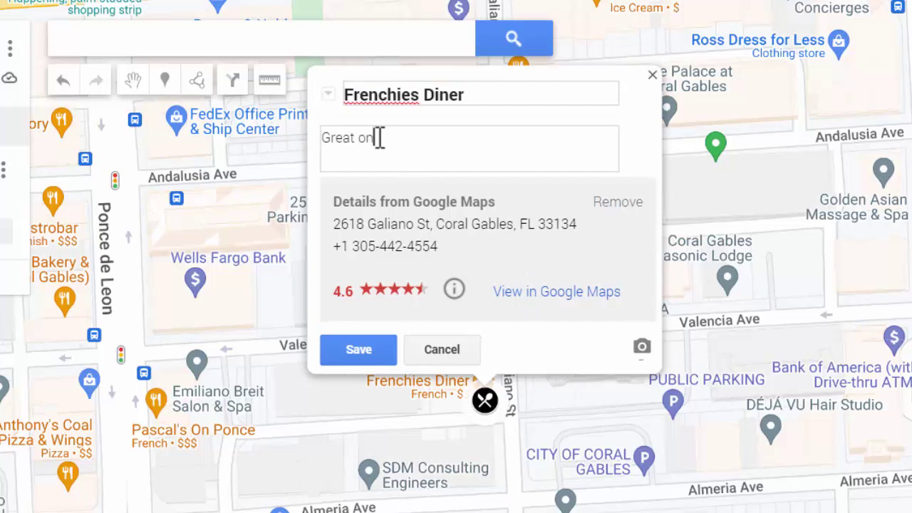
Step: Finish the Frenchies Diner note as 'Great onion soup and steak frittes' and save it
{"action": "type", "text": "soup and steak fr"}
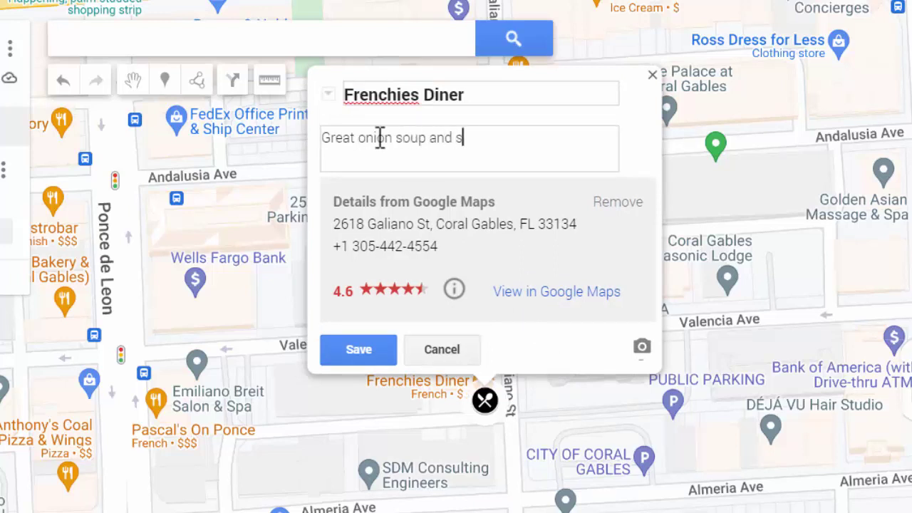
{"action": "type", "text": "ittes"}
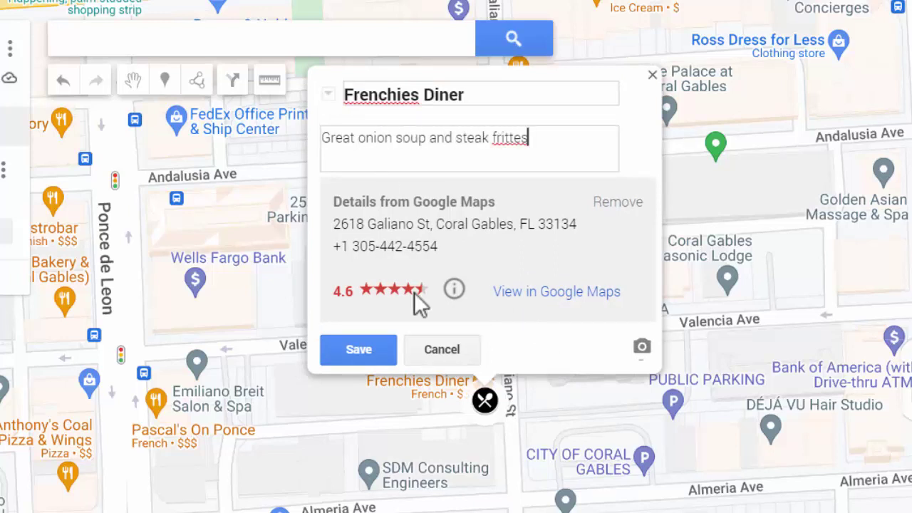
{"action": "left_click", "coordinate": [356, 347]}
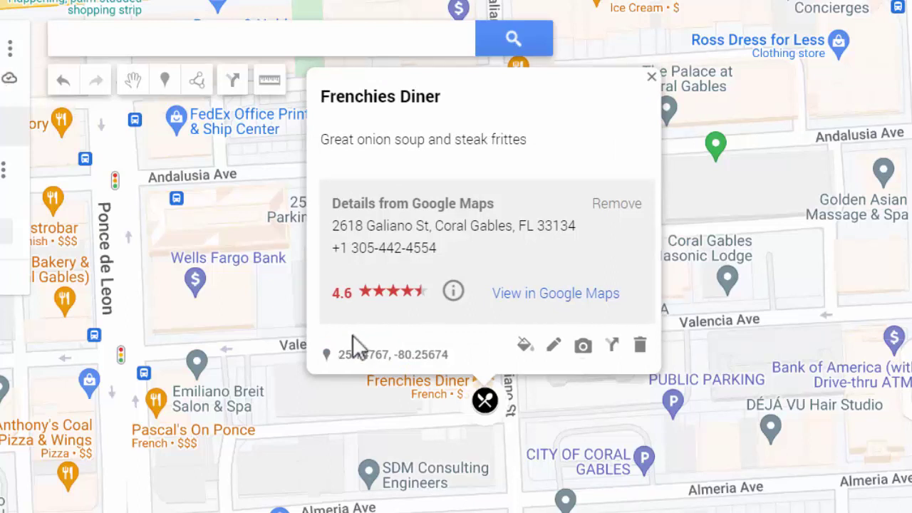
Step: Search for Ichimi (Coral Gables) and add it to the map
{"action": "left_click", "coordinate": [139, 43]}
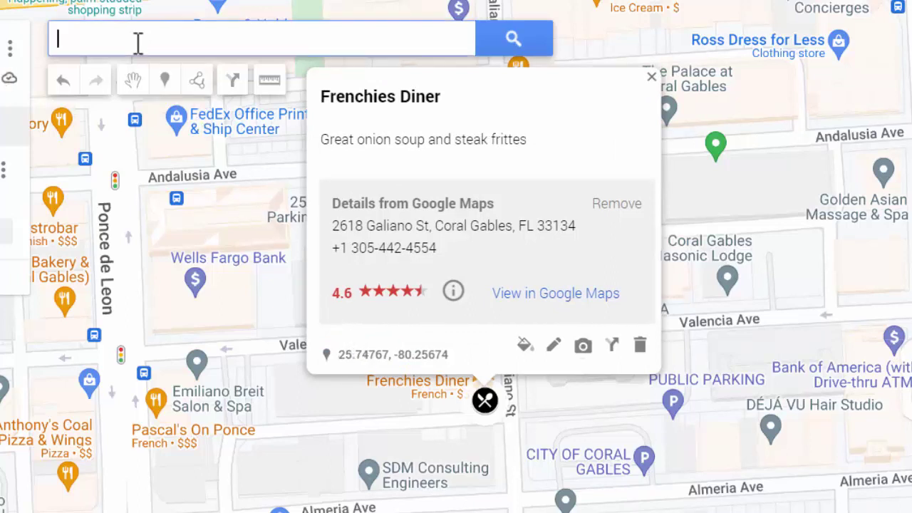
{"action": "type", "text": "ichimi"}
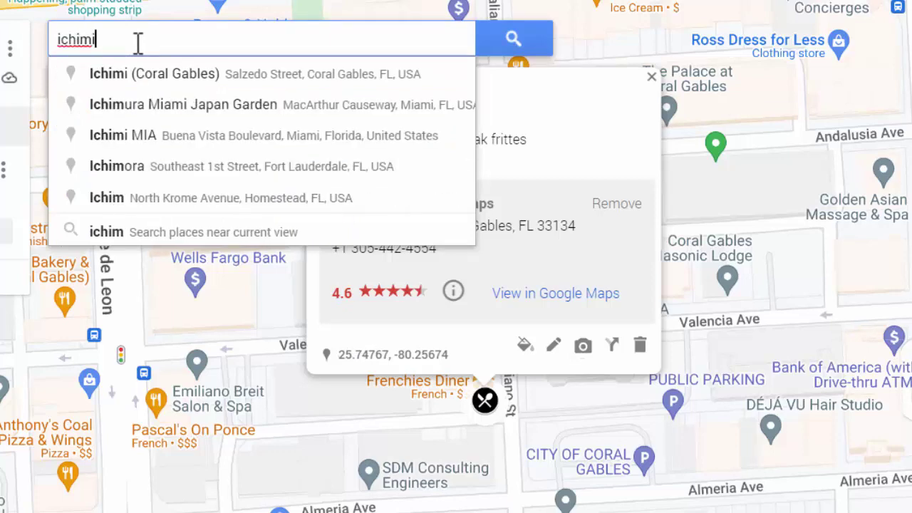
{"action": "left_click", "coordinate": [216, 75]}
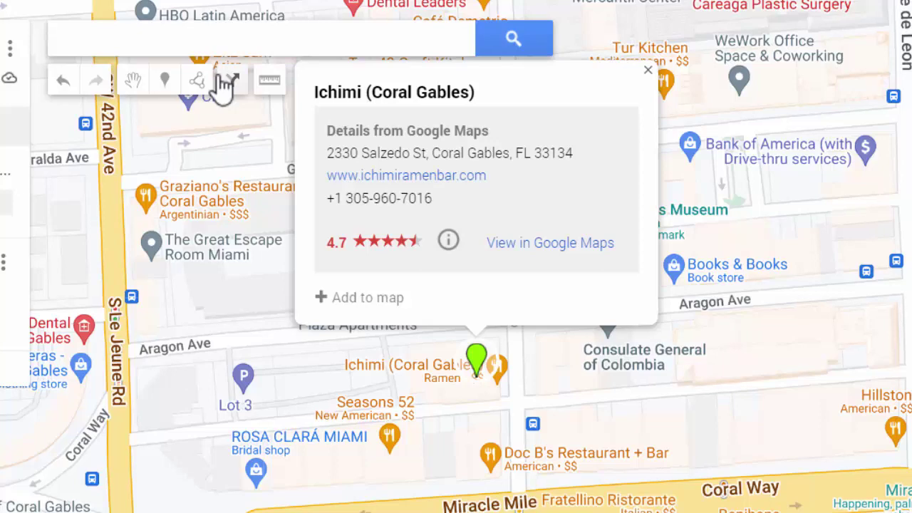
{"action": "left_click", "coordinate": [352, 299]}
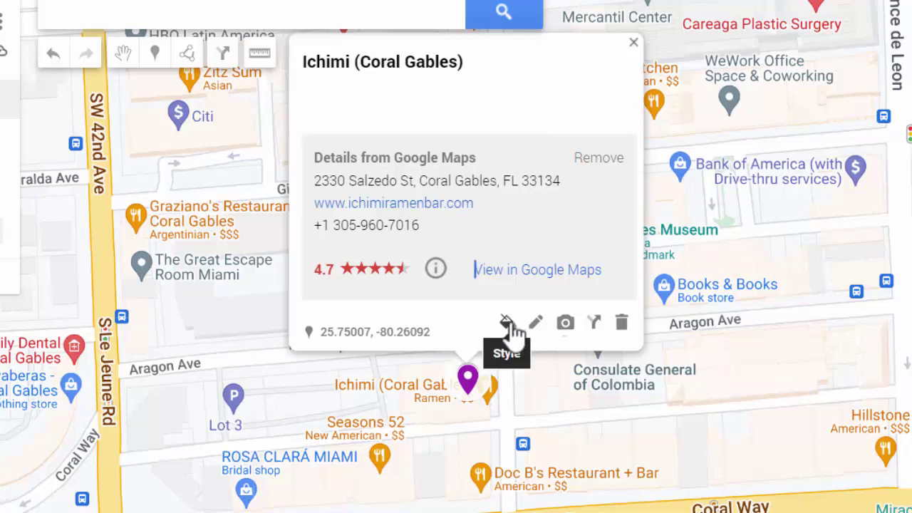
Step: Give the Ichimi marker a purple fast-food icon from the full icon library
{"action": "left_click", "coordinate": [510, 322]}
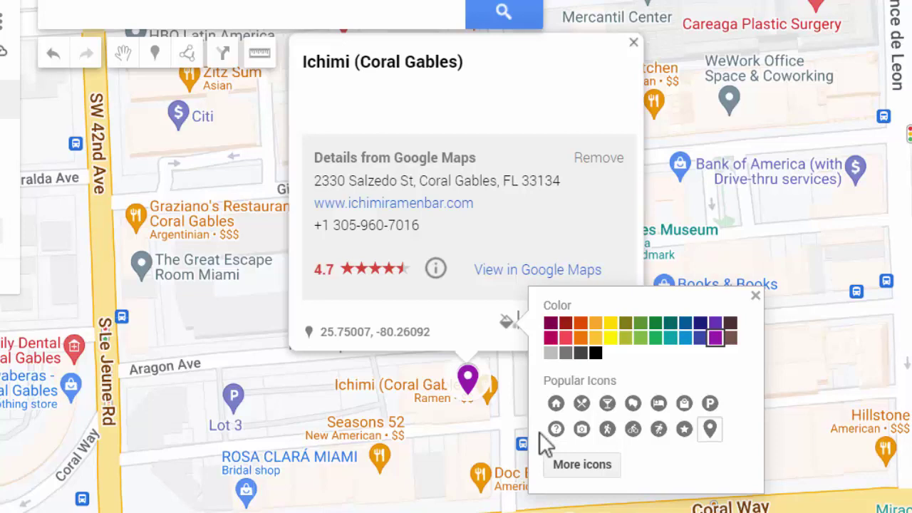
{"action": "left_click", "coordinate": [570, 462]}
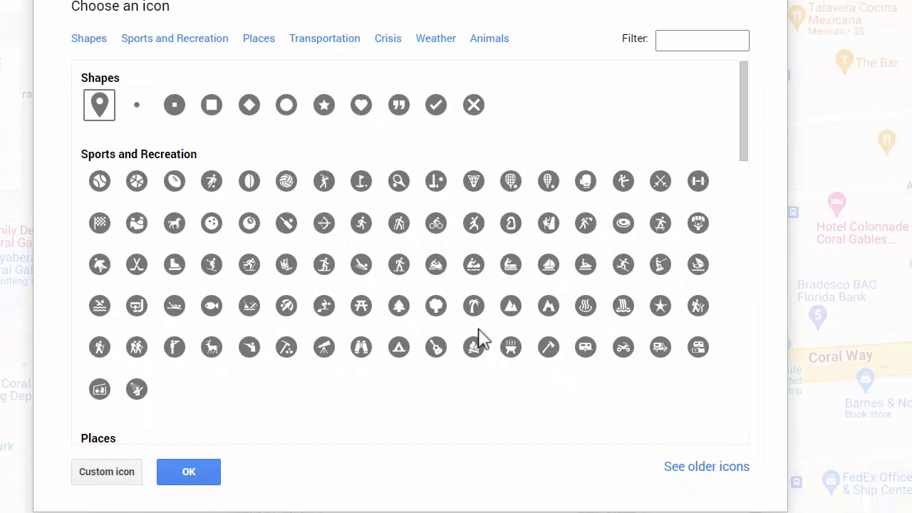
{"action": "left_click", "coordinate": [683, 37]}
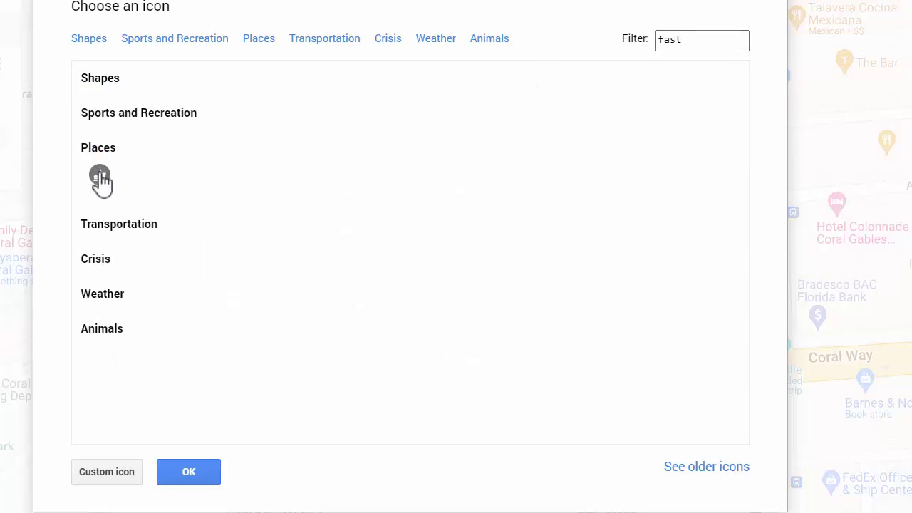
{"action": "left_click", "coordinate": [101, 174]}
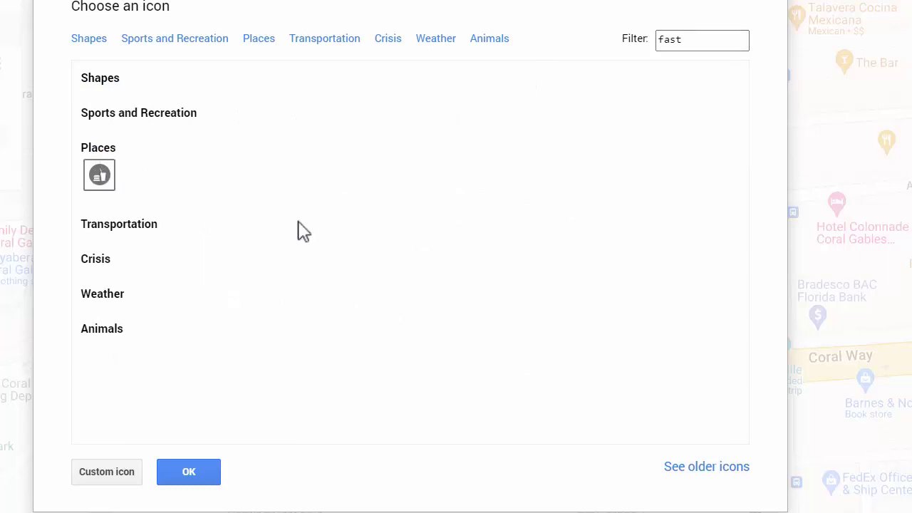
{"action": "left_click", "coordinate": [189, 471]}
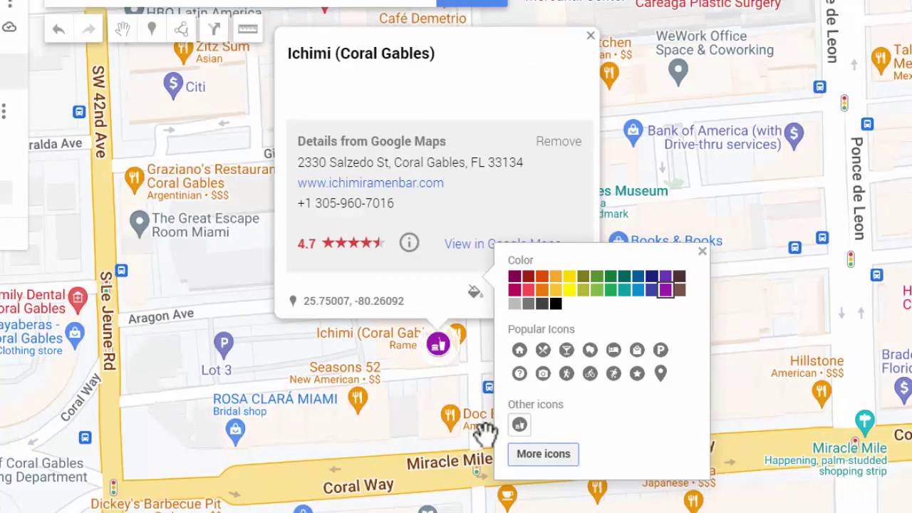
{"action": "left_click", "coordinate": [457, 292]}
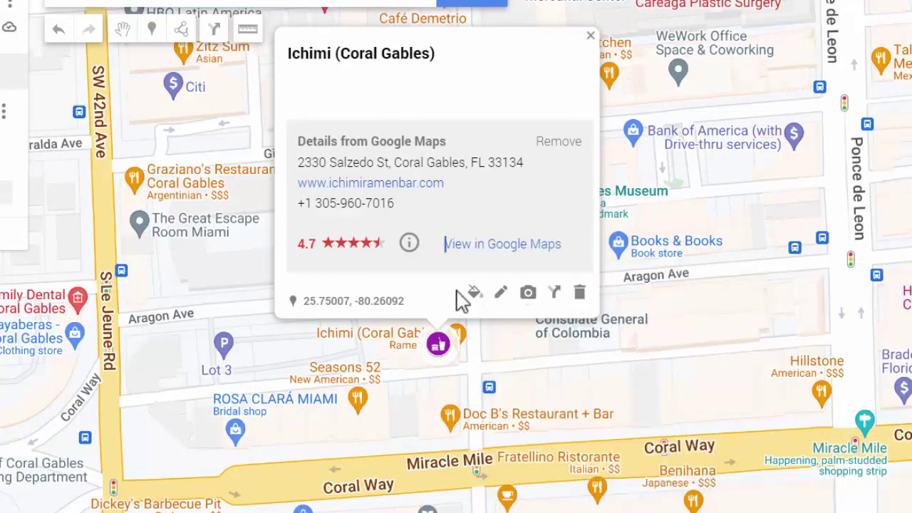
Step: Save the description 'Best Ramen in town' on Ichimi
{"action": "left_click", "coordinate": [501, 292]}
{"action": "left_click", "coordinate": [327, 84]}
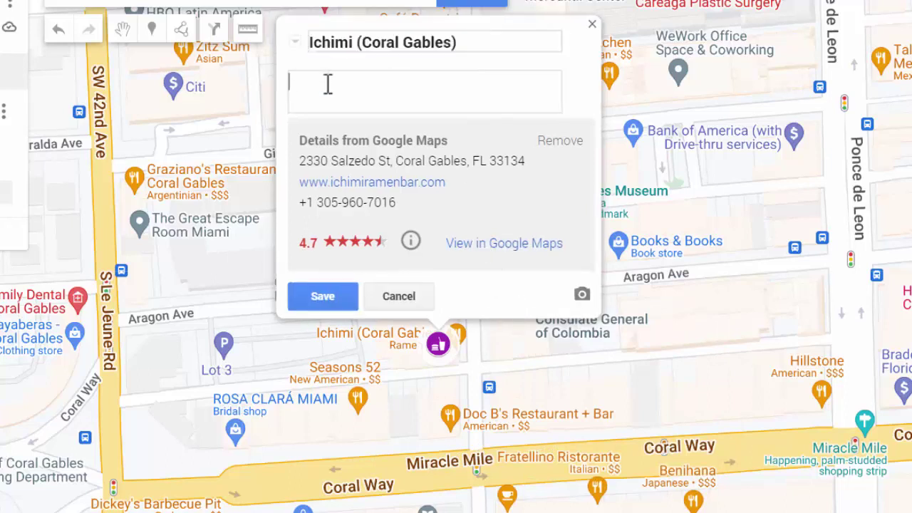
{"action": "type", "text": "Best Ramen in town"}
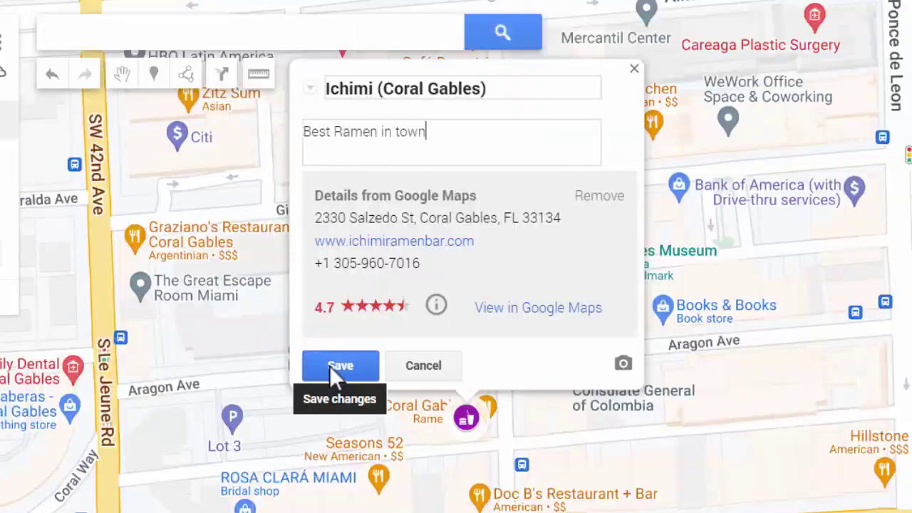
{"action": "left_click", "coordinate": [314, 296]}
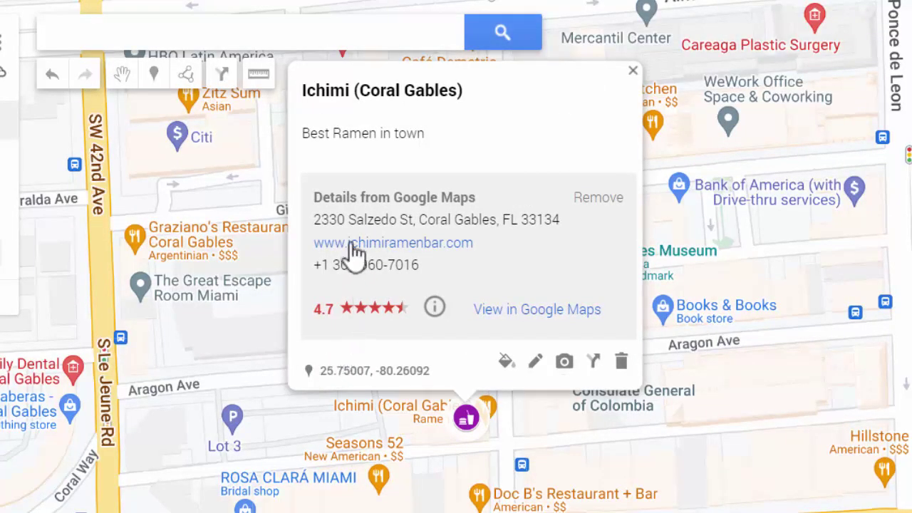
{"action": "left_click", "coordinate": [207, 34]}
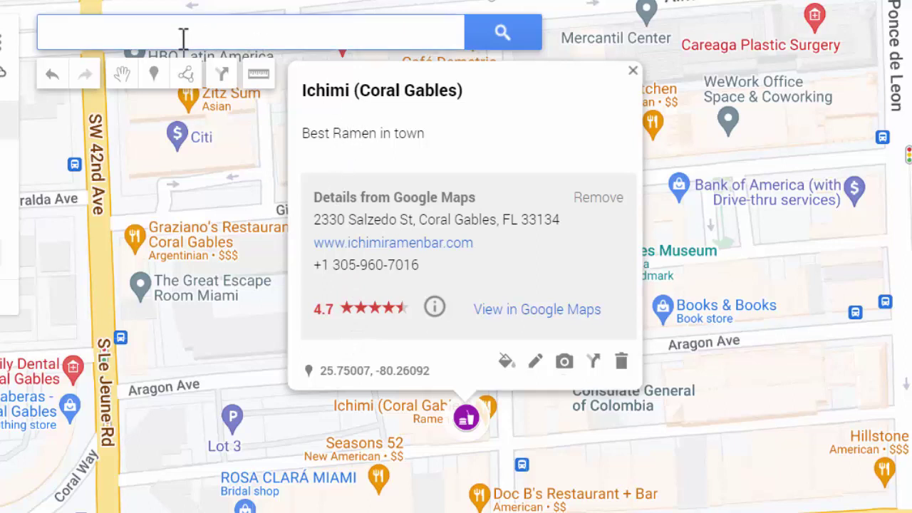
Step: Search for Terre Del Sapore and add it to the map
{"action": "type", "text": "Terre"}
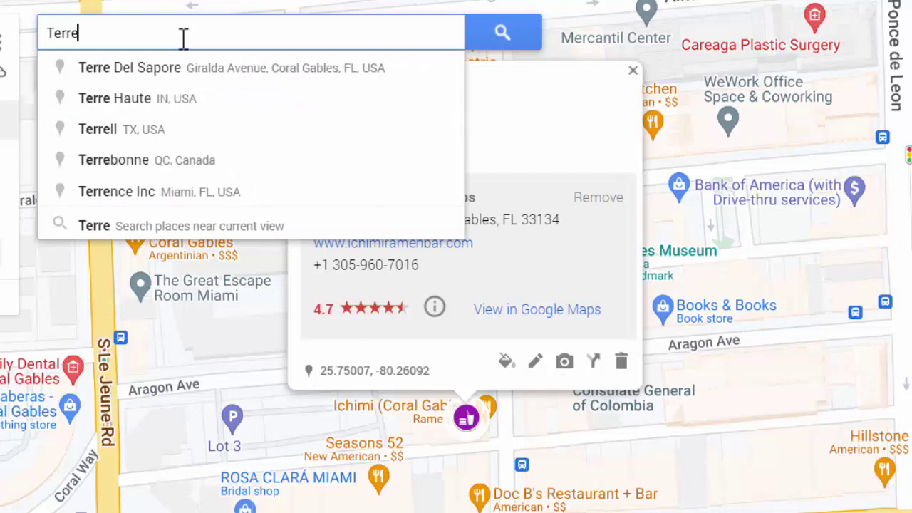
{"action": "left_click", "coordinate": [188, 69]}
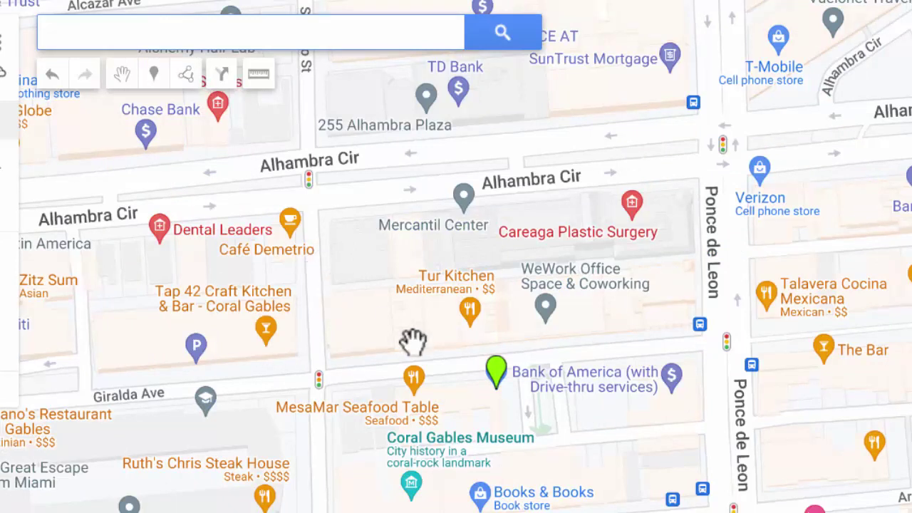
{"action": "left_click", "coordinate": [496, 377]}
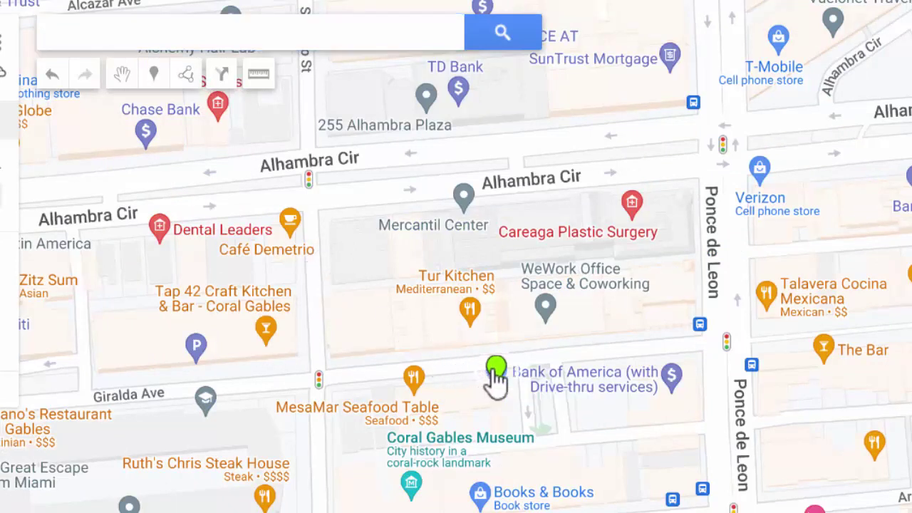
{"action": "left_click", "coordinate": [367, 308]}
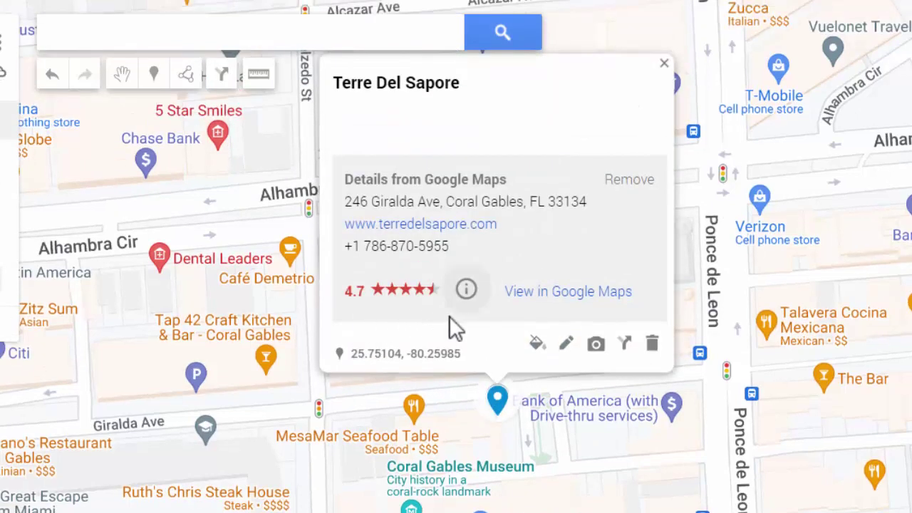
Step: Style the Terre Del Sapore marker black with the restaurant icon
{"action": "left_click", "coordinate": [540, 349]}
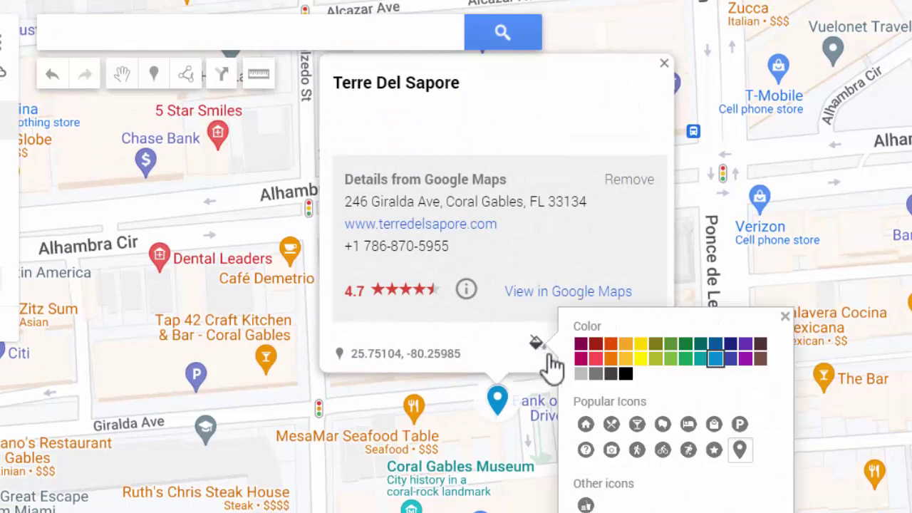
{"action": "left_click", "coordinate": [634, 378]}
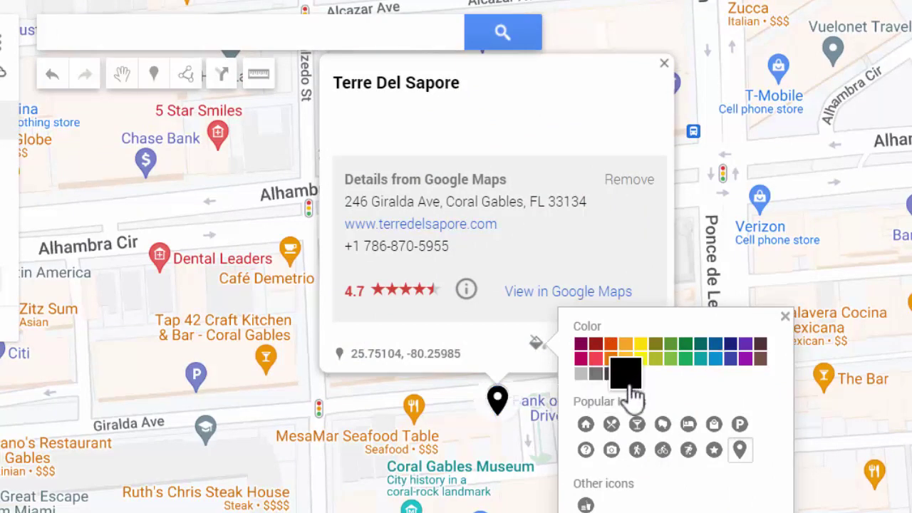
{"action": "left_click", "coordinate": [611, 425]}
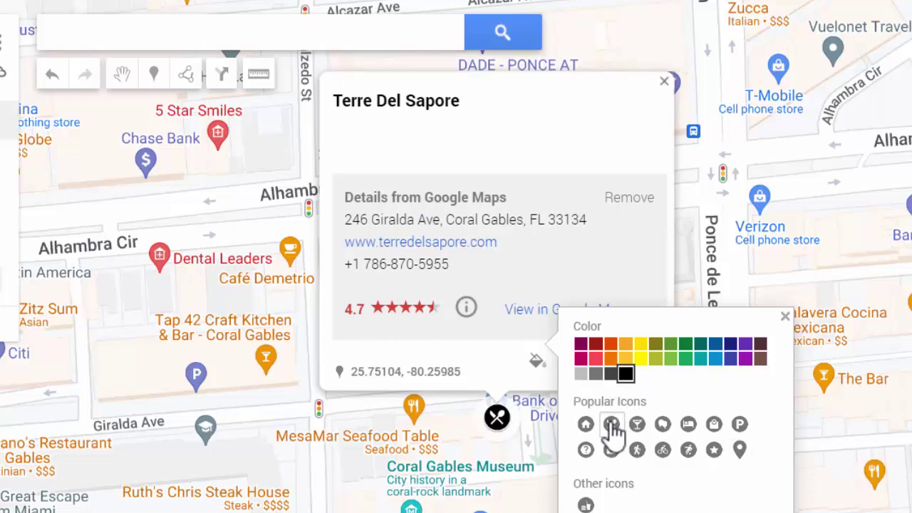
{"action": "left_click", "coordinate": [465, 354]}
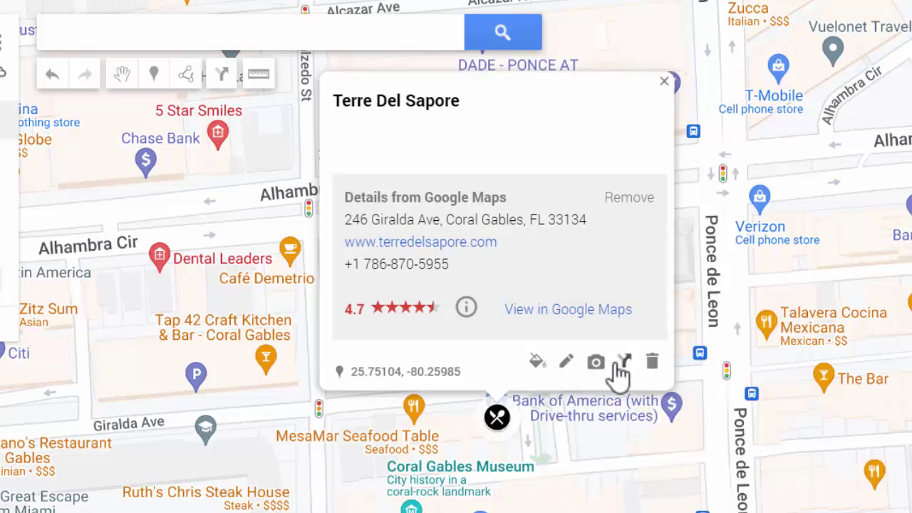
Step: Save a 'Best Pizza in town' note praising its $9.99 Wednesday special
{"action": "left_click", "coordinate": [567, 363]}
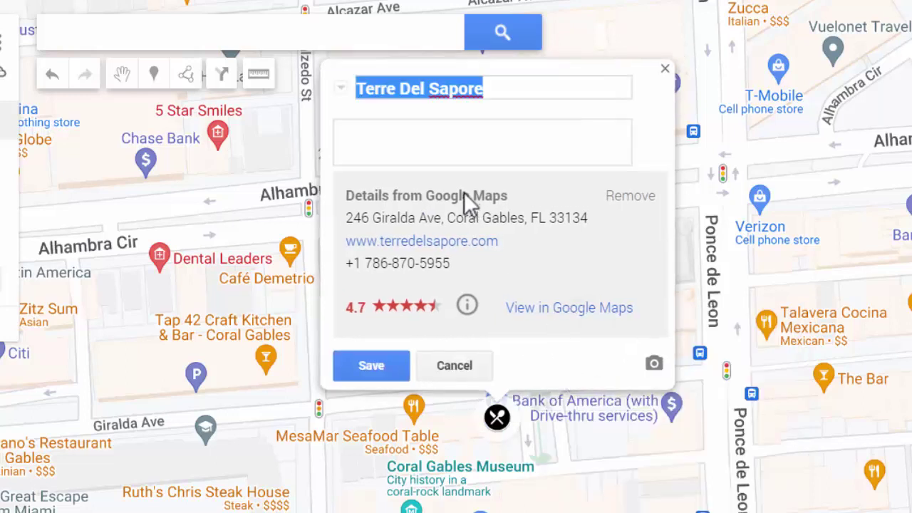
{"action": "left_click", "coordinate": [383, 149]}
{"action": "type", "text": "Best Pizza in"}
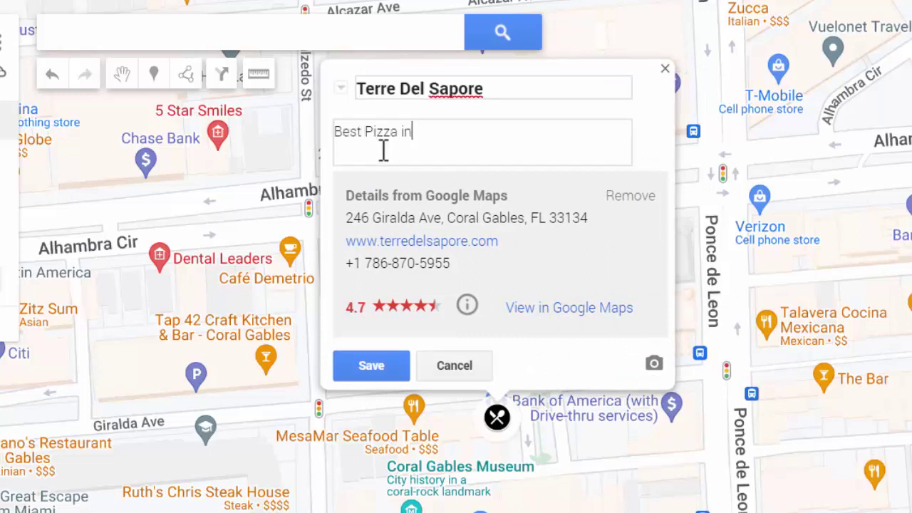
{"action": "type", "text": " town, Wednes"}
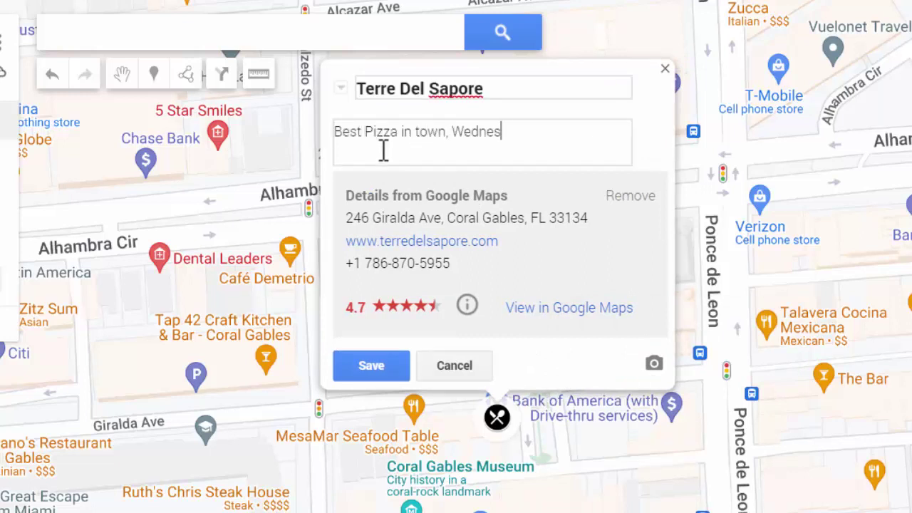
{"action": "type", "text": "day special is "}
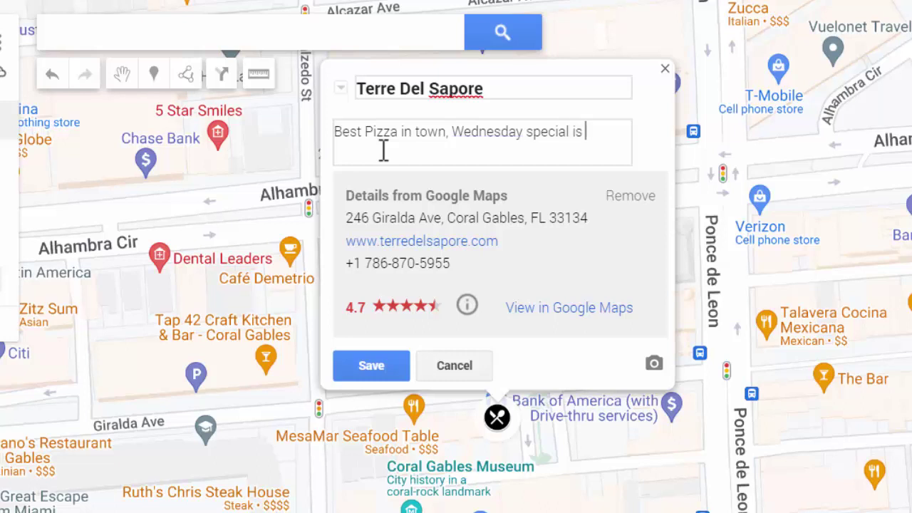
{"action": "type", "text": "best value for $9.99 Pizza"}
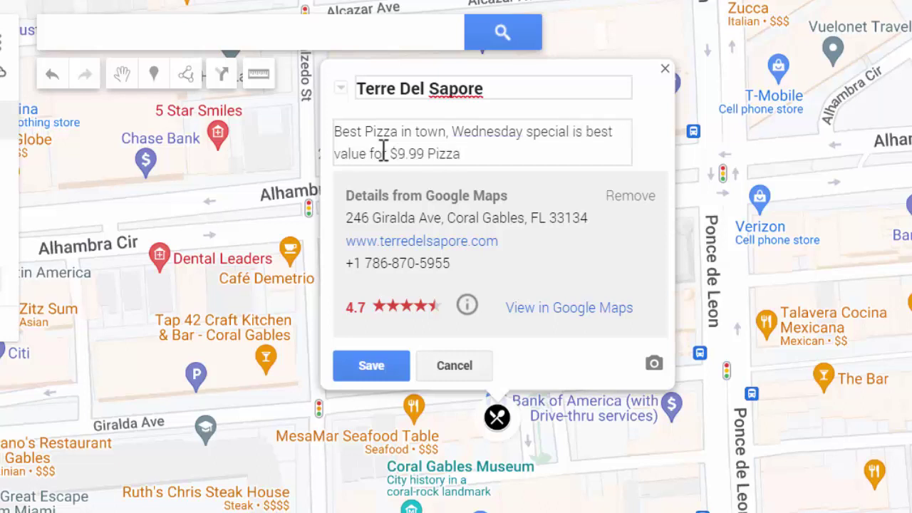
{"action": "left_click", "coordinate": [385, 370]}
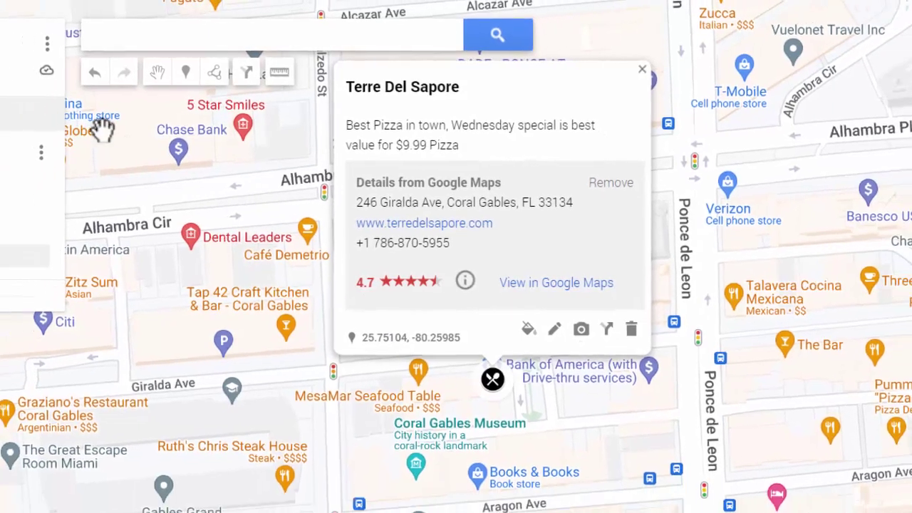
{"action": "left_click", "coordinate": [107, 41]}
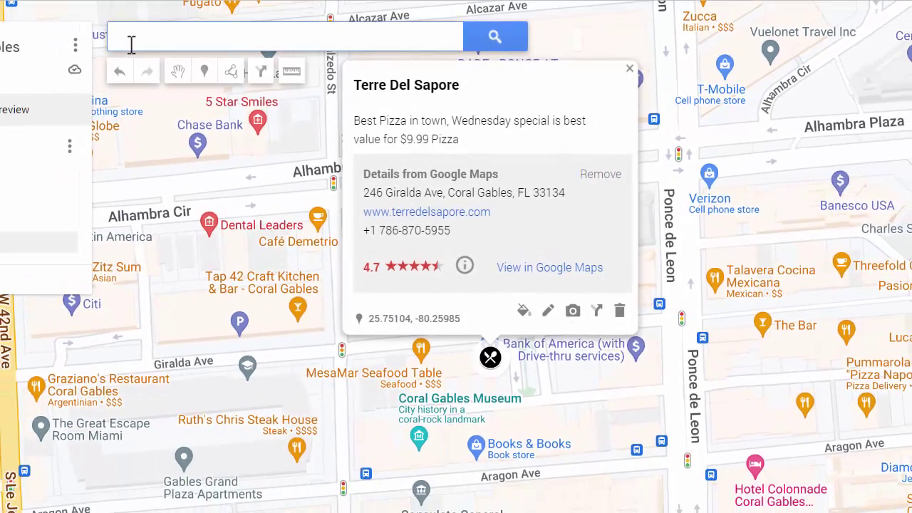
Step: Find the Trader Joe's on South Dixie Highway and add it to the map
{"action": "type", "text": "Trader jo"}
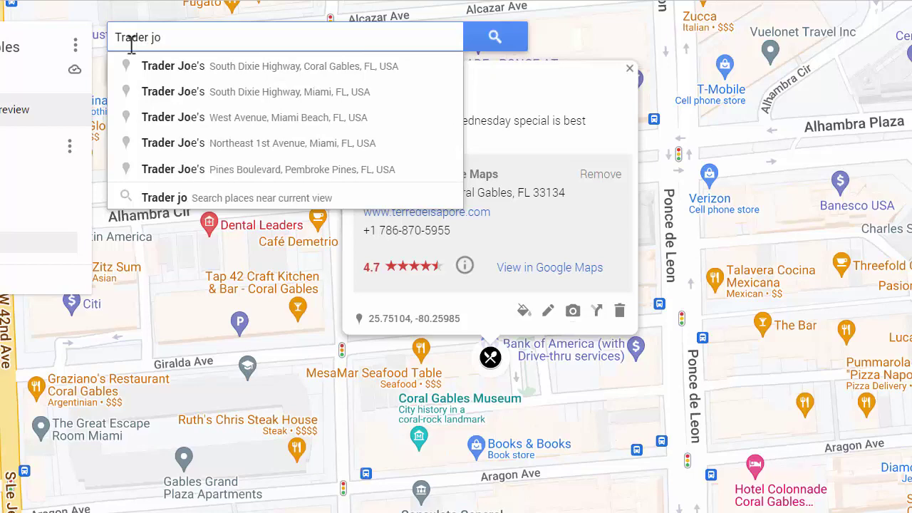
{"action": "left_click", "coordinate": [210, 75]}
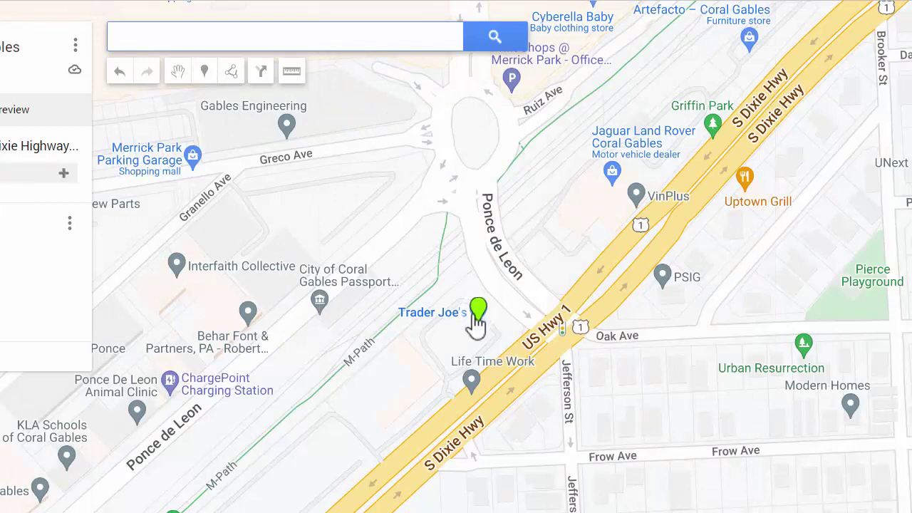
{"action": "left_click", "coordinate": [476, 321]}
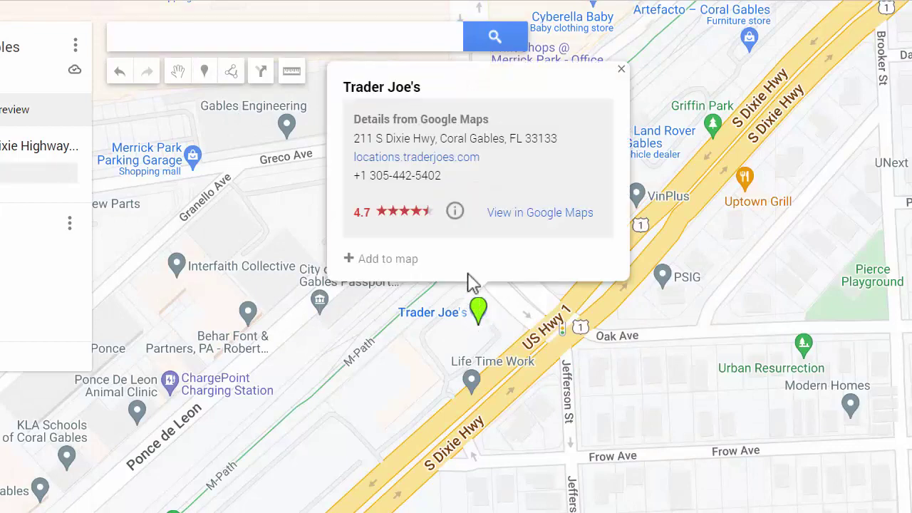
{"action": "left_click", "coordinate": [404, 260]}
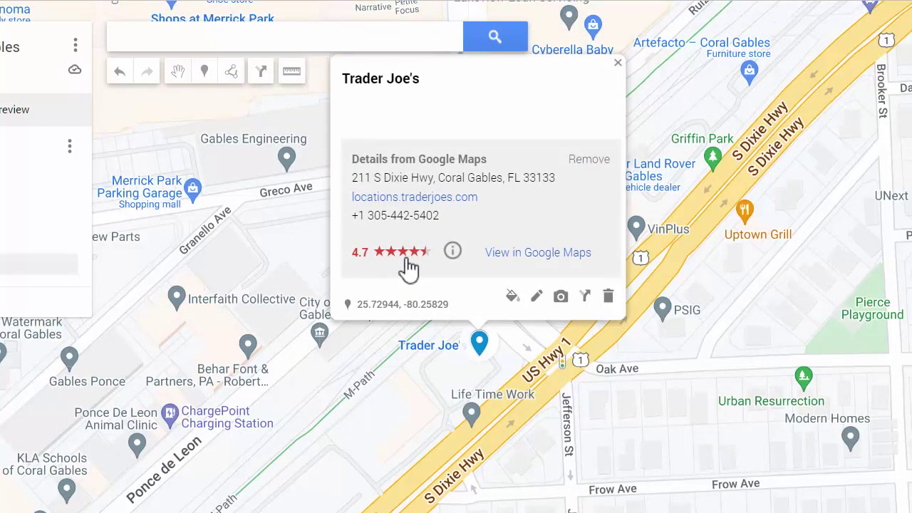
Step: Make the Trader Joe's marker grey with the Groceries icon from the icon library
{"action": "left_click", "coordinate": [511, 296]}
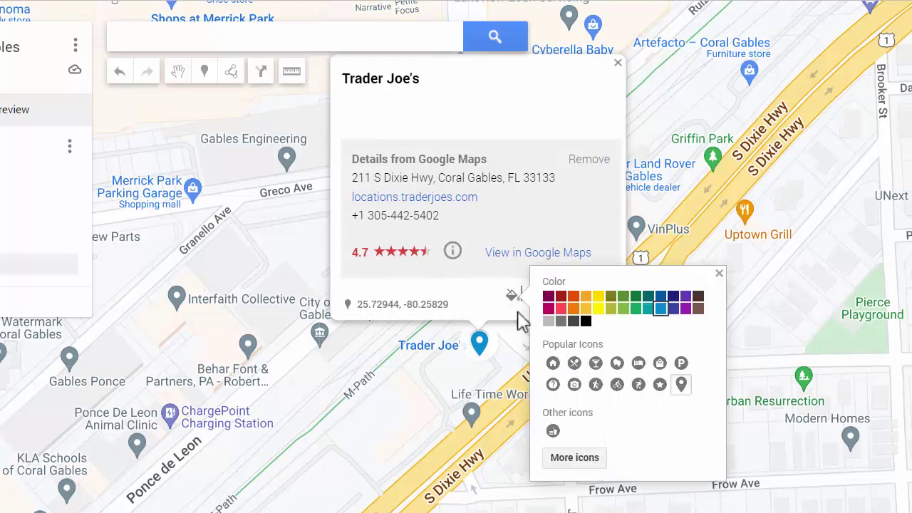
{"action": "left_click", "coordinate": [549, 321]}
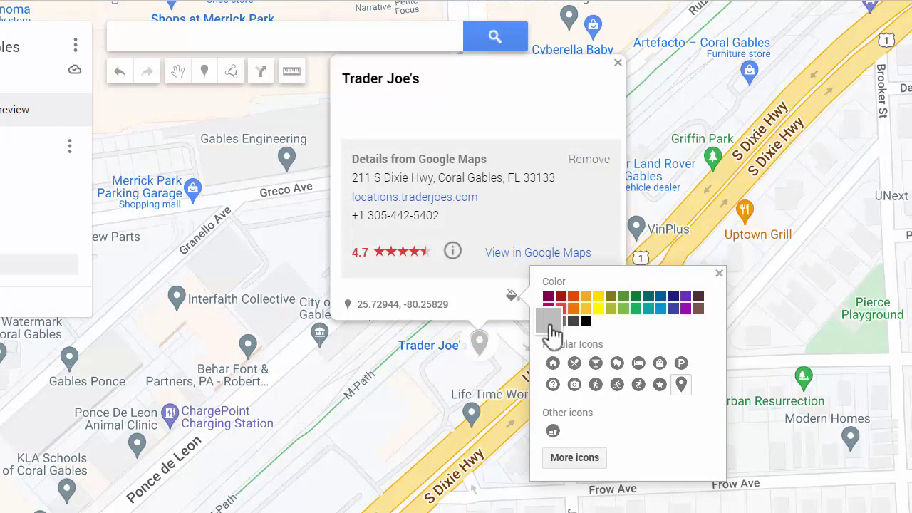
{"action": "left_click", "coordinate": [574, 458]}
{"action": "left_click", "coordinate": [756, 125]}
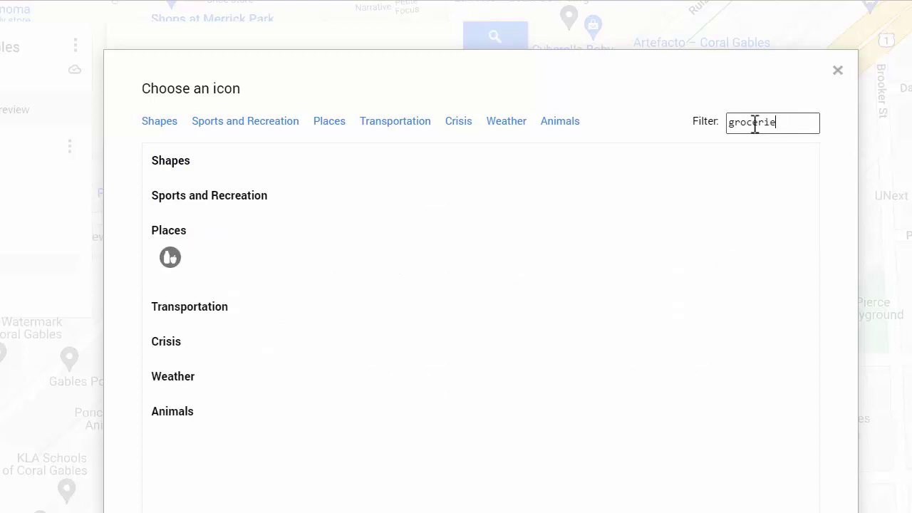
{"action": "left_click", "coordinate": [170, 257]}
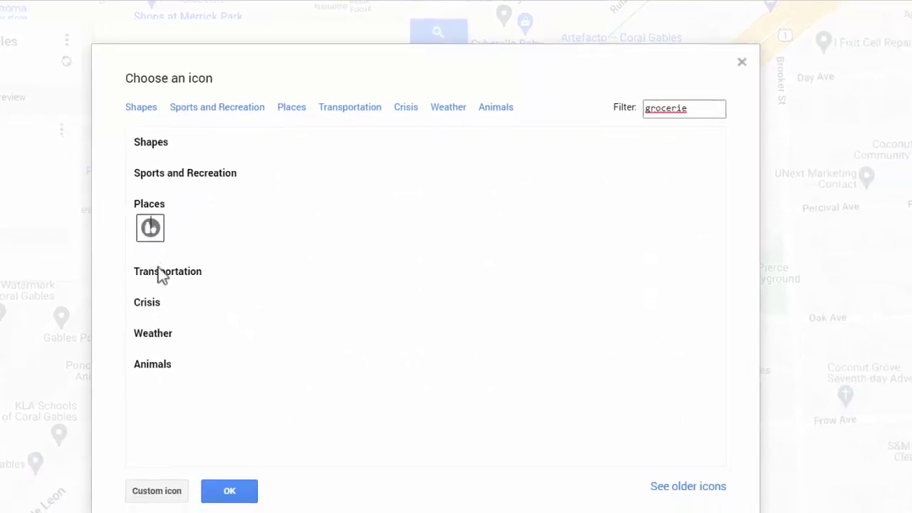
{"action": "left_click", "coordinate": [229, 491]}
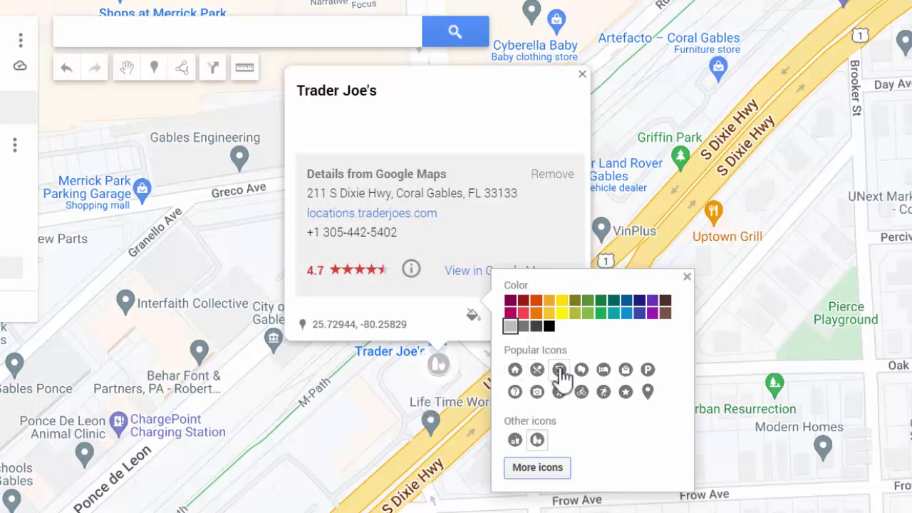
{"action": "left_click", "coordinate": [472, 317]}
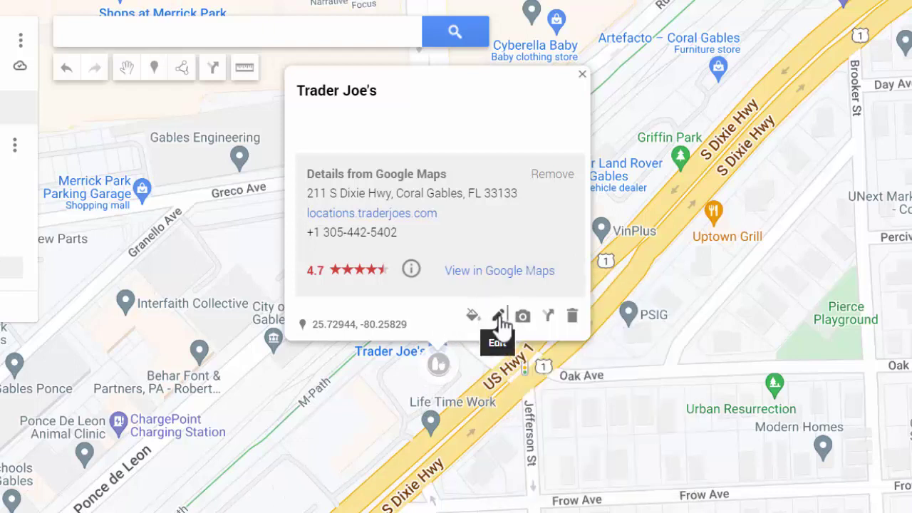
Step: Save the description 'Our Favorite grocery store' and close the Trader Joe's card
{"action": "left_click", "coordinate": [500, 317]}
{"action": "left_click", "coordinate": [374, 117]}
{"action": "type", "text": "Our "}
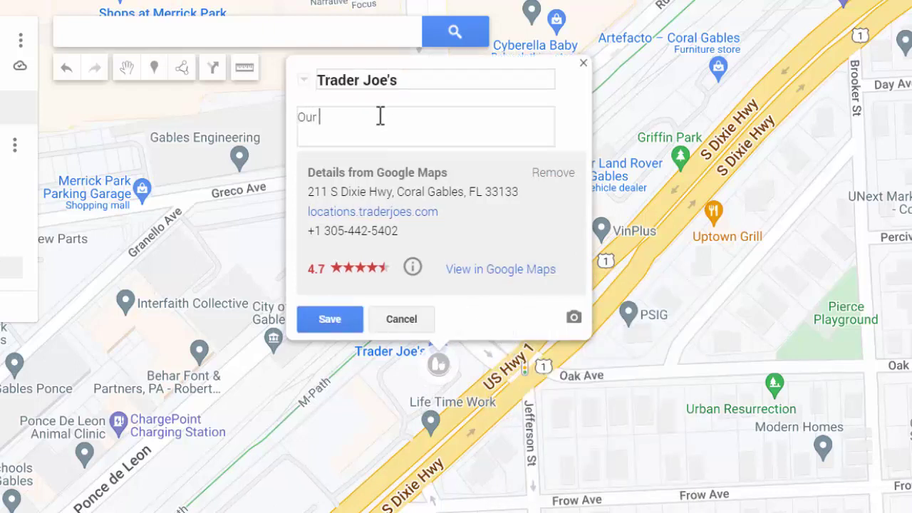
{"action": "type", "text": "Favorite grocery store"}
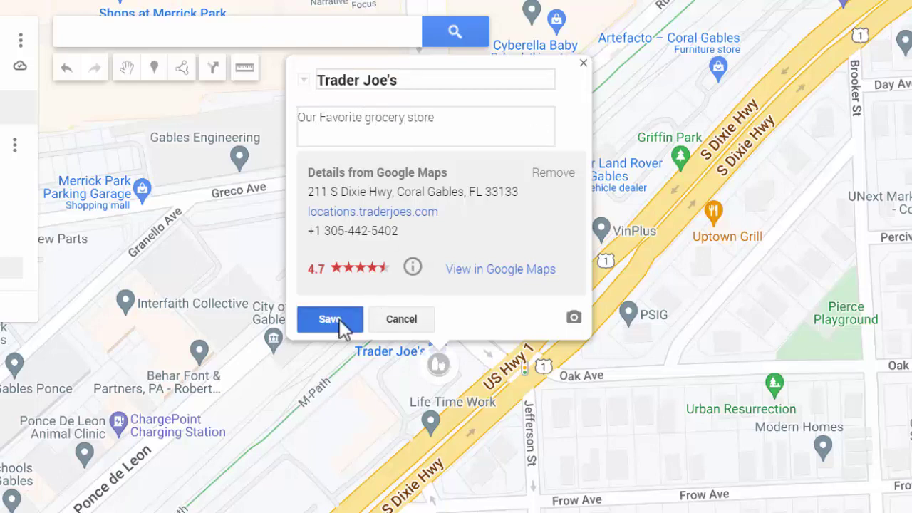
{"action": "left_click", "coordinate": [341, 324]}
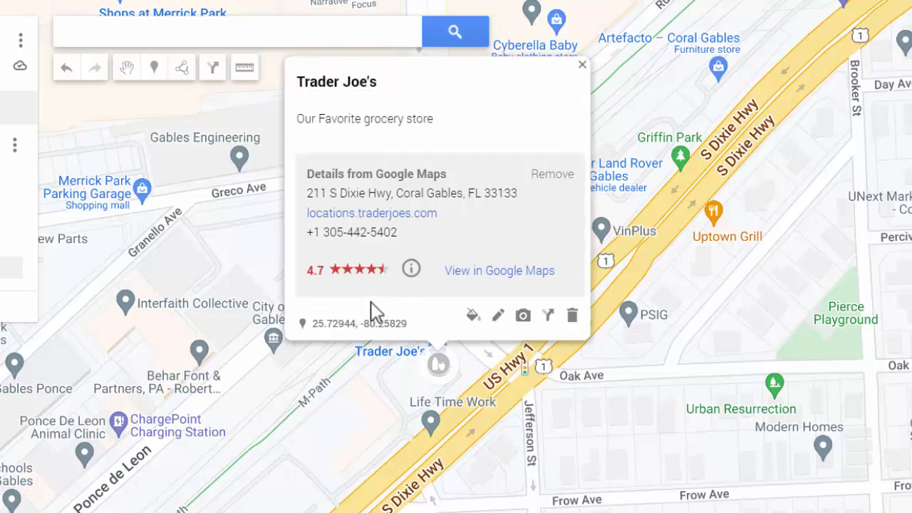
{"action": "left_click", "coordinate": [582, 67]}
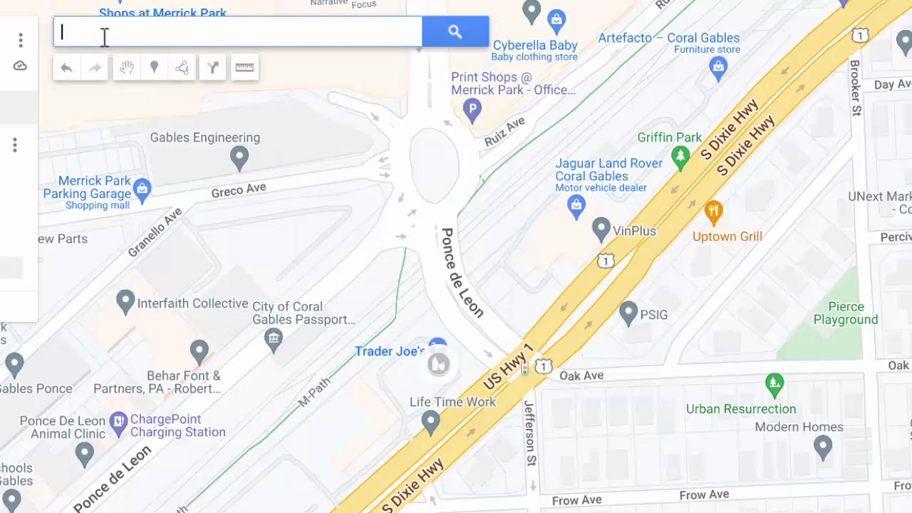
Step: Search for The Biltmore Bar and add it to the map
{"action": "type", "text": "The bil"}
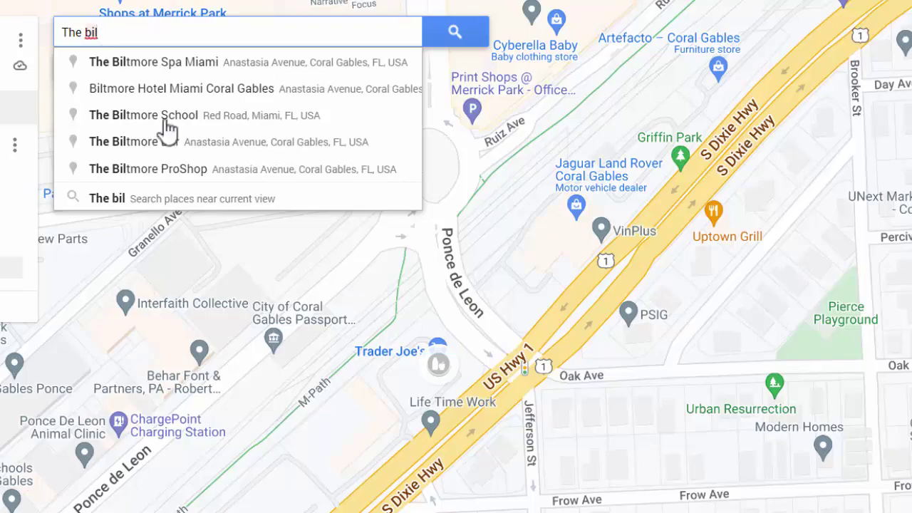
{"action": "left_click", "coordinate": [157, 142]}
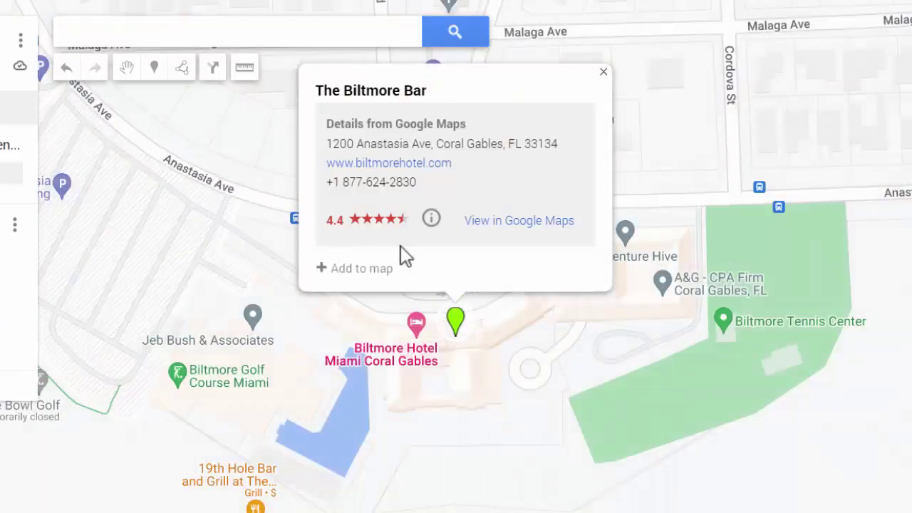
{"action": "left_click", "coordinate": [360, 269]}
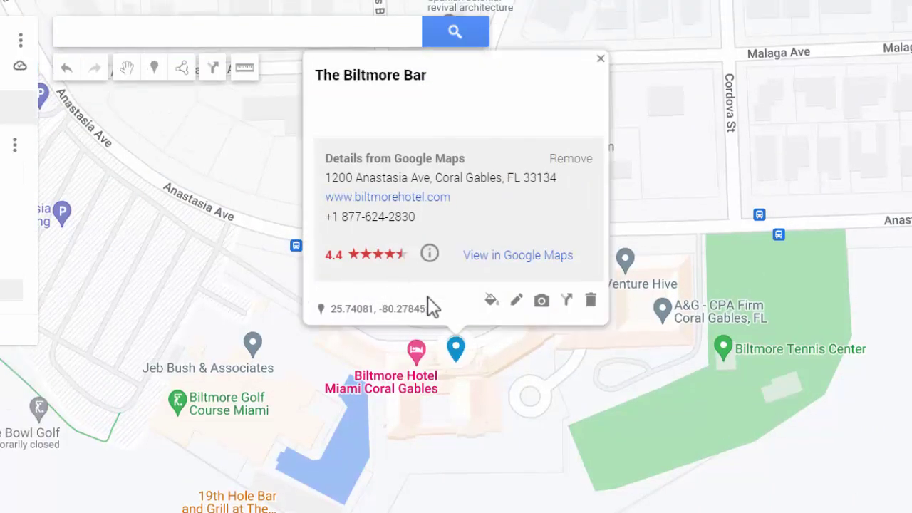
Step: Style The Biltmore Bar marker orange with a cocktail-glass icon
{"action": "left_click", "coordinate": [492, 300]}
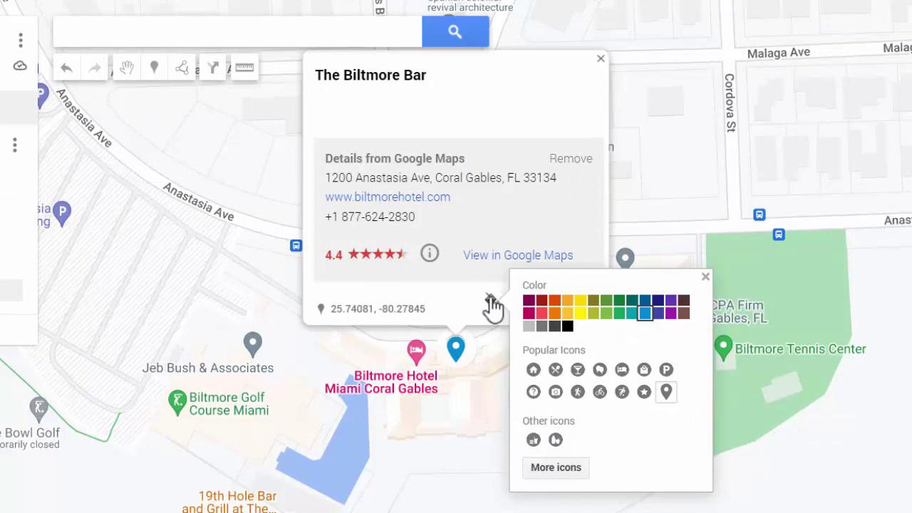
{"action": "left_click", "coordinate": [559, 302]}
{"action": "left_click", "coordinate": [577, 370]}
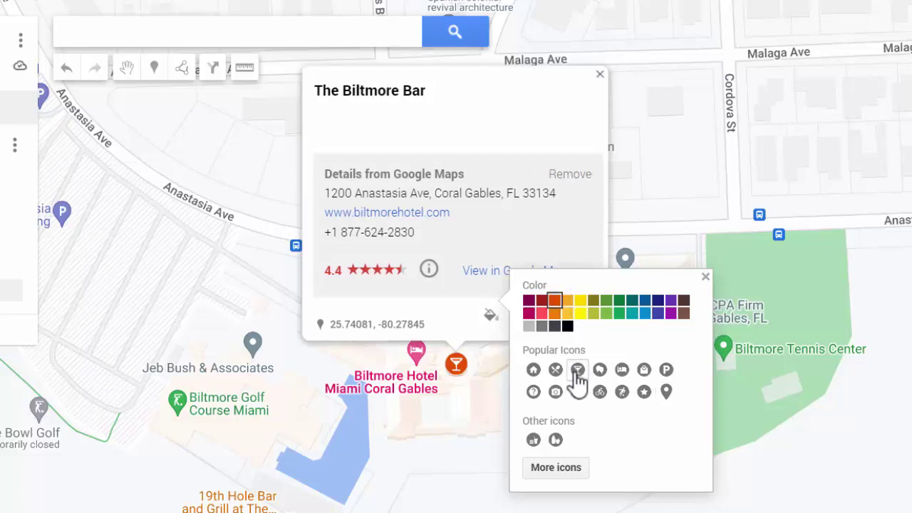
{"action": "left_click", "coordinate": [461, 324]}
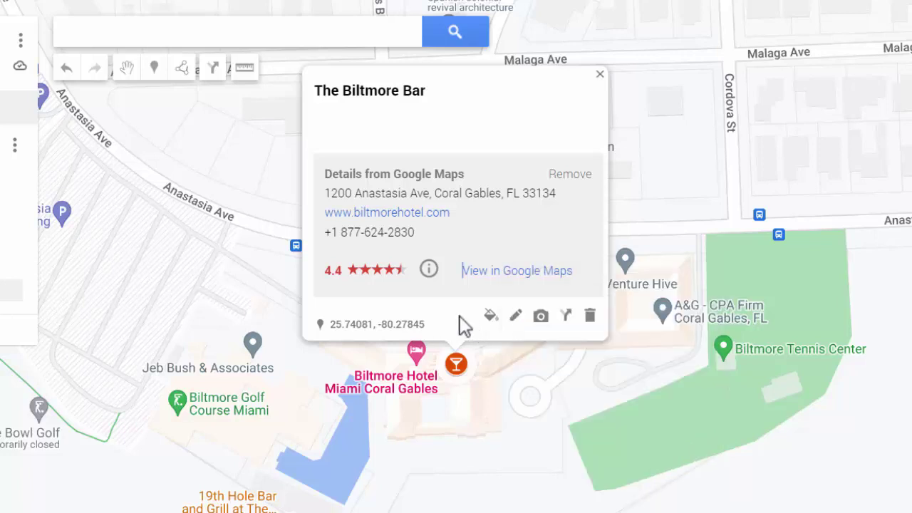
Step: Describe The Biltmore Bar as 'Amazing setting, a must see' and close its card
{"action": "left_click", "coordinate": [516, 317]}
{"action": "left_click", "coordinate": [344, 114]}
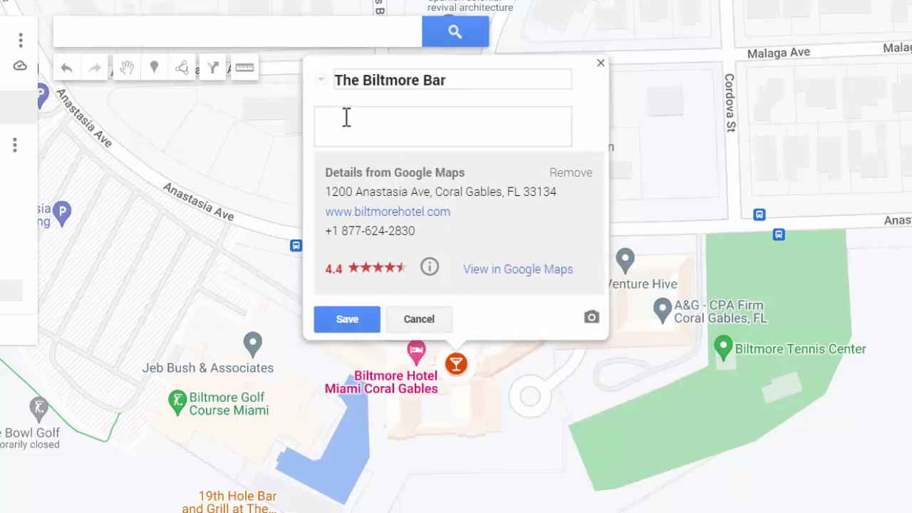
{"action": "type", "text": "Amazing setting"}
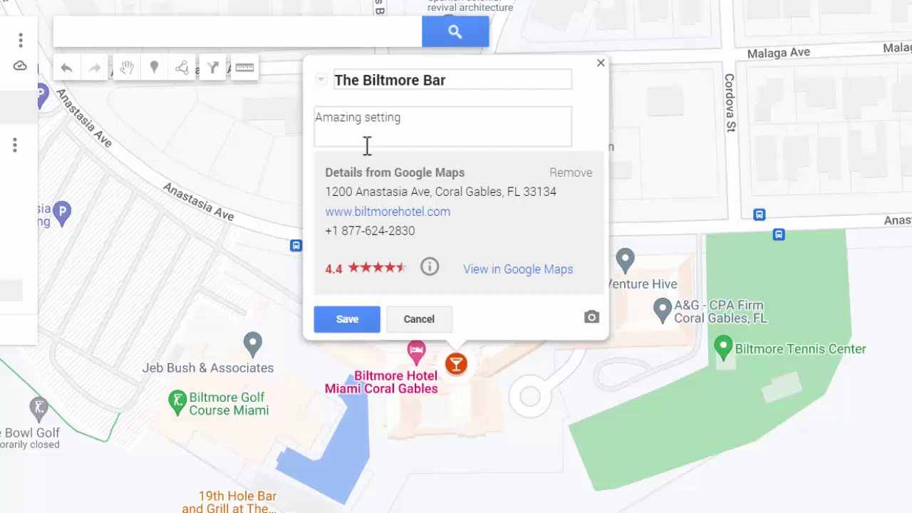
{"action": "type", "text": ", a must see"}
{"action": "key", "text": "Escape"}
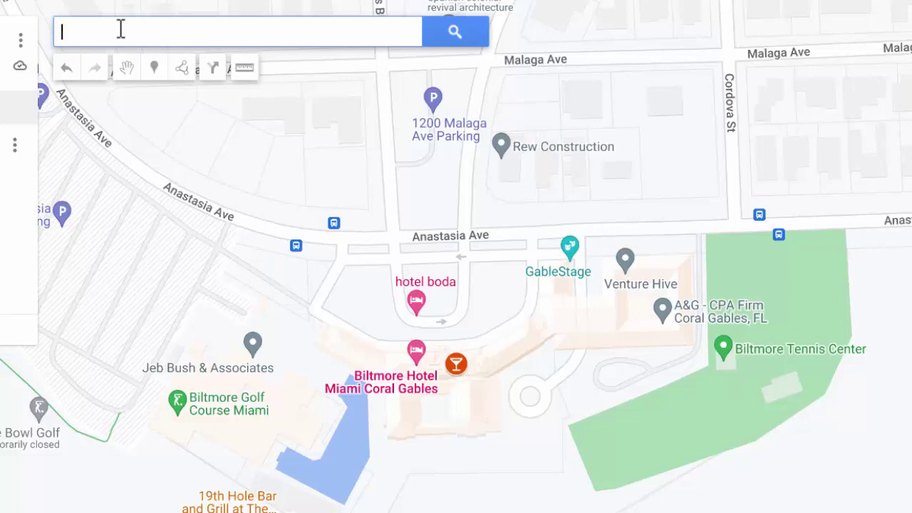
Step: Search for Bachour and add it to the map
{"action": "type", "text": "bachour"}
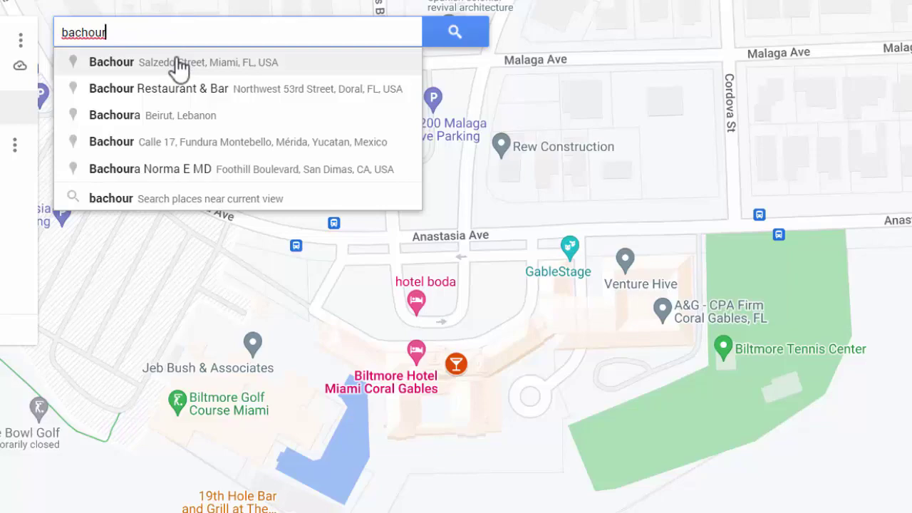
{"action": "left_click", "coordinate": [178, 64]}
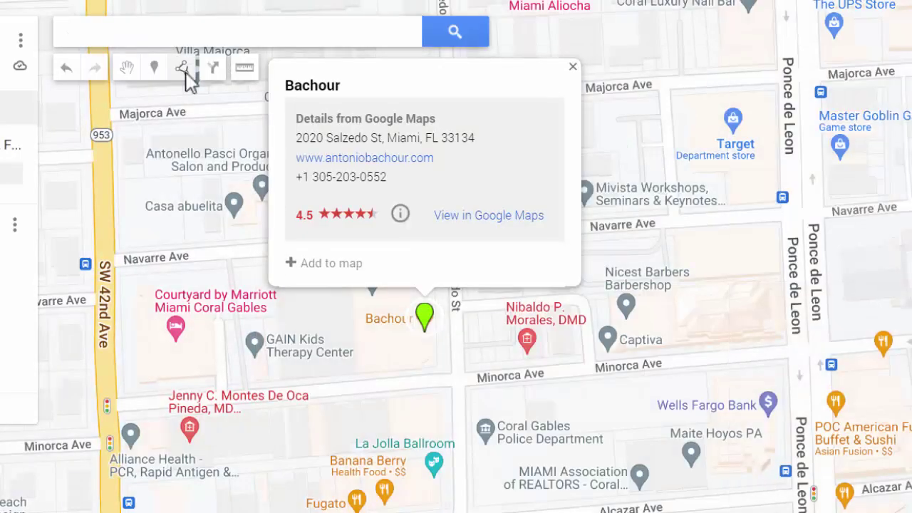
{"action": "left_click", "coordinate": [306, 265]}
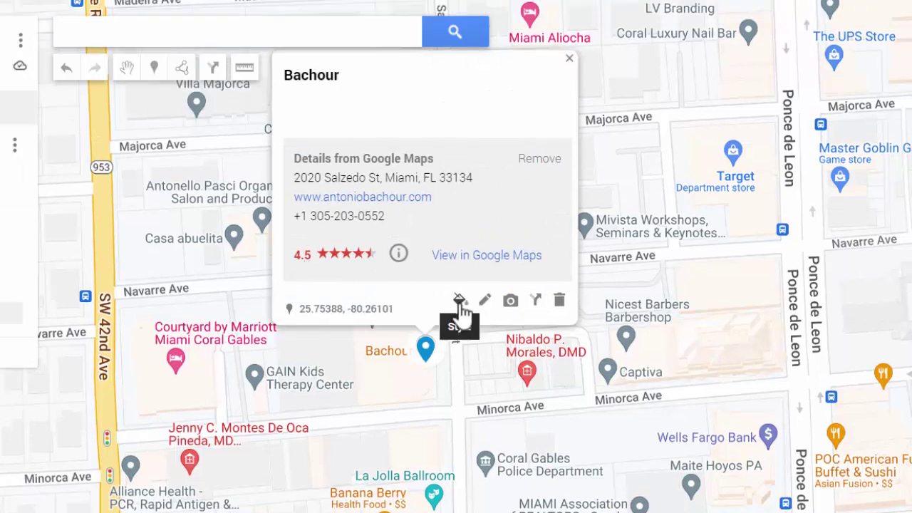
Step: Make the Bachour marker purple with the previously used food icon
{"action": "left_click", "coordinate": [460, 302]}
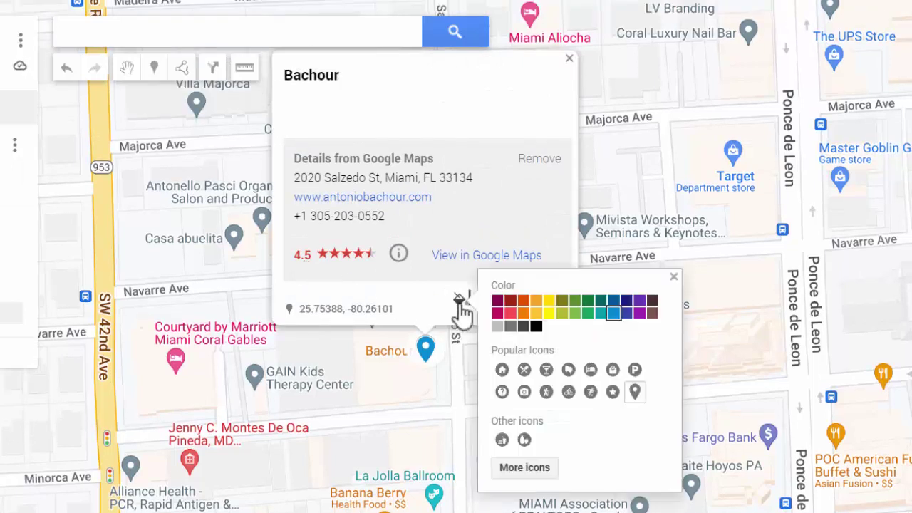
{"action": "left_click", "coordinate": [637, 313]}
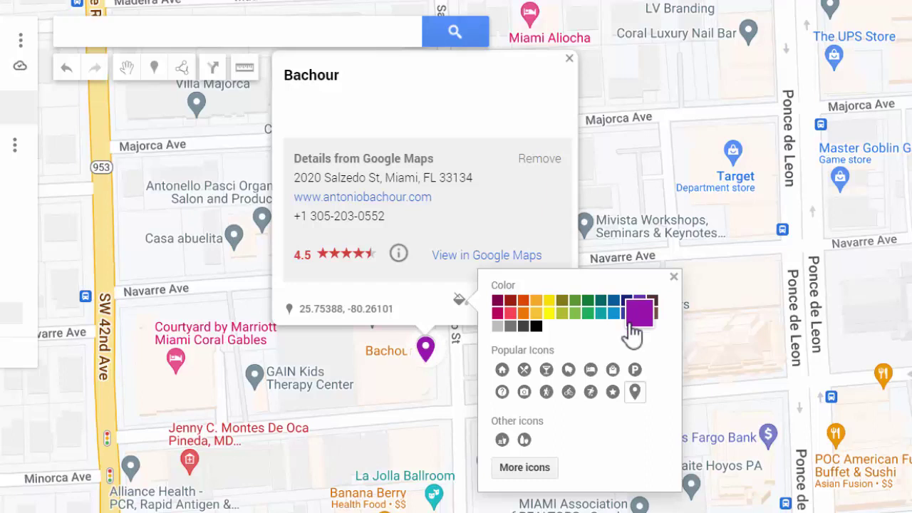
{"action": "left_click", "coordinate": [502, 440]}
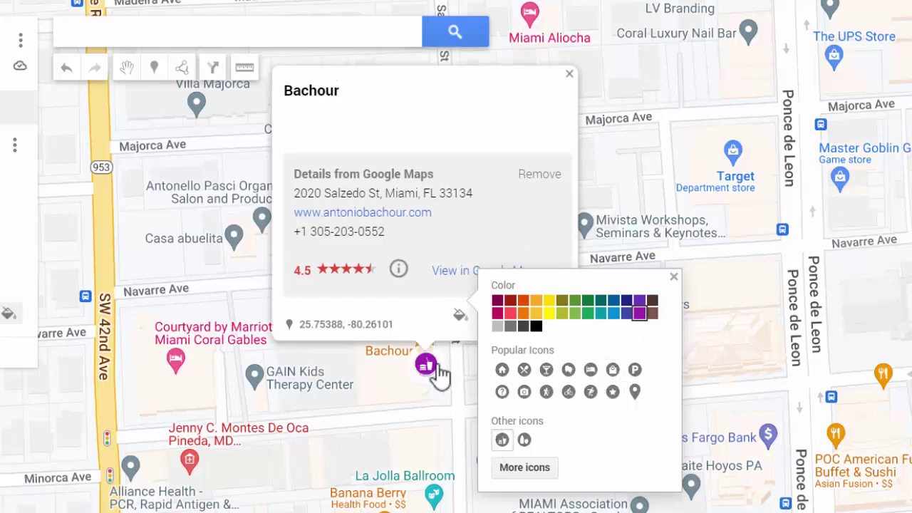
{"action": "left_click", "coordinate": [413, 319]}
Step: Save the note 'Perfect place for lunch, take some croissant home', correcting 'soe' to 'some'
{"action": "left_click", "coordinate": [488, 317]}
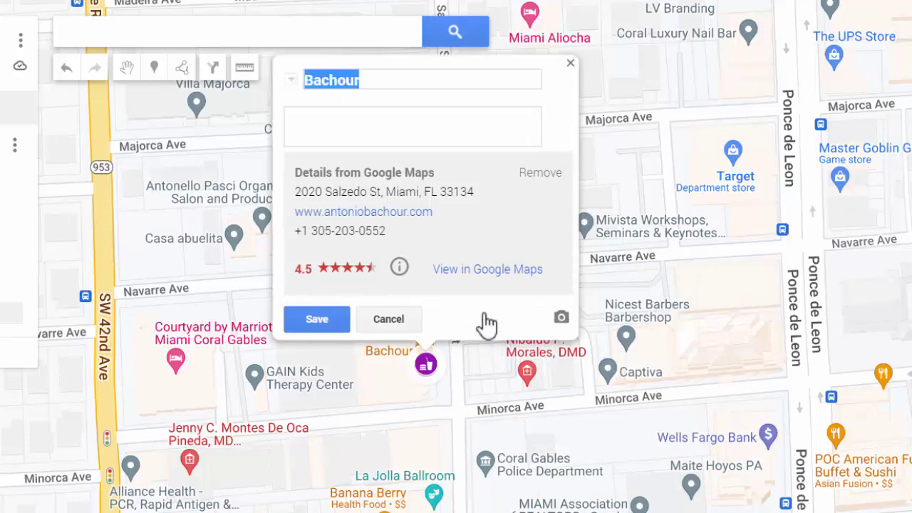
{"action": "left_click", "coordinate": [309, 119]}
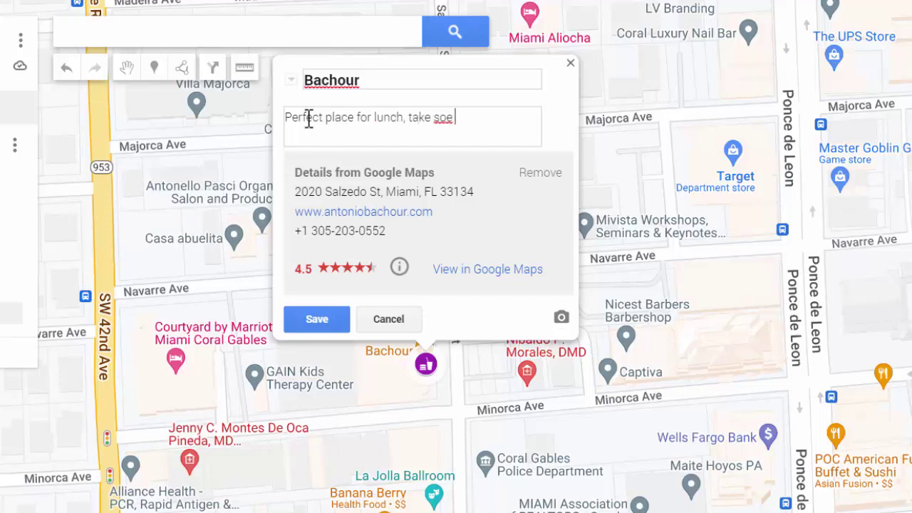
{"action": "type", "text": "Perfect place for lunch, take soe croissant home"}
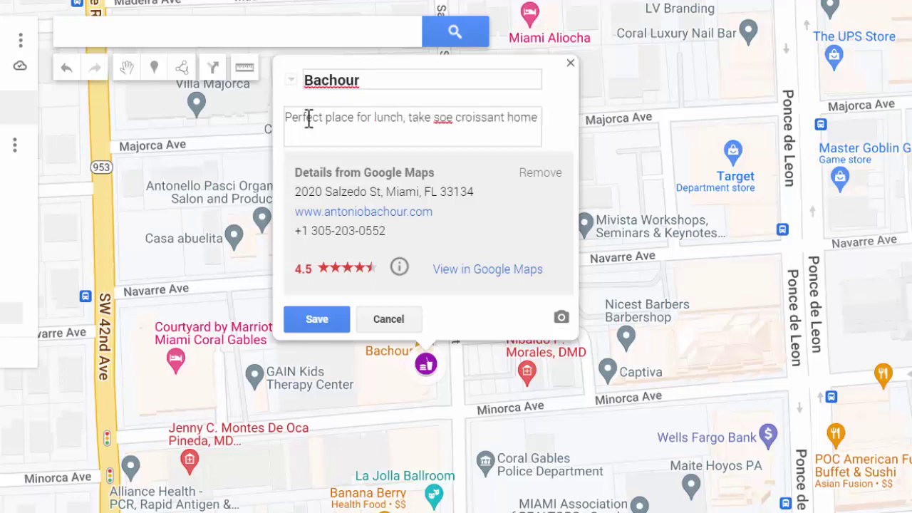
{"action": "left_click", "coordinate": [445, 117]}
{"action": "type", "text": "m"}
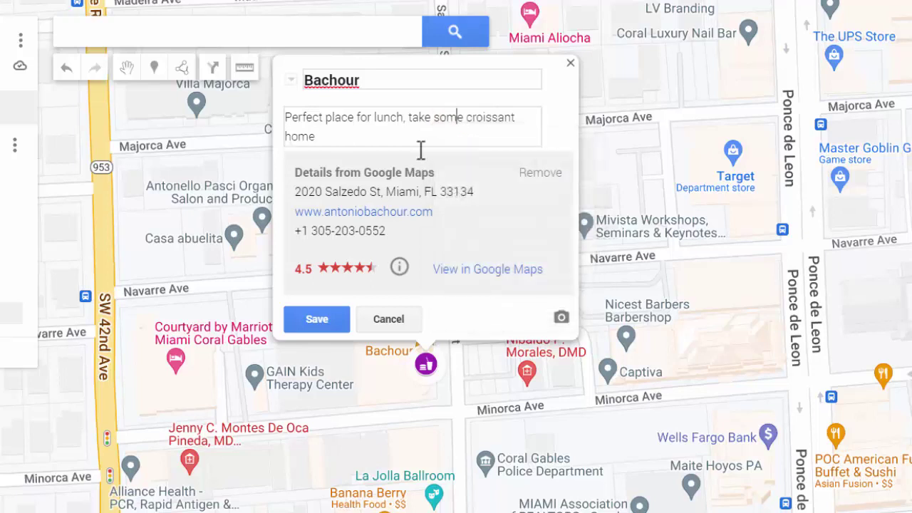
{"action": "left_click", "coordinate": [317, 323]}
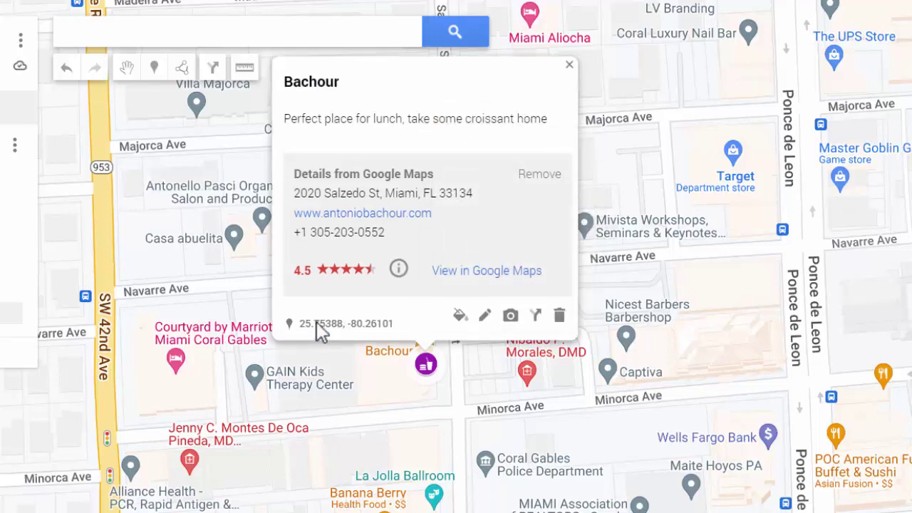
{"action": "left_click", "coordinate": [291, 391]}
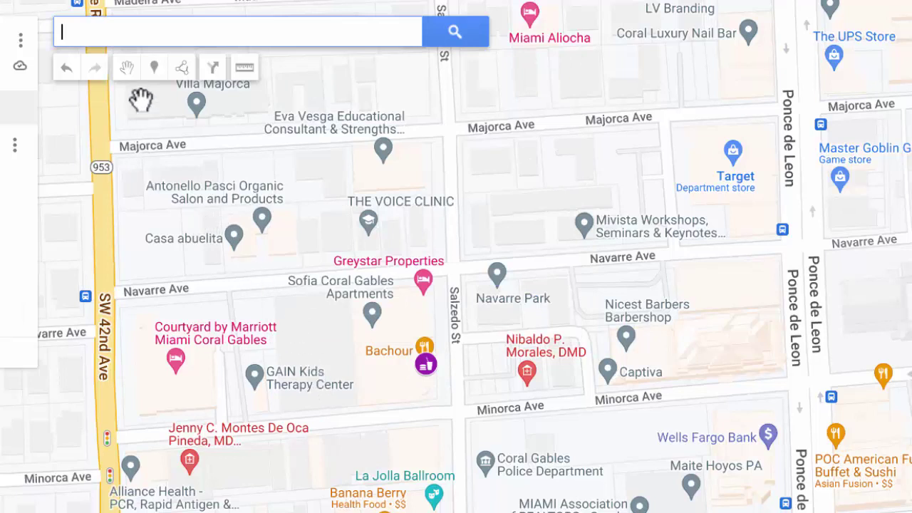
Step: Search for Pascal's On Ponce and add it to the map
{"action": "type", "text": "pascal"}
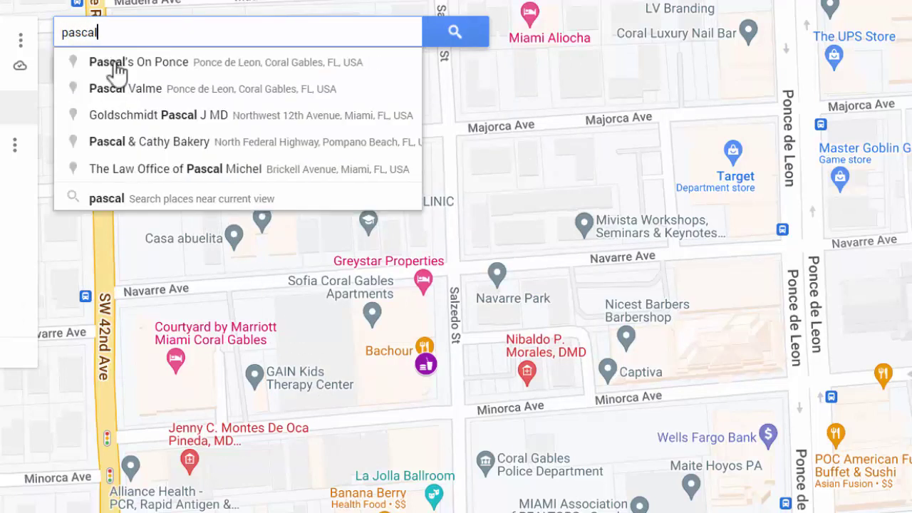
{"action": "left_click", "coordinate": [115, 63]}
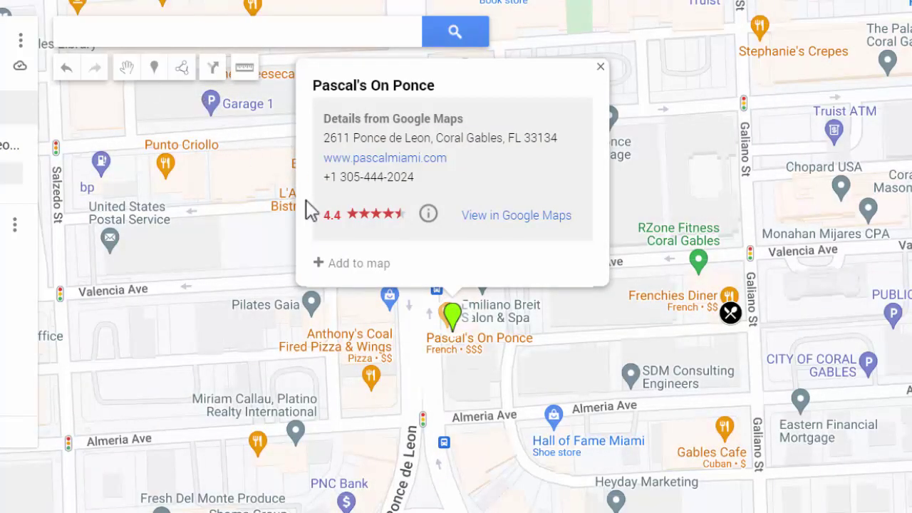
{"action": "left_click", "coordinate": [337, 264]}
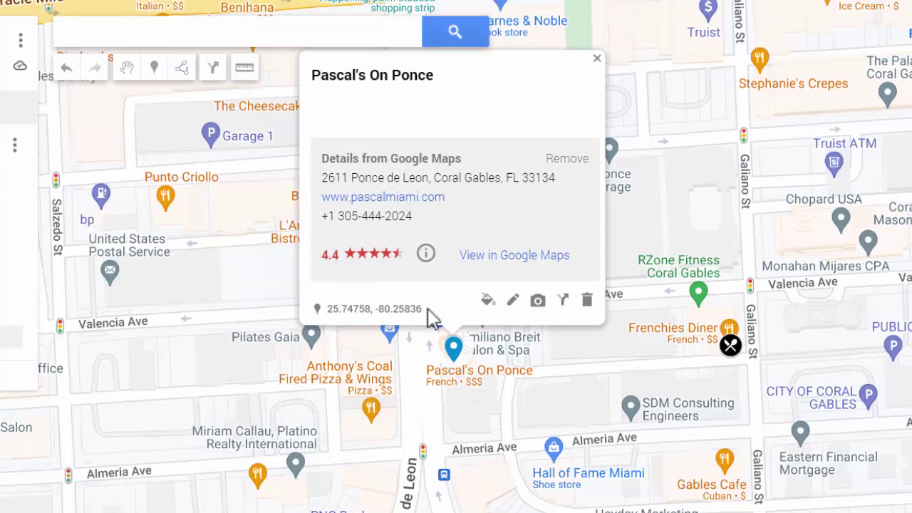
Step: Style the Pascal's On Ponce pin black with a restaurant icon
{"action": "left_click", "coordinate": [487, 302]}
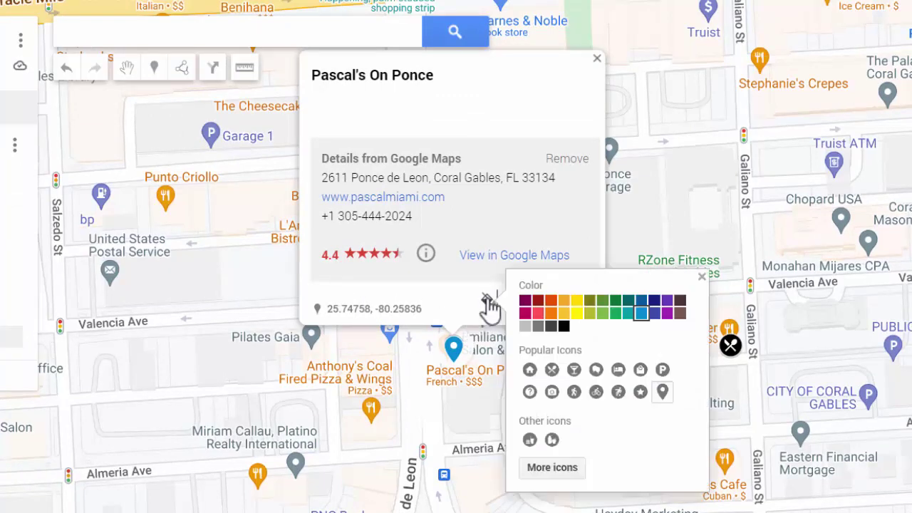
{"action": "left_click", "coordinate": [563, 325]}
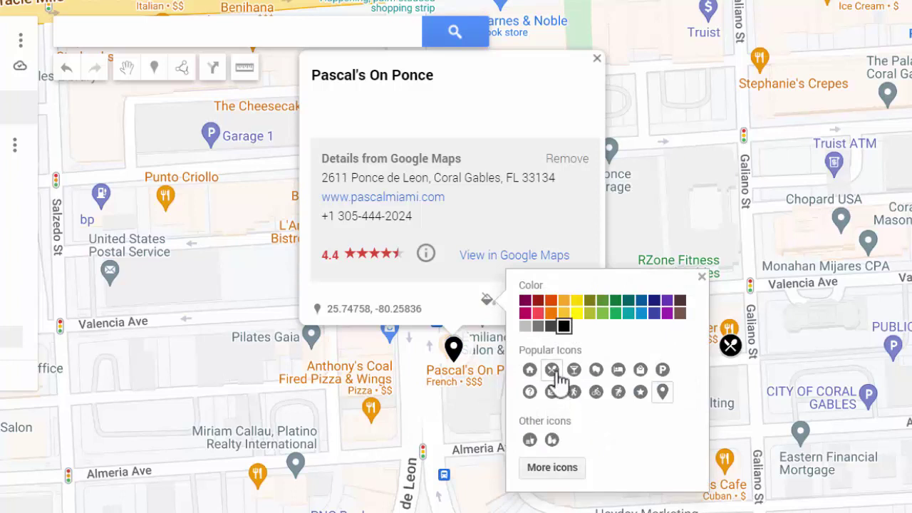
{"action": "left_click", "coordinate": [551, 369]}
{"action": "left_click", "coordinate": [440, 319]}
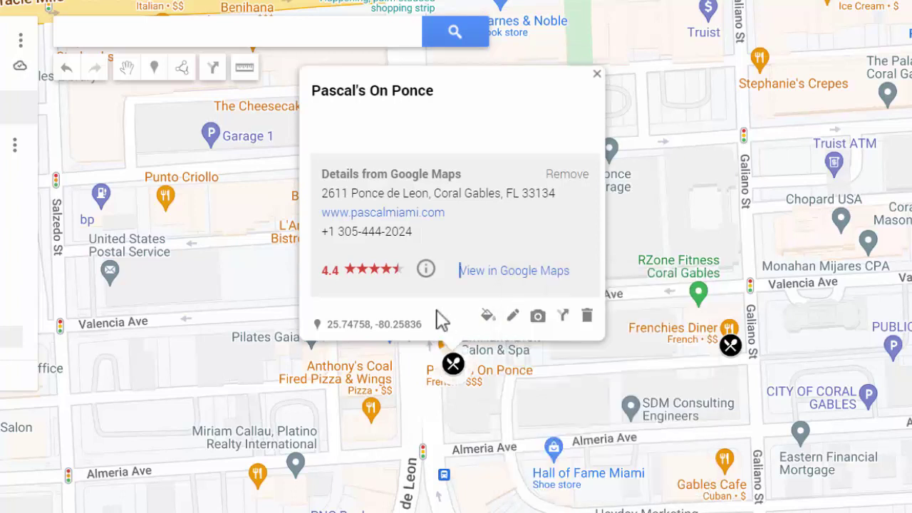
Step: Save a description noting the Monday night special with all wines 50% off
{"action": "left_click", "coordinate": [512, 316]}
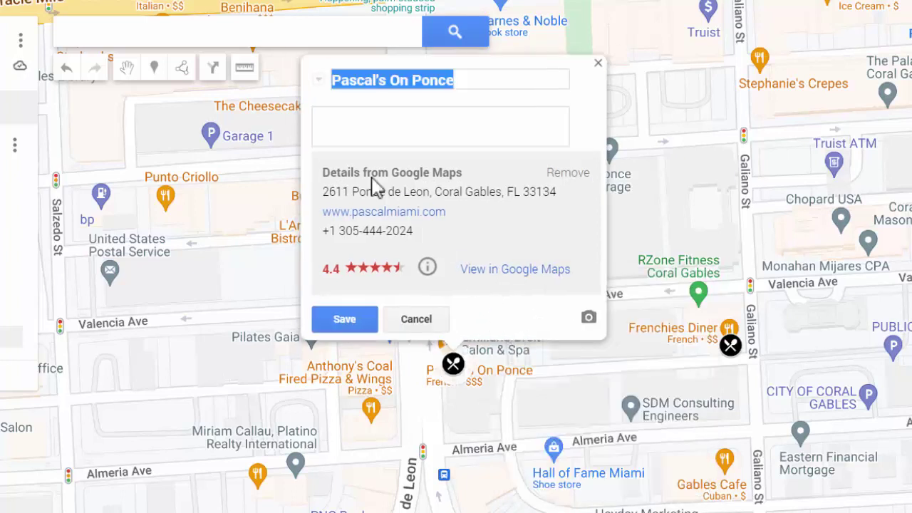
{"action": "left_click", "coordinate": [336, 130]}
{"action": "type", "text": "Monday night special with all wines 50% off,"}
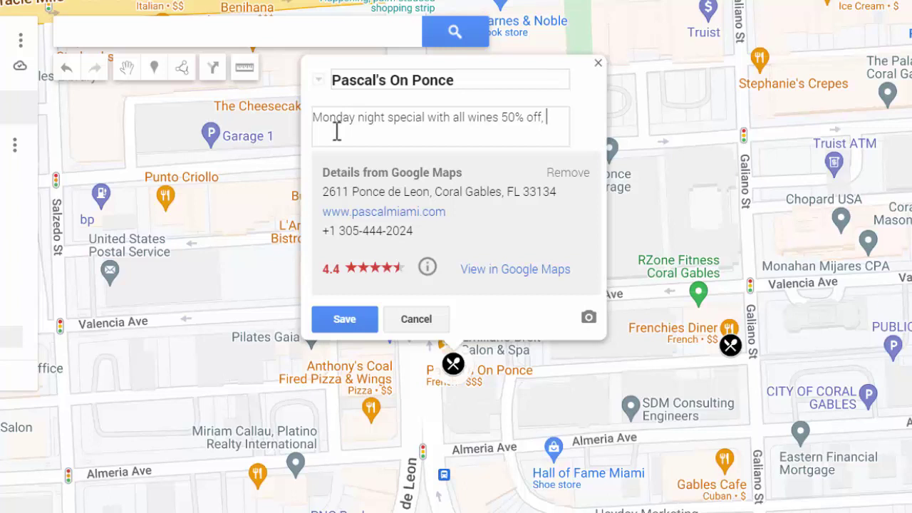
{"action": "type", "text": " best a"}
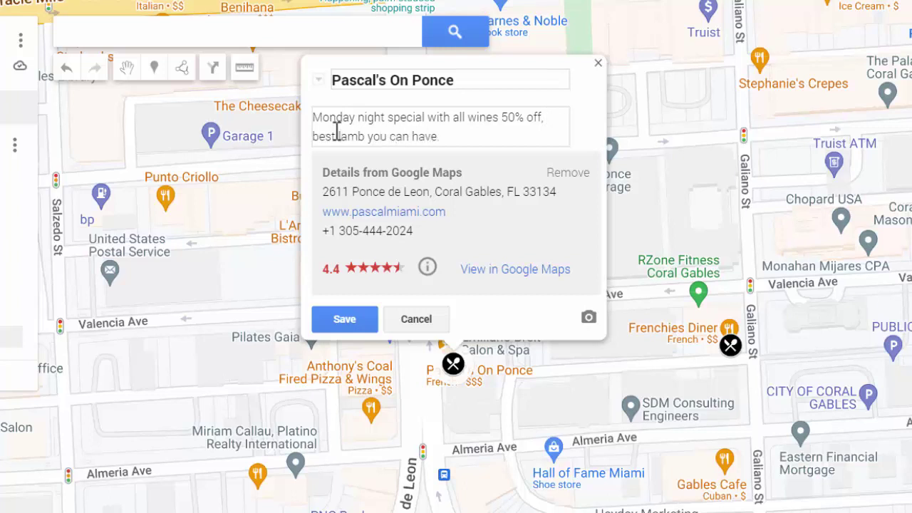
{"action": "left_click", "coordinate": [347, 326]}
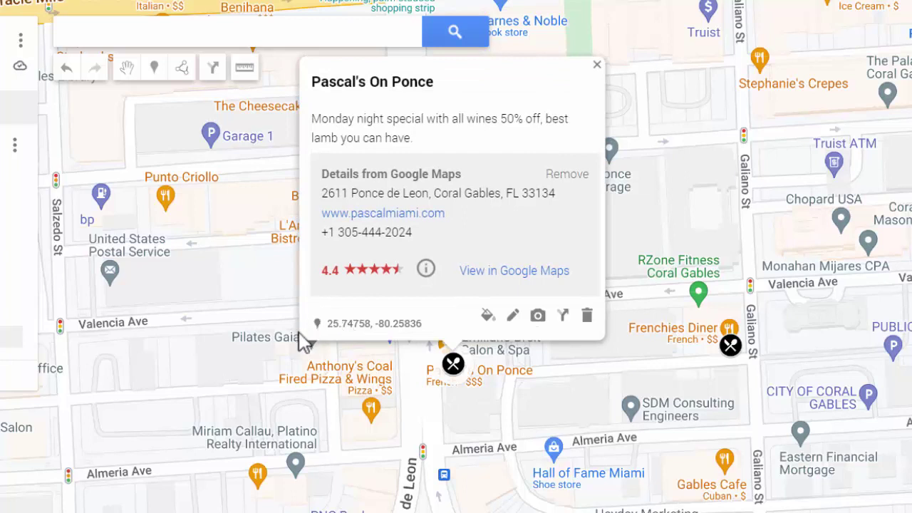
Step: Search for Madruga Bakery and add it to the map
{"action": "left_click", "coordinate": [86, 36]}
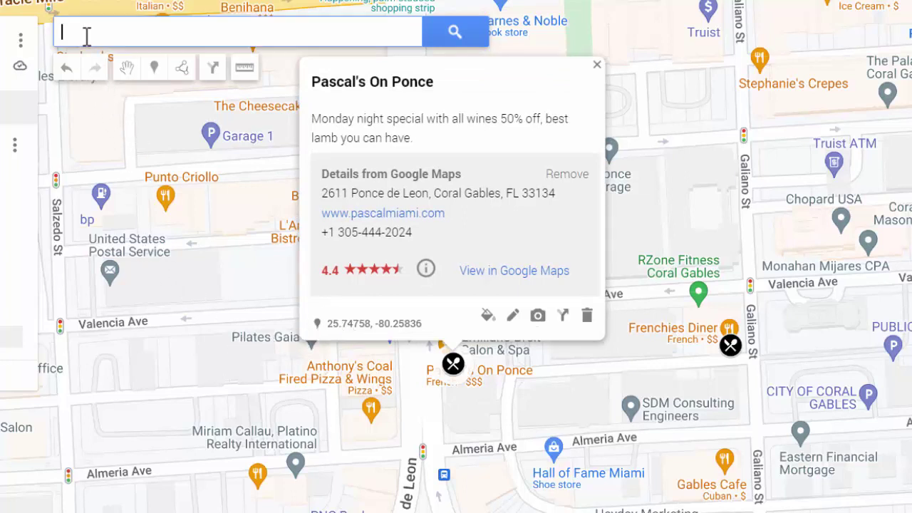
{"action": "type", "text": "madruga"}
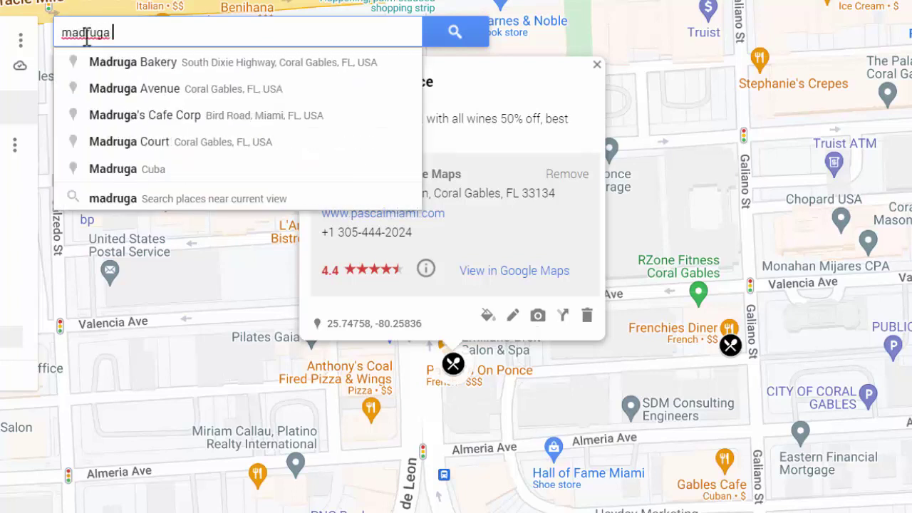
{"action": "type", "text": " ba"}
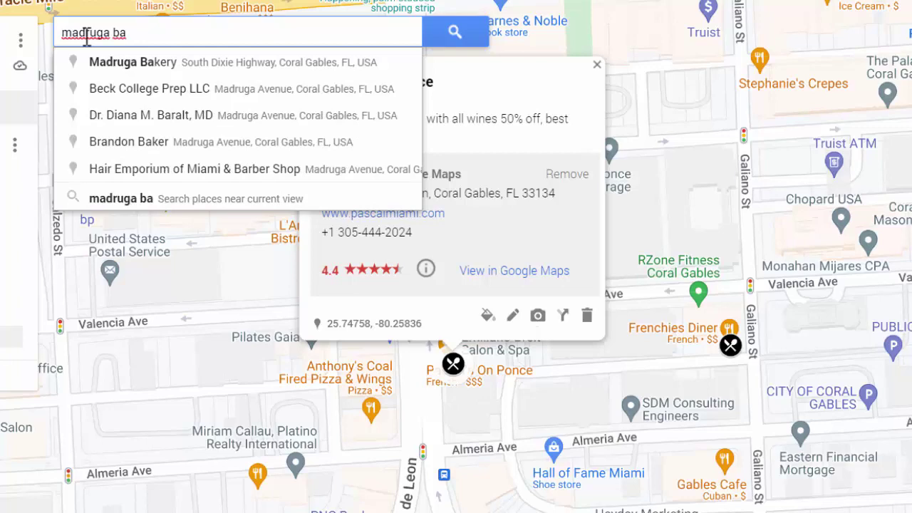
{"action": "left_click", "coordinate": [107, 74]}
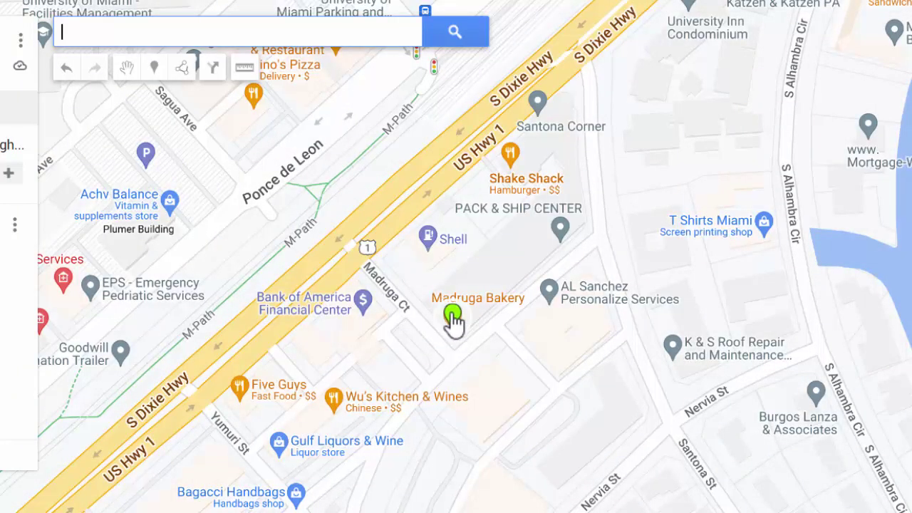
{"action": "left_click", "coordinate": [453, 318]}
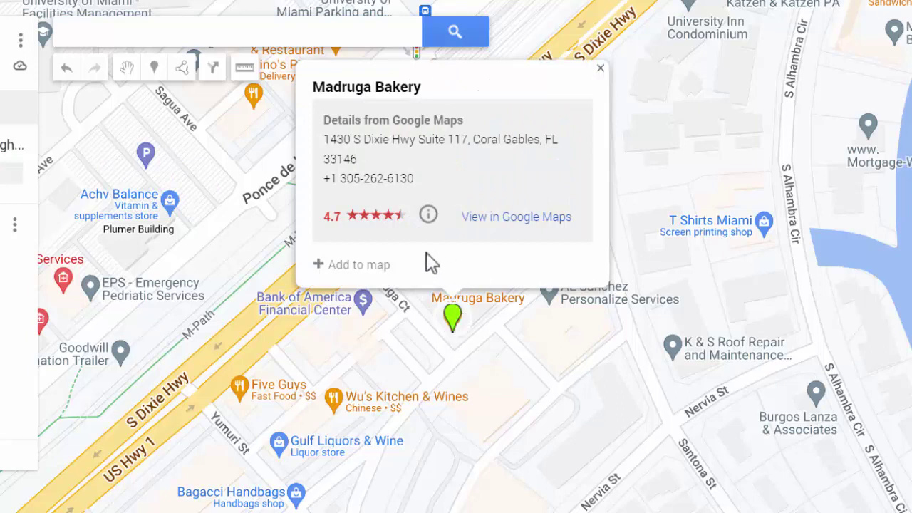
{"action": "left_click", "coordinate": [372, 264]}
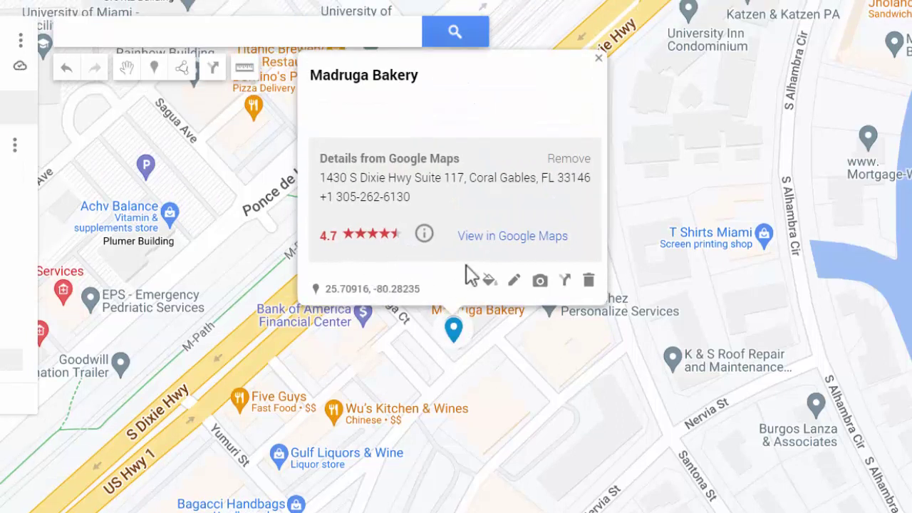
Step: Style the Madruga Bakery pin orange with a bakery icon
{"action": "left_click", "coordinate": [490, 280]}
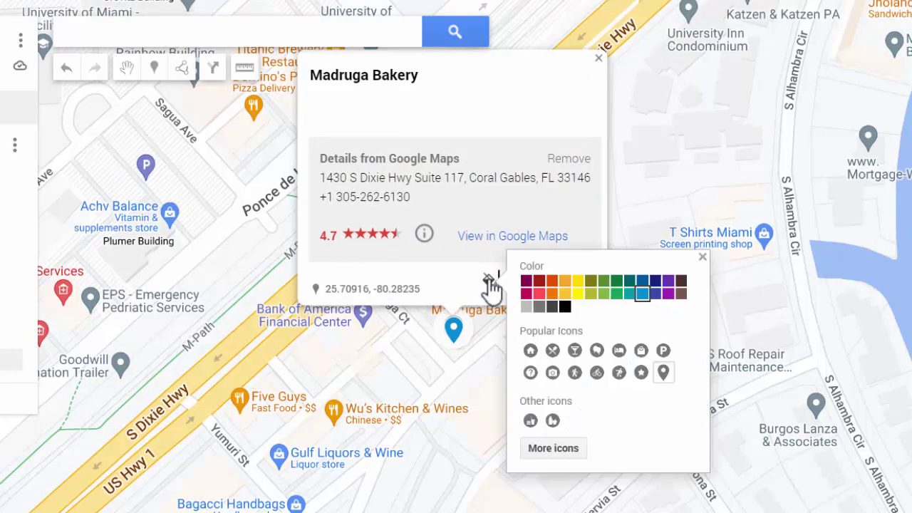
{"action": "left_click", "coordinate": [552, 282]}
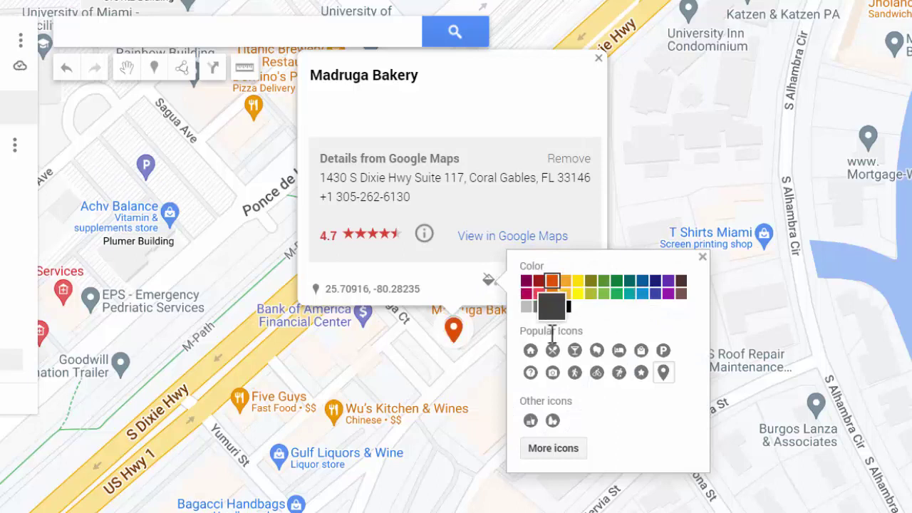
{"action": "left_click", "coordinate": [552, 421]}
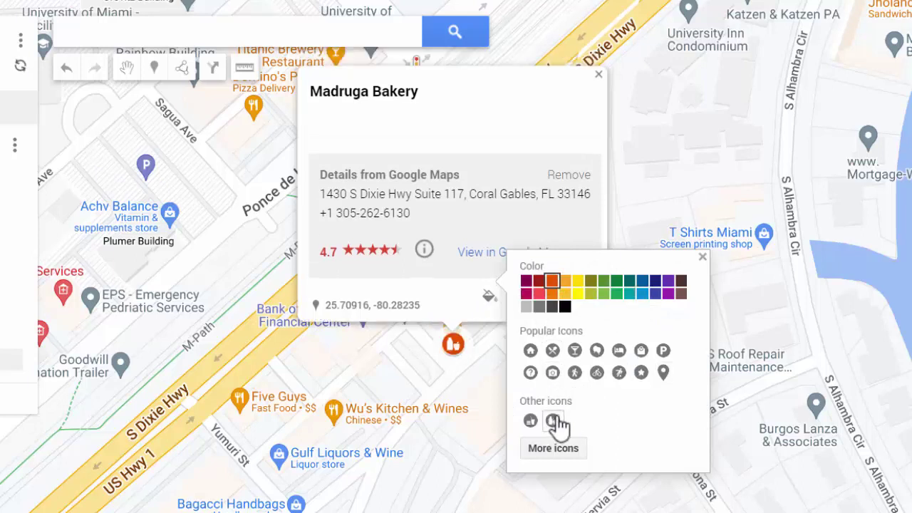
{"action": "left_click", "coordinate": [442, 307]}
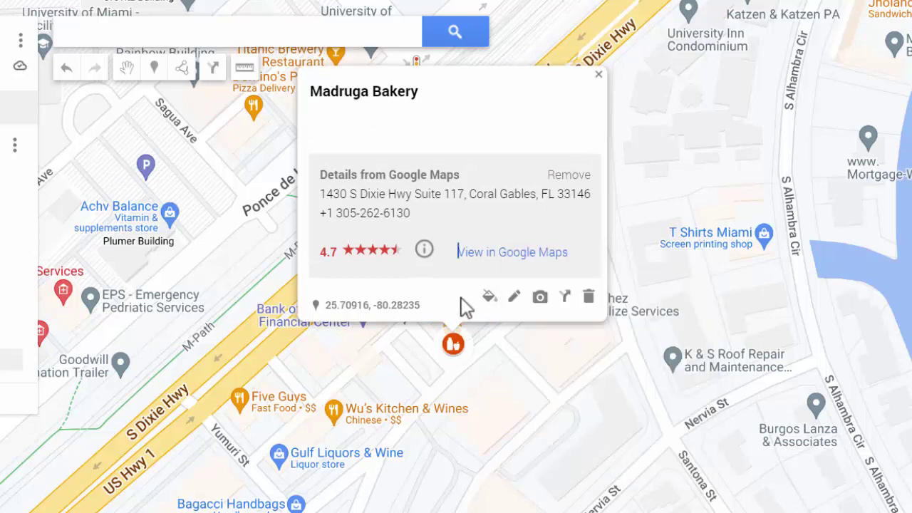
Step: Save the description 'We love this bakery, you must go!' on Madruga Bakery
{"action": "left_click", "coordinate": [520, 300]}
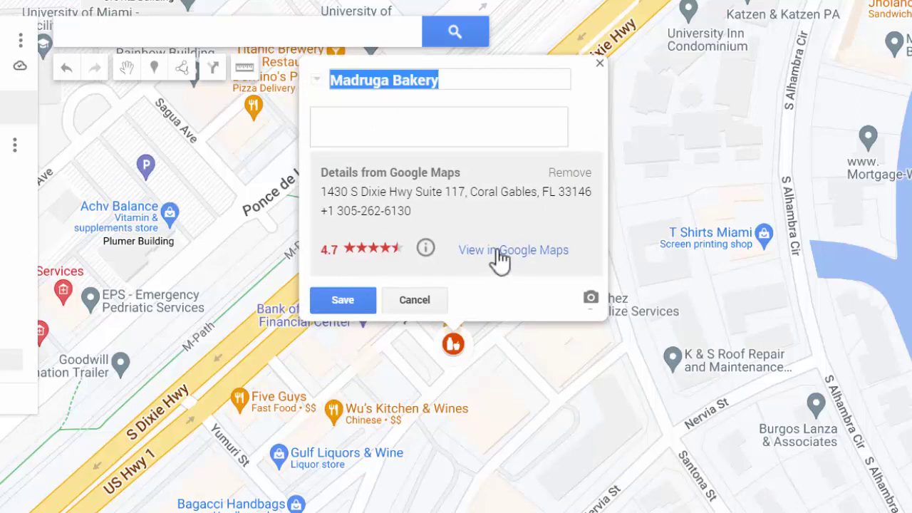
{"action": "left_click", "coordinate": [347, 129]}
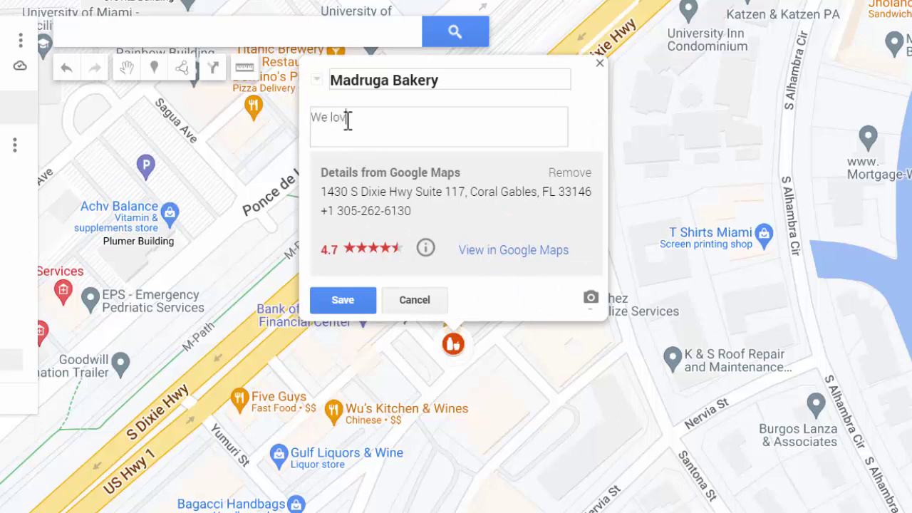
{"action": "type", "text": "We love this bakery, you "}
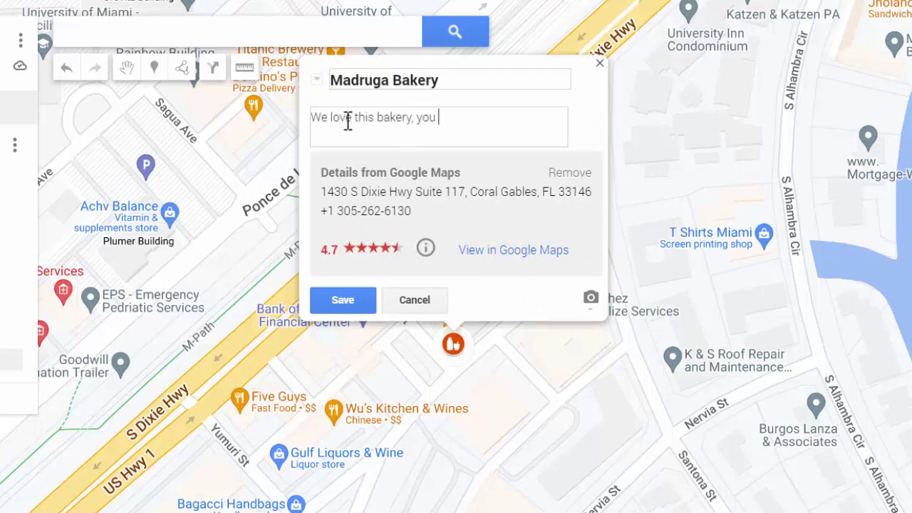
{"action": "type", "text": "must go!"}
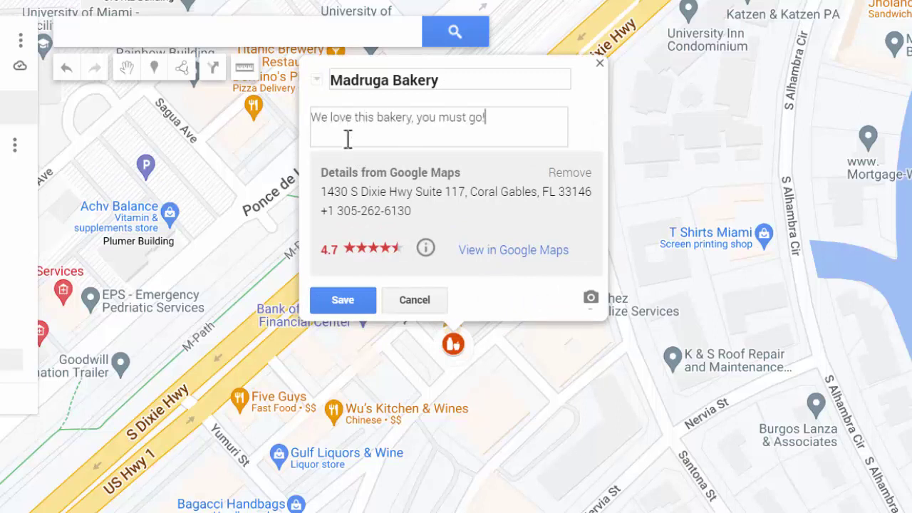
{"action": "left_click", "coordinate": [347, 305]}
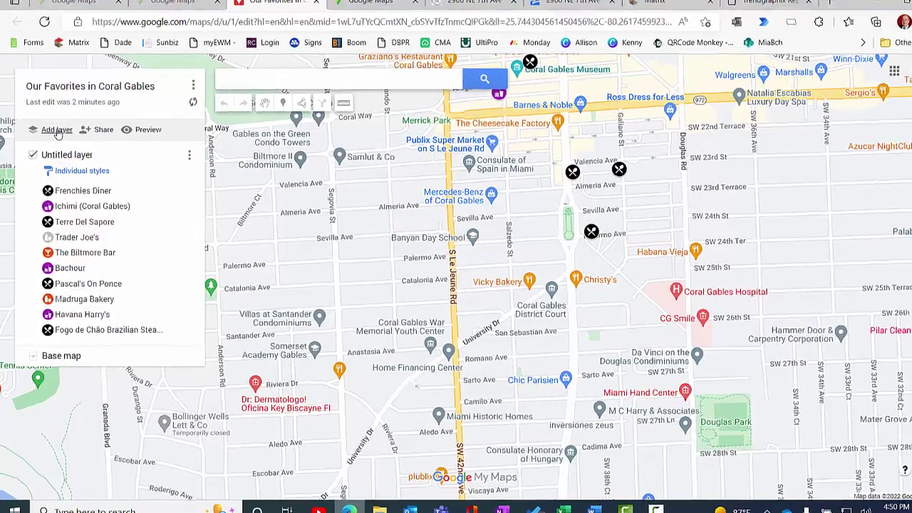
Step: Add two new layers named Lunch and Dinner
{"action": "left_click", "coordinate": [55, 134]}
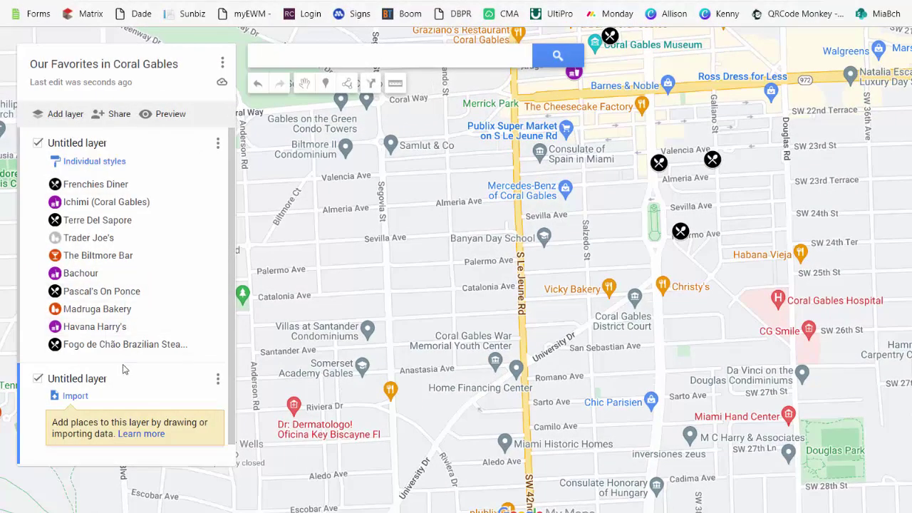
{"action": "left_click", "coordinate": [216, 380]}
{"action": "left_click", "coordinate": [142, 402]}
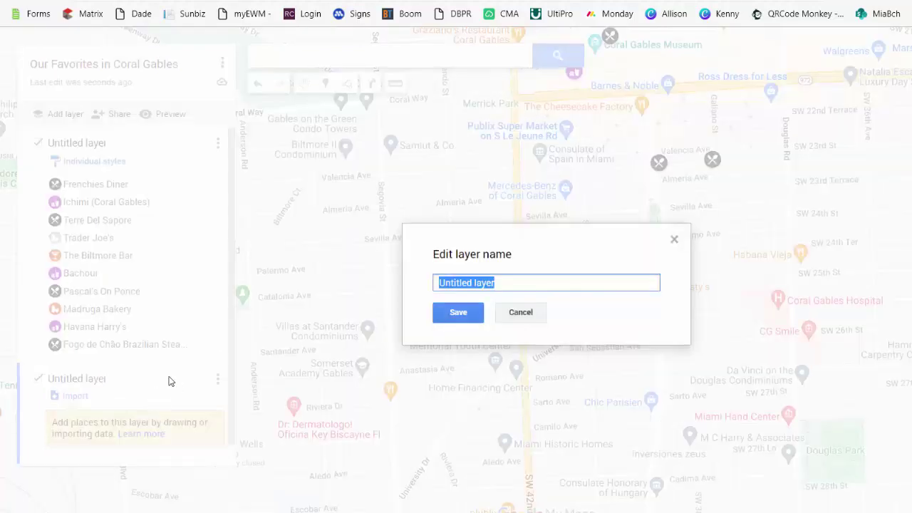
{"action": "type", "text": "Lunch"}
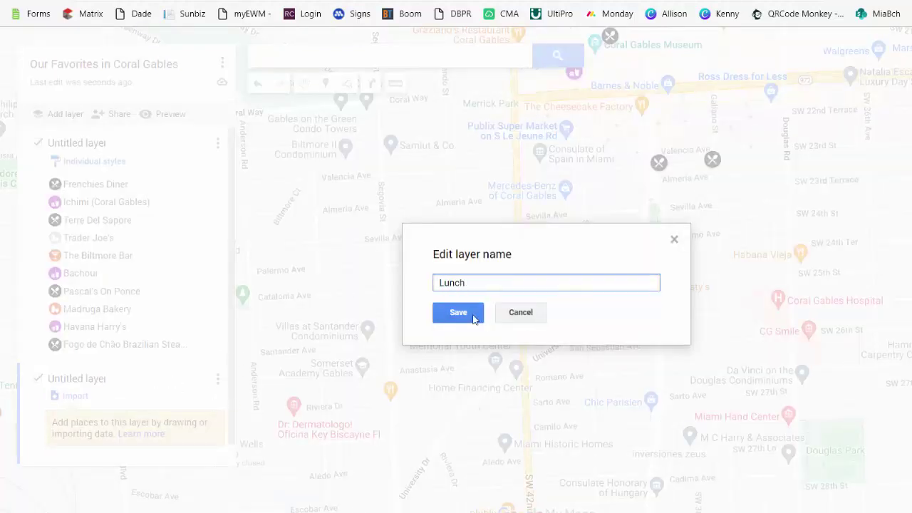
{"action": "left_click", "coordinate": [458, 312]}
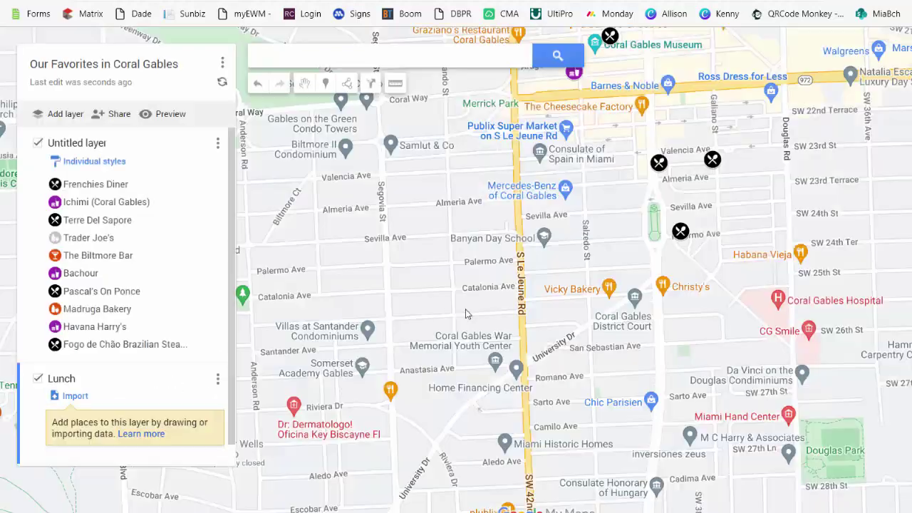
{"action": "left_click", "coordinate": [60, 117]}
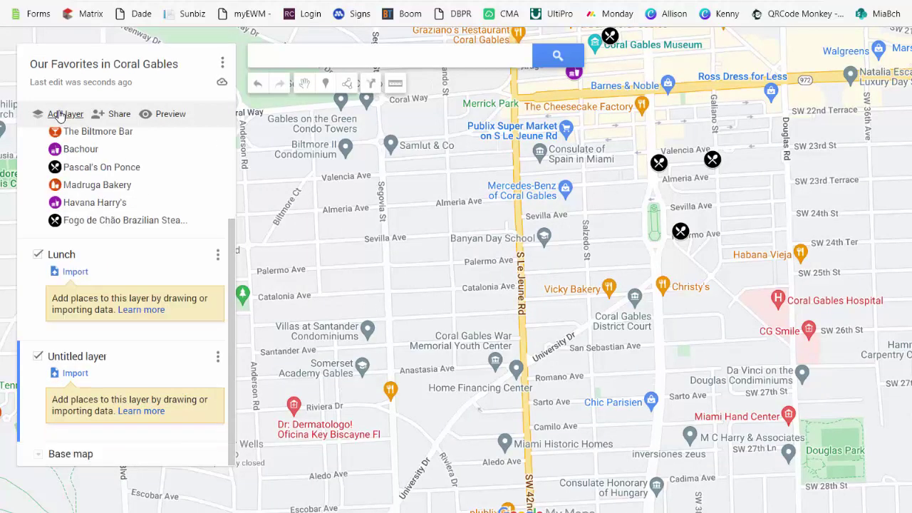
{"action": "left_click", "coordinate": [80, 356]}
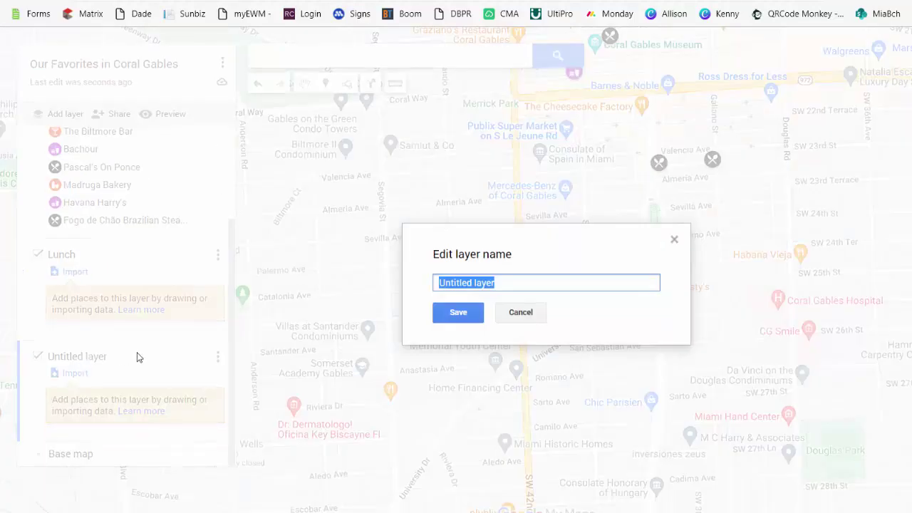
{"action": "type", "text": "Dinner"}
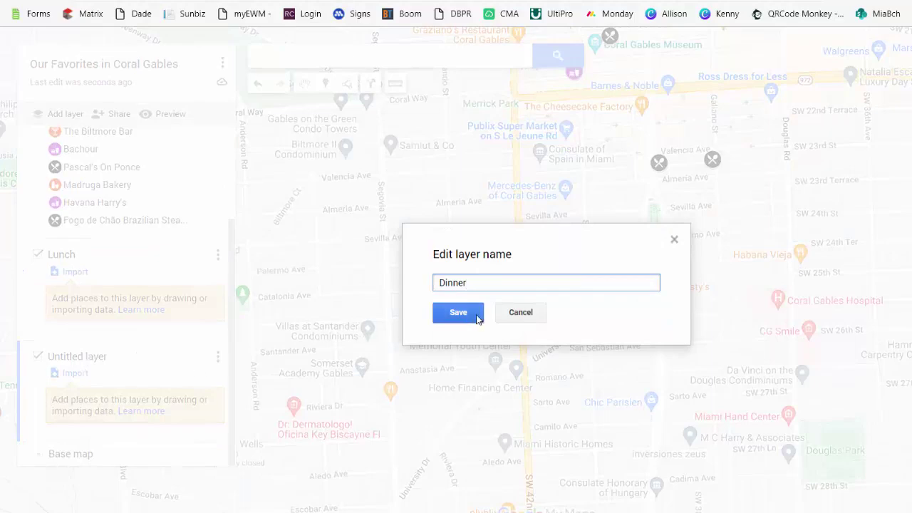
{"action": "left_click", "coordinate": [474, 314]}
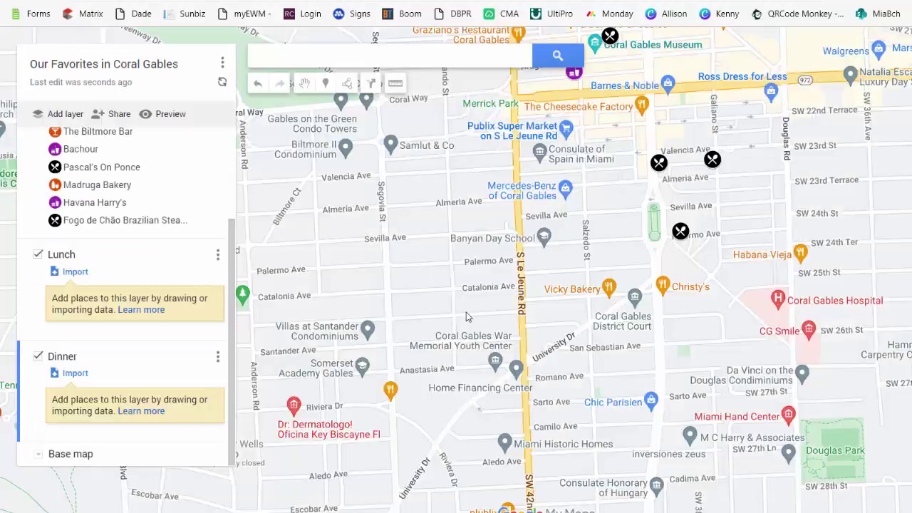
Step: Add layers named Cocktails and Other points of interest
{"action": "left_click", "coordinate": [60, 117]}
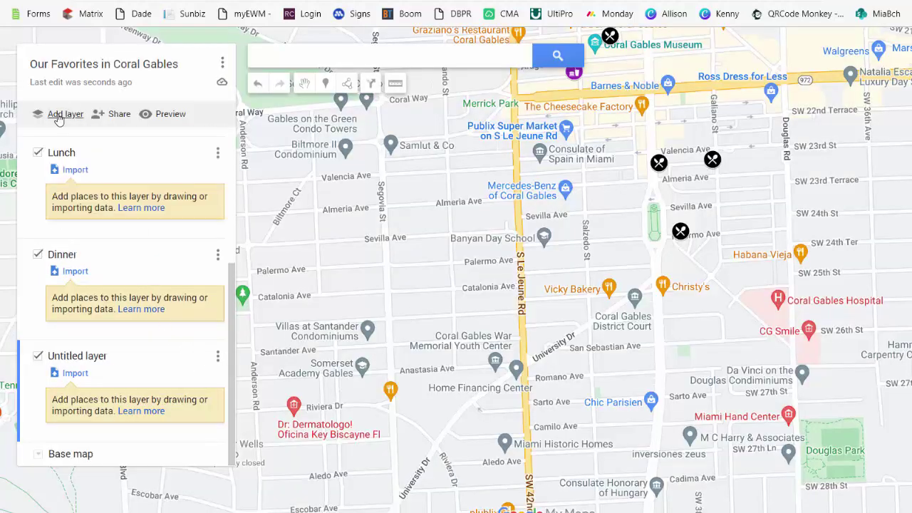
{"action": "left_click", "coordinate": [79, 356]}
{"action": "type", "text": "Cocktails"}
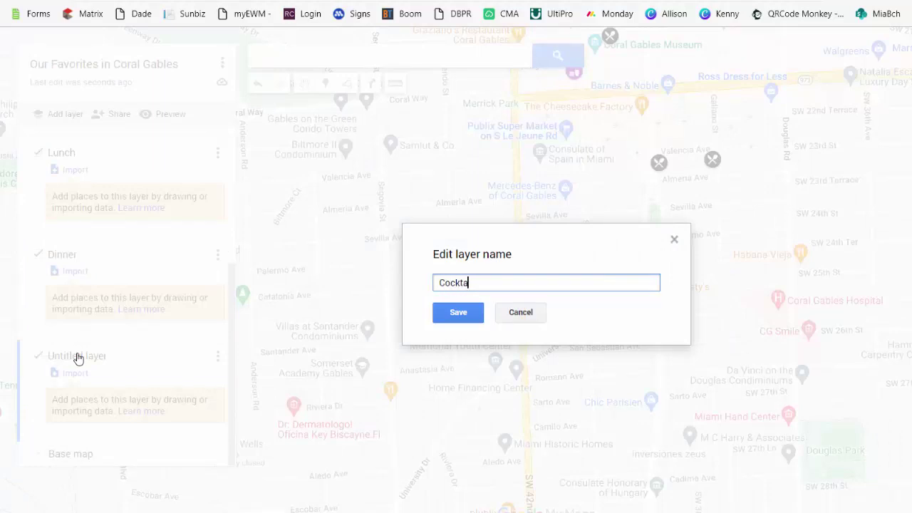
{"action": "left_click", "coordinate": [457, 313]}
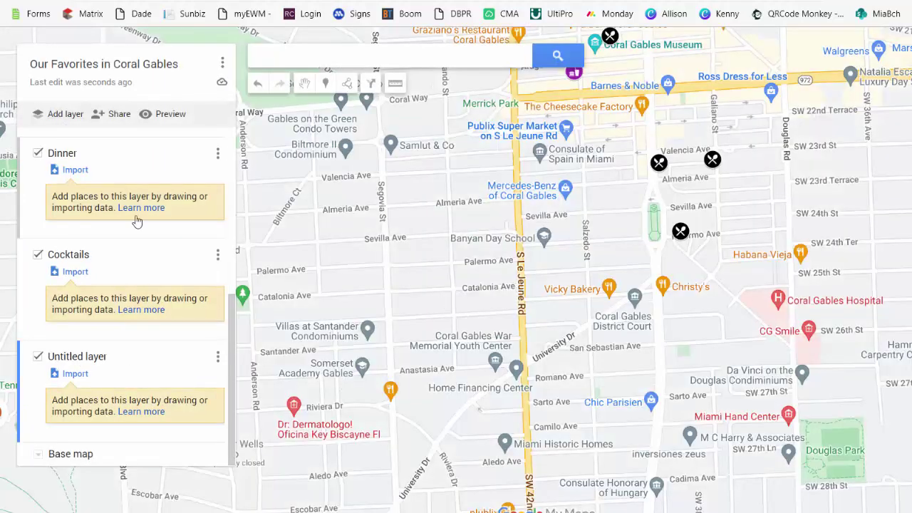
{"action": "left_click", "coordinate": [101, 359]}
{"action": "type", "text": "0"}
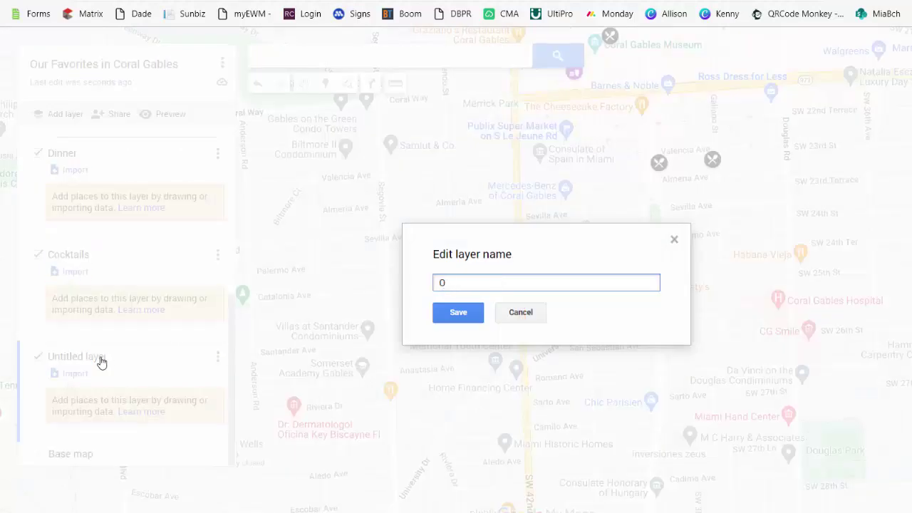
{"action": "type", "text": "ther points of interest"}
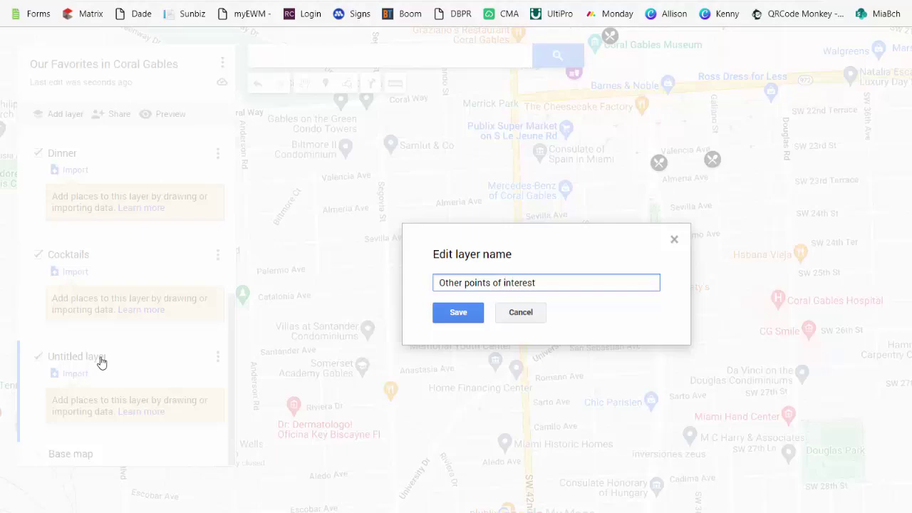
{"action": "left_click", "coordinate": [445, 312]}
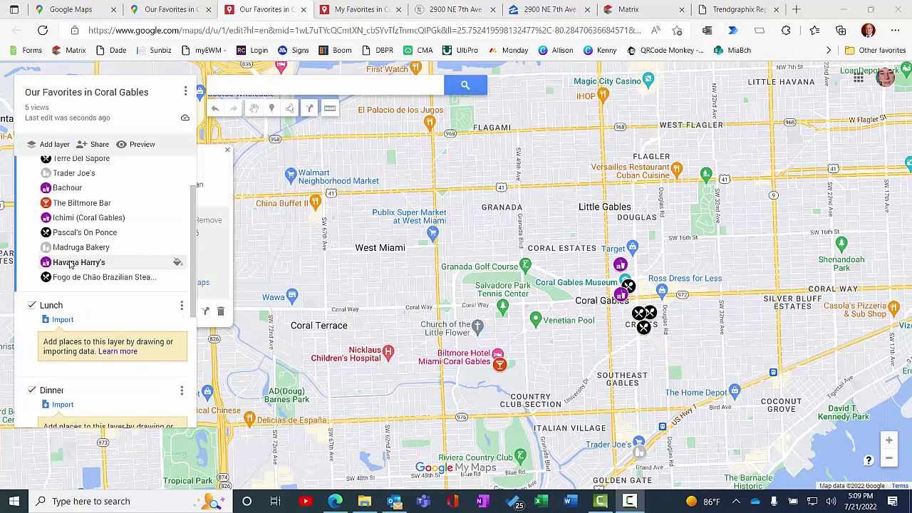
Step: Move Havana Harry's, Ichimi (Coral Gables) and Bachour into the Lunch layer
{"action": "left_click_drag", "start_coordinate": [71, 264], "coordinate": [67, 332]}
{"action": "left_click", "coordinate": [76, 218]}
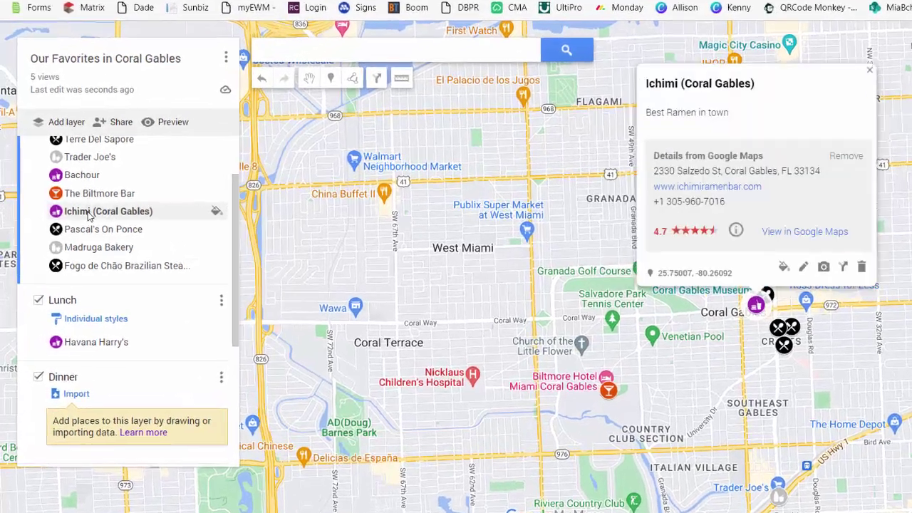
{"action": "left_click_drag", "start_coordinate": [89, 224], "coordinate": [72, 325]}
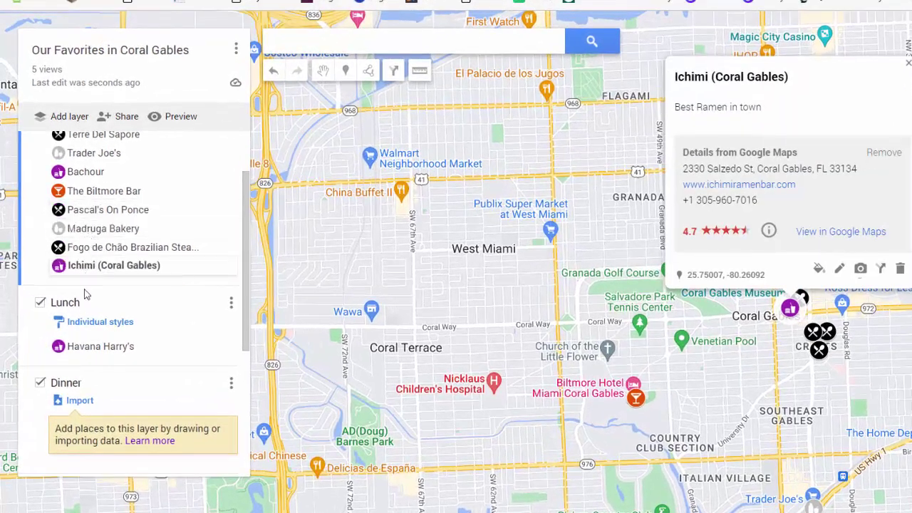
{"action": "left_click", "coordinate": [97, 173]}
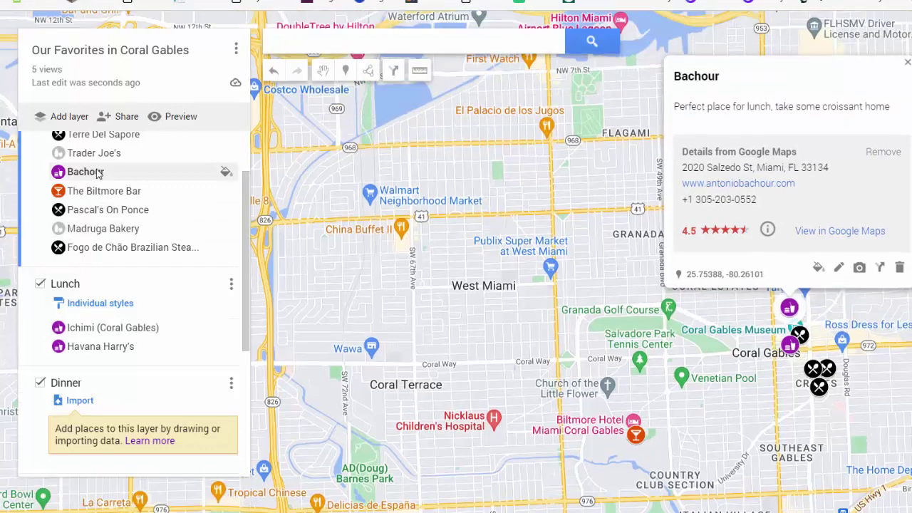
{"action": "left_click_drag", "start_coordinate": [92, 176], "coordinate": [82, 296]}
Step: Move Fogo de Chão, Pascal's On Ponce, Terre Del Sapore and Frenchies Diner into the Dinner layer
{"action": "scroll", "coordinate": [132, 206], "scroll_direction": "up", "scroll_amount": 2}
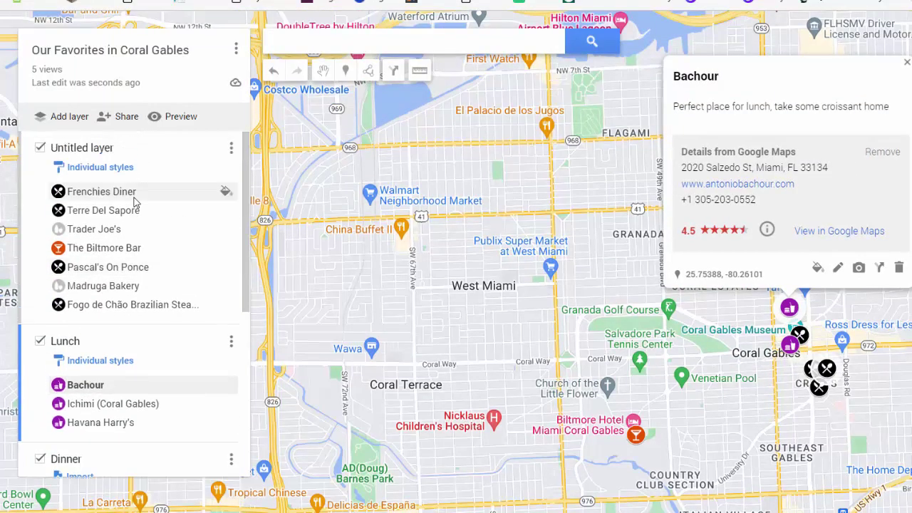
{"action": "scroll", "coordinate": [136, 201], "scroll_direction": "down", "scroll_amount": 1}
{"action": "scroll", "coordinate": [135, 201], "scroll_direction": "down", "scroll_amount": 1}
{"action": "left_click", "coordinate": [93, 203]}
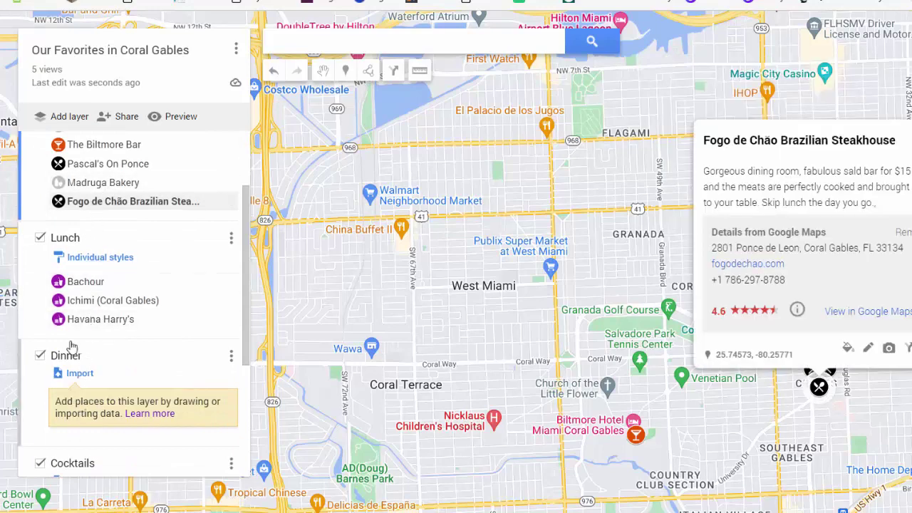
{"action": "left_click_drag", "start_coordinate": [92, 200], "coordinate": [84, 324]}
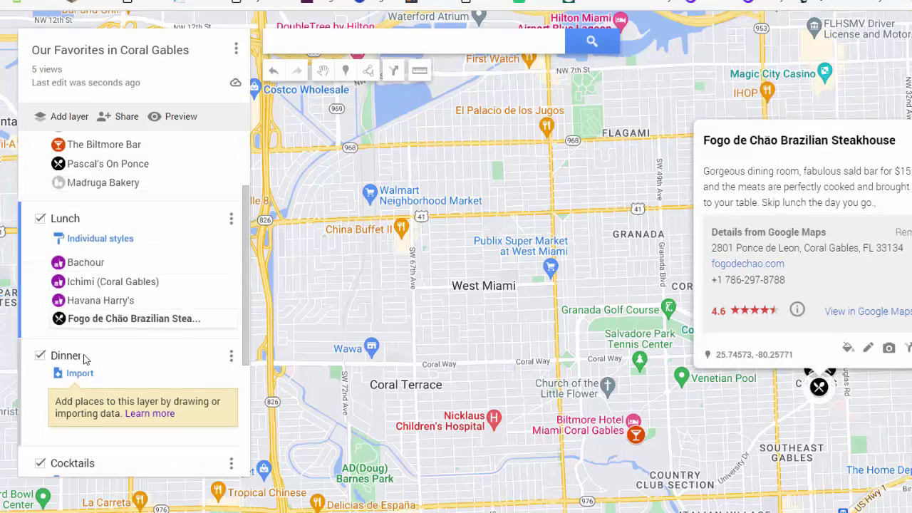
{"action": "left_click_drag", "start_coordinate": [83, 358], "coordinate": [83, 384]}
{"action": "left_click", "coordinate": [92, 163]}
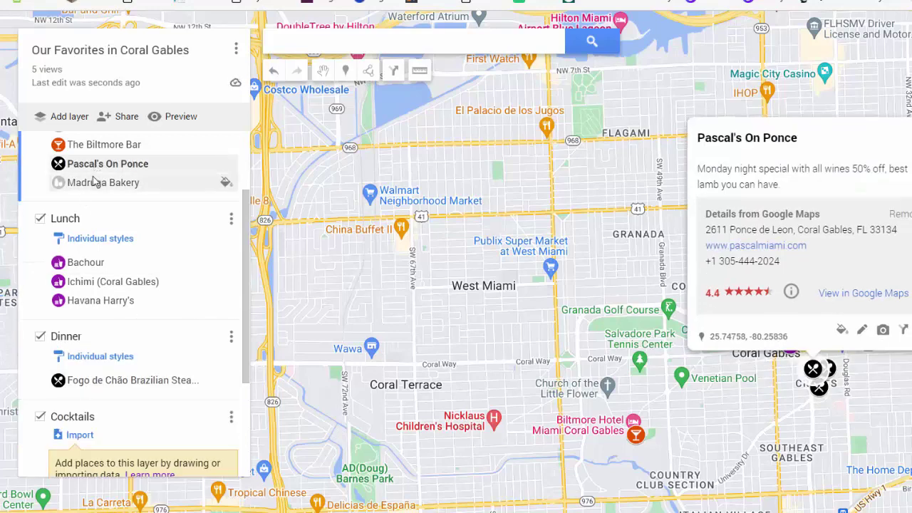
{"action": "left_click_drag", "start_coordinate": [93, 165], "coordinate": [90, 359]}
{"action": "scroll", "coordinate": [91, 185], "scroll_direction": "up", "scroll_amount": 2}
{"action": "left_click", "coordinate": [97, 159]}
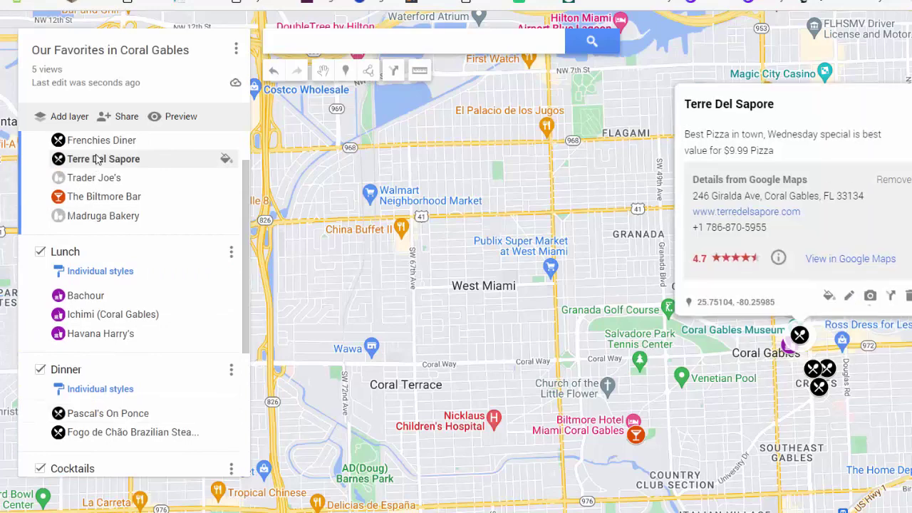
{"action": "left_click_drag", "start_coordinate": [92, 160], "coordinate": [91, 394]}
{"action": "left_click", "coordinate": [100, 141]}
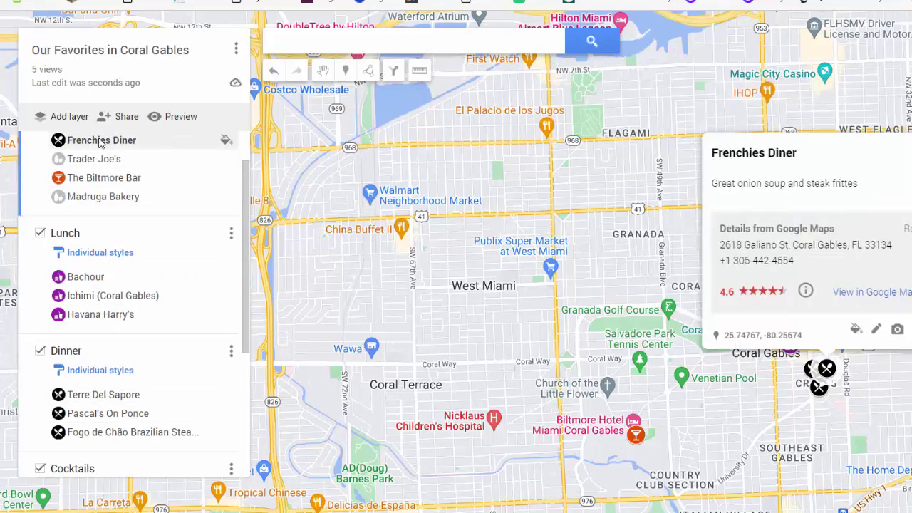
{"action": "left_click_drag", "start_coordinate": [98, 146], "coordinate": [93, 374]}
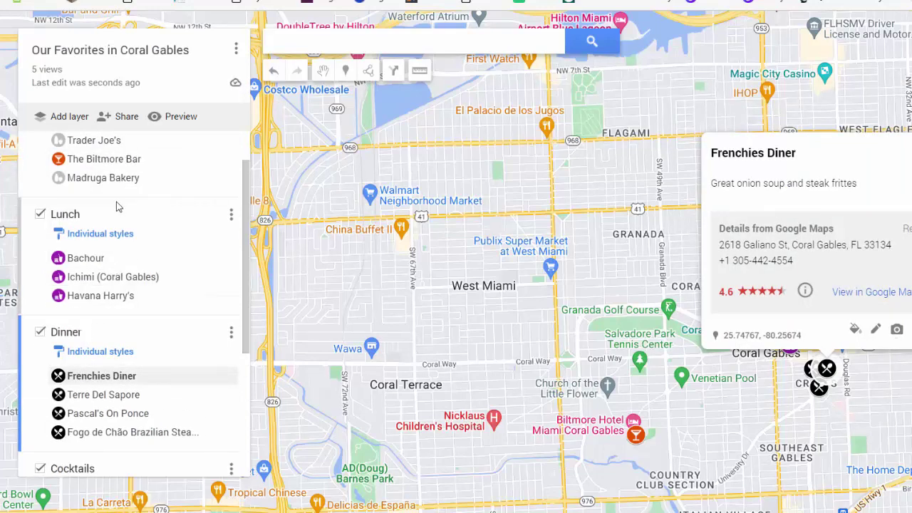
Step: Move The Biltmore Bar into the Cocktails layer
{"action": "scroll", "coordinate": [112, 208], "scroll_direction": "down", "scroll_amount": 2}
{"action": "scroll", "coordinate": [100, 205], "scroll_direction": "up", "scroll_amount": 2}
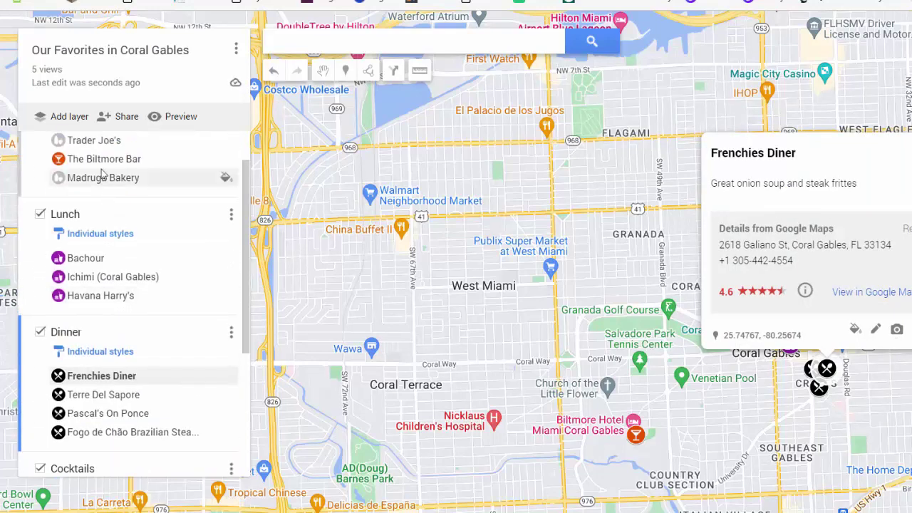
{"action": "left_click", "coordinate": [100, 160]}
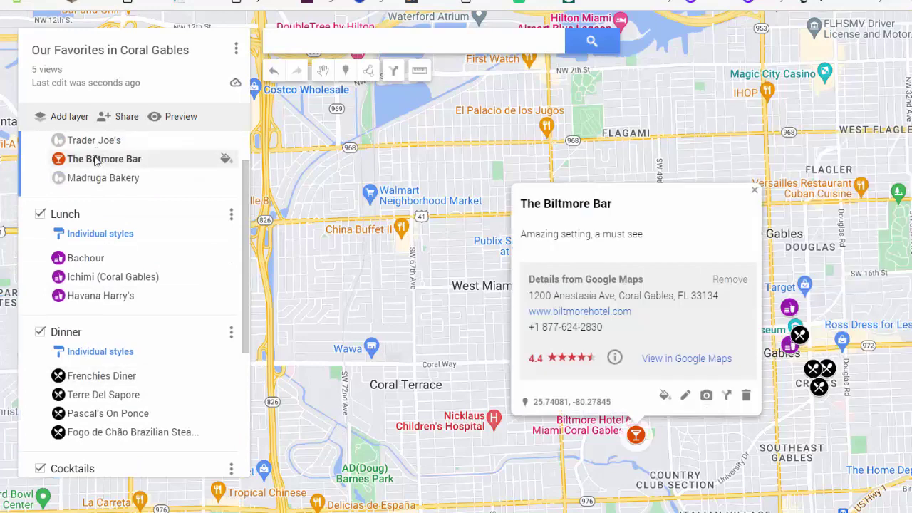
{"action": "left_click_drag", "start_coordinate": [96, 161], "coordinate": [102, 316]}
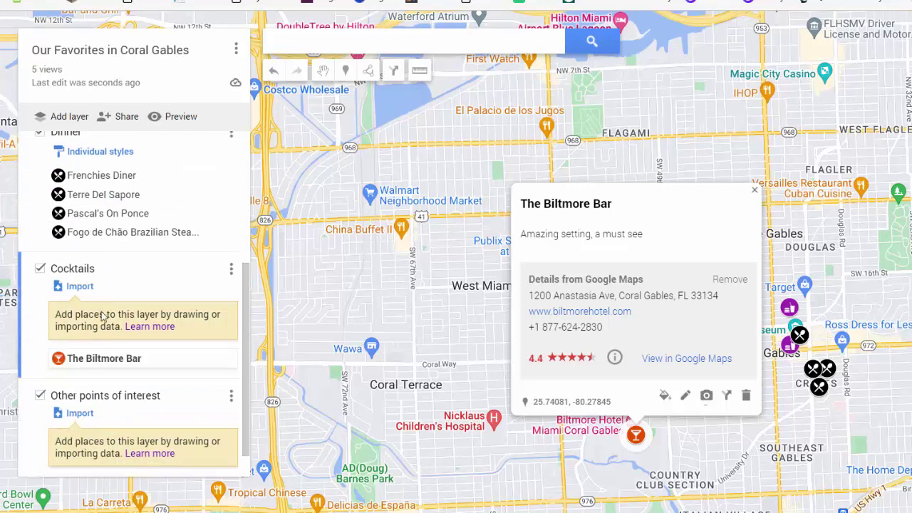
Step: Move Madruga Bakery and Trader Joe's into the Other points of interest layer
{"action": "scroll", "coordinate": [132, 223], "scroll_direction": "up", "scroll_amount": 5}
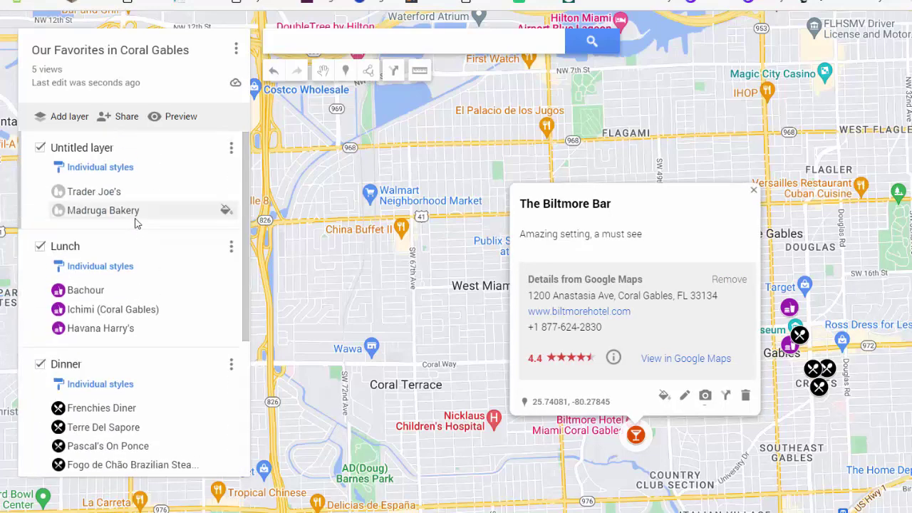
{"action": "left_click", "coordinate": [100, 211]}
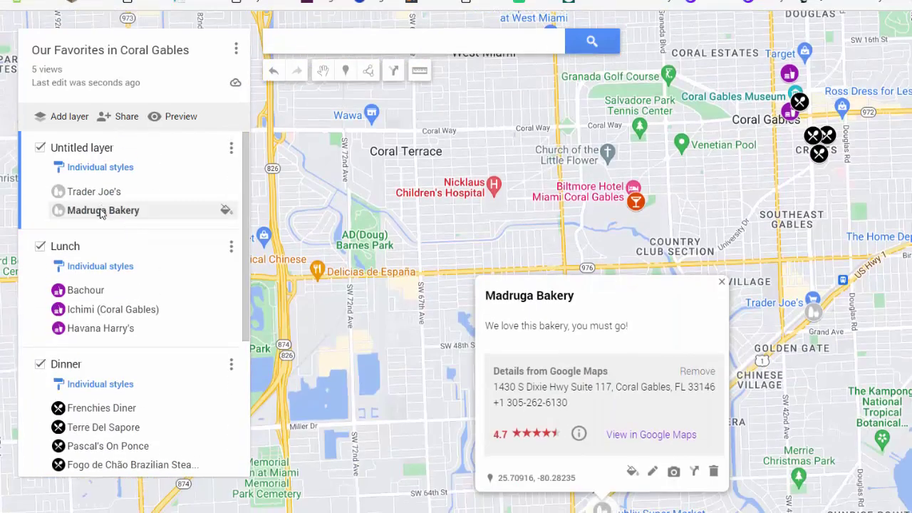
{"action": "left_click_drag", "start_coordinate": [101, 210], "coordinate": [91, 423]}
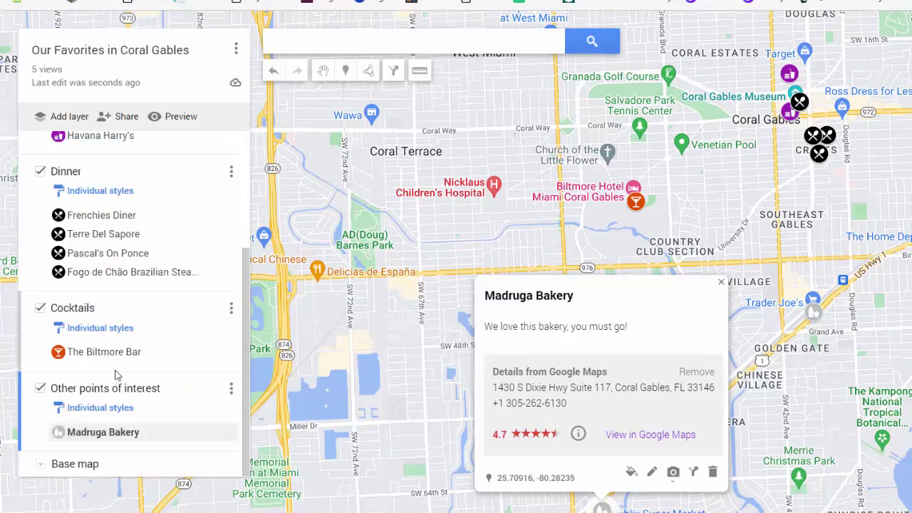
{"action": "scroll", "coordinate": [117, 372], "scroll_direction": "up", "scroll_amount": 1}
{"action": "scroll", "coordinate": [118, 367], "scroll_direction": "up", "scroll_amount": 4}
{"action": "left_click", "coordinate": [89, 191]}
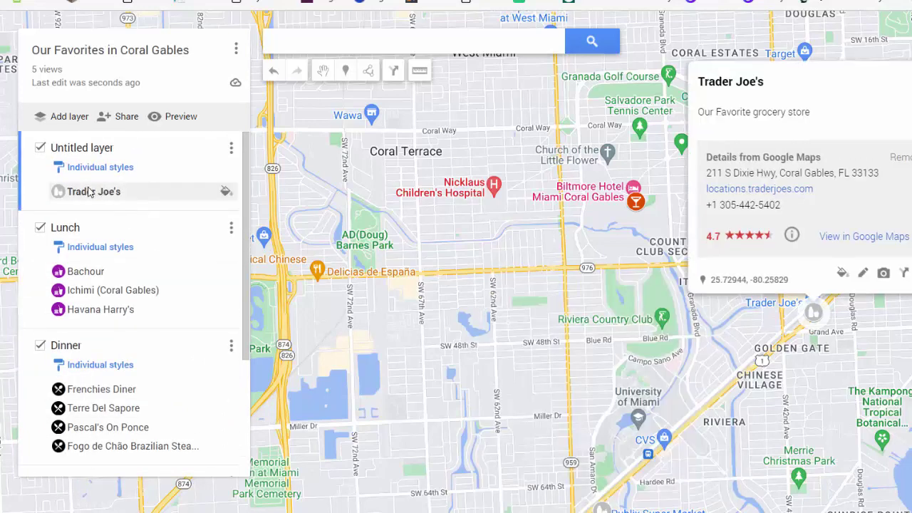
{"action": "left_click_drag", "start_coordinate": [86, 205], "coordinate": [75, 408]}
{"action": "left_click_drag", "start_coordinate": [70, 482], "coordinate": [116, 433]}
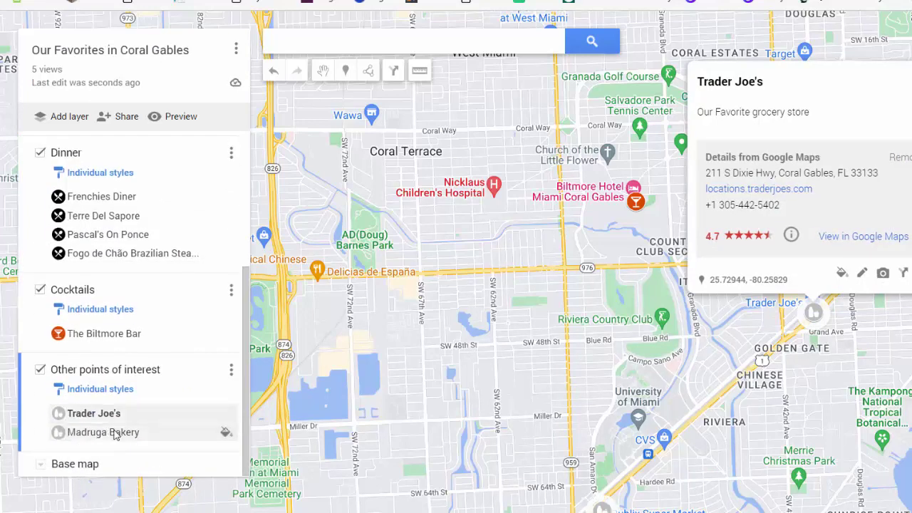
{"action": "left_click", "coordinate": [179, 117]}
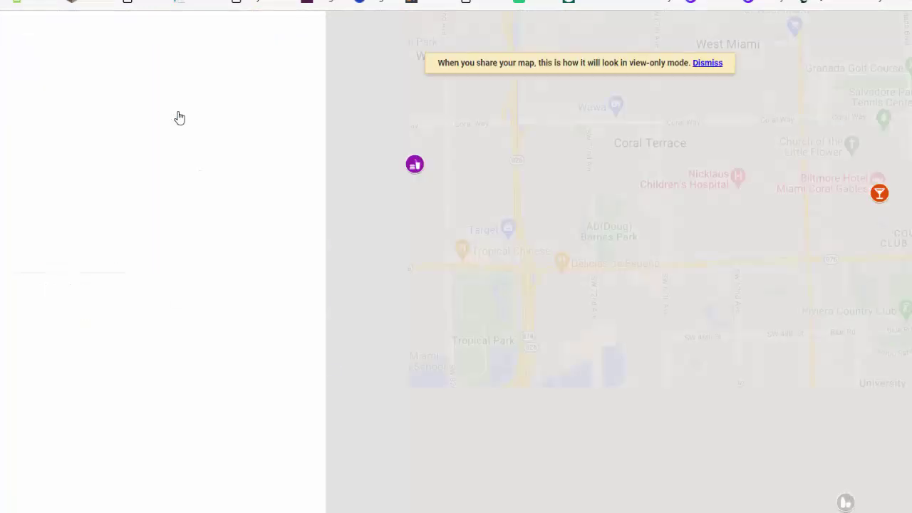
{"action": "scroll", "coordinate": [230, 174], "scroll_direction": "down", "scroll_amount": 1}
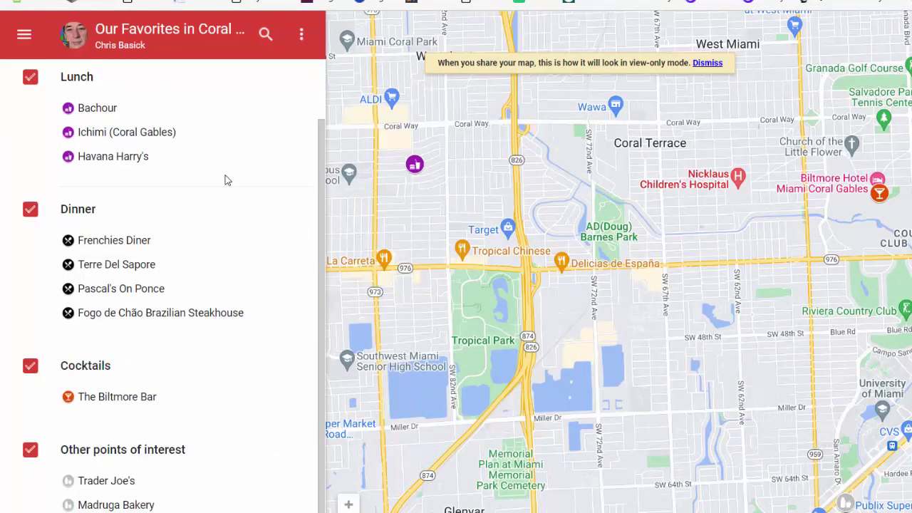
{"action": "scroll", "coordinate": [226, 178], "scroll_direction": "up", "scroll_amount": 1}
{"action": "left_click", "coordinate": [103, 235]}
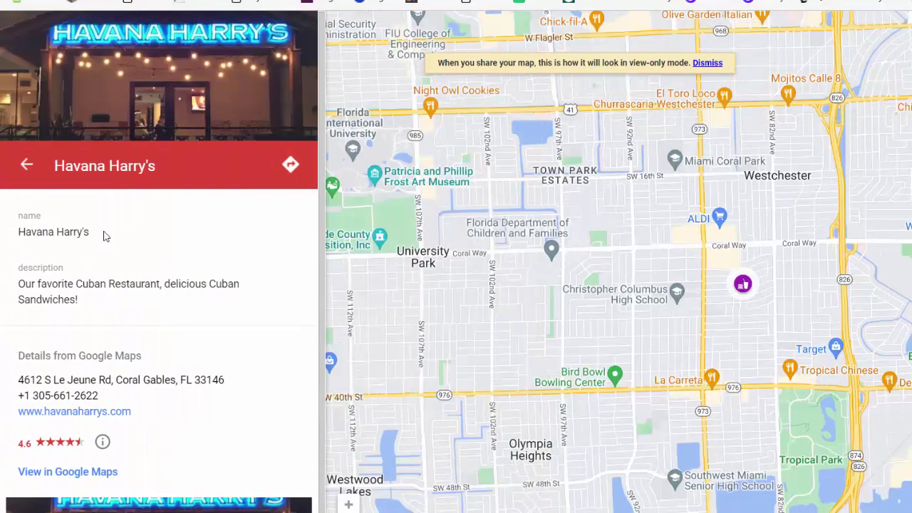
{"action": "left_click", "coordinate": [24, 163]}
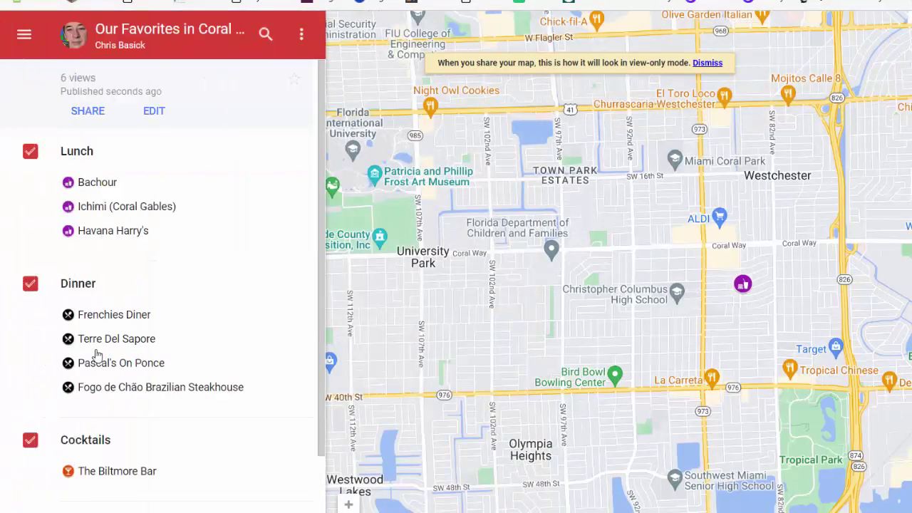
{"action": "left_click", "coordinate": [91, 471]}
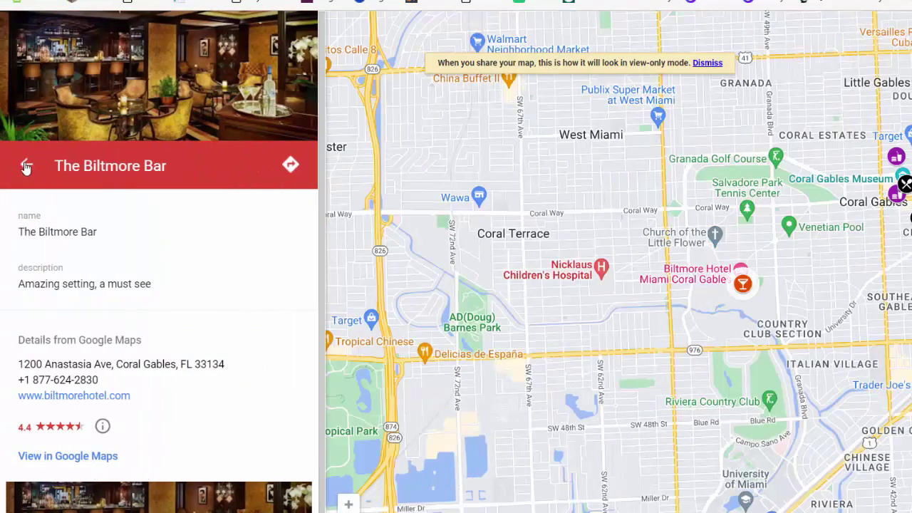
{"action": "left_click", "coordinate": [24, 164]}
{"action": "left_click", "coordinate": [93, 207]}
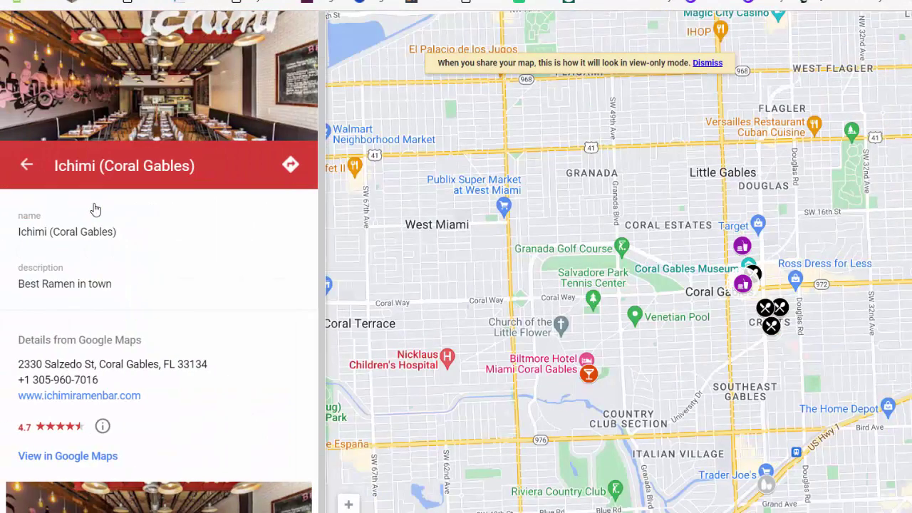
{"action": "left_click", "coordinate": [27, 166]}
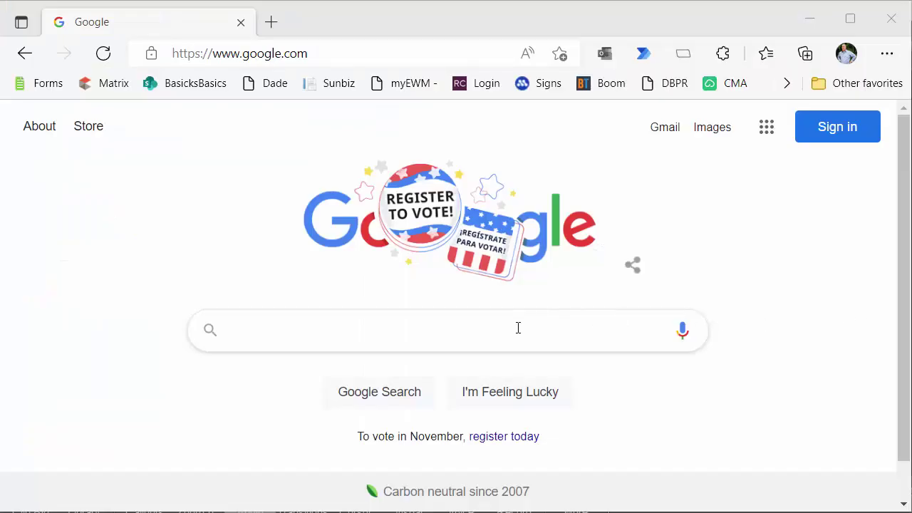
Step: Search Google for 'google map' and open the Google Maps website from the results
{"action": "left_click", "coordinate": [503, 332]}
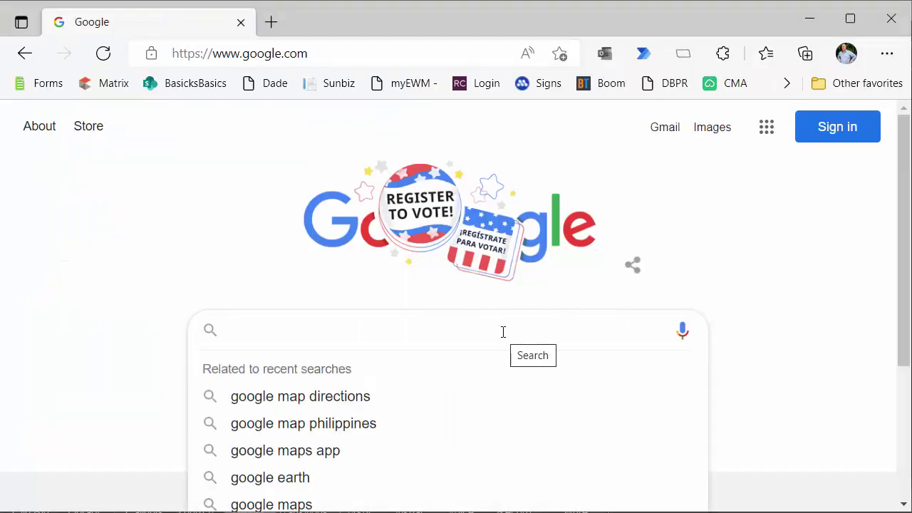
{"action": "type", "text": "googe"}
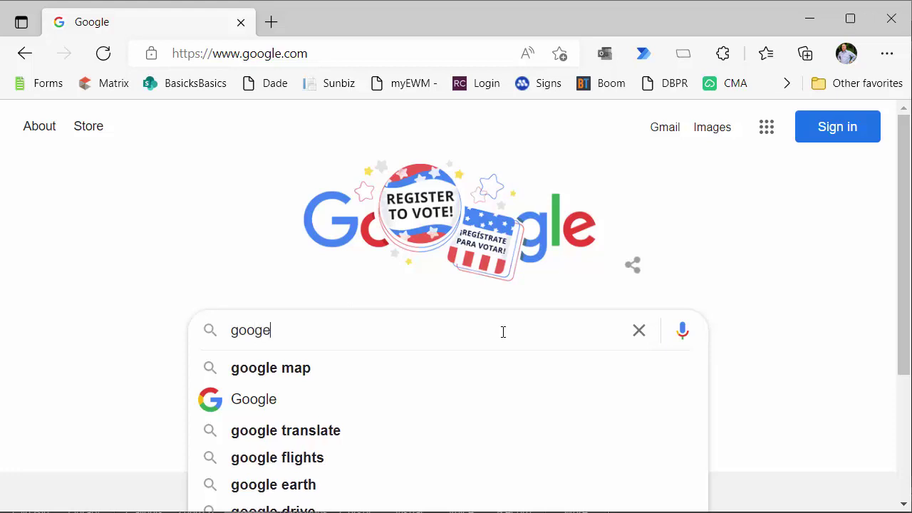
{"action": "key", "text": "BackSpace"}
{"action": "type", "text": "le"}
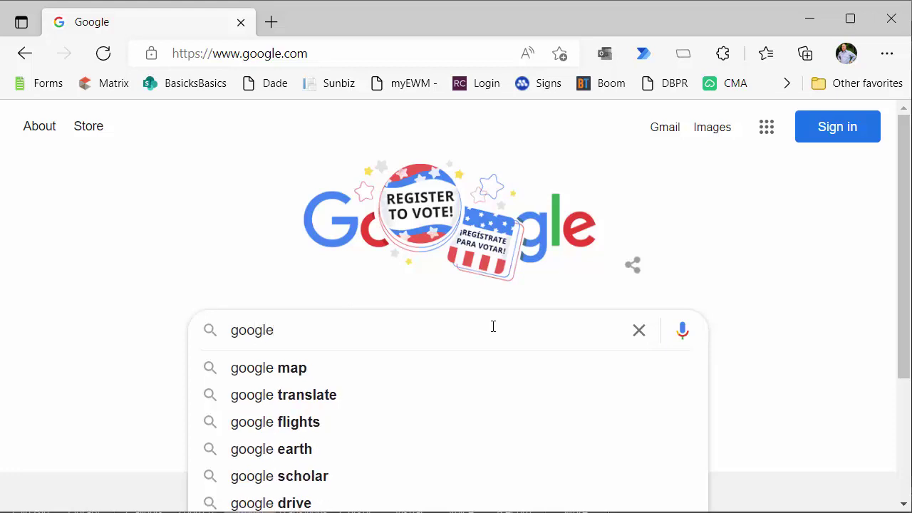
{"action": "left_click", "coordinate": [280, 374]}
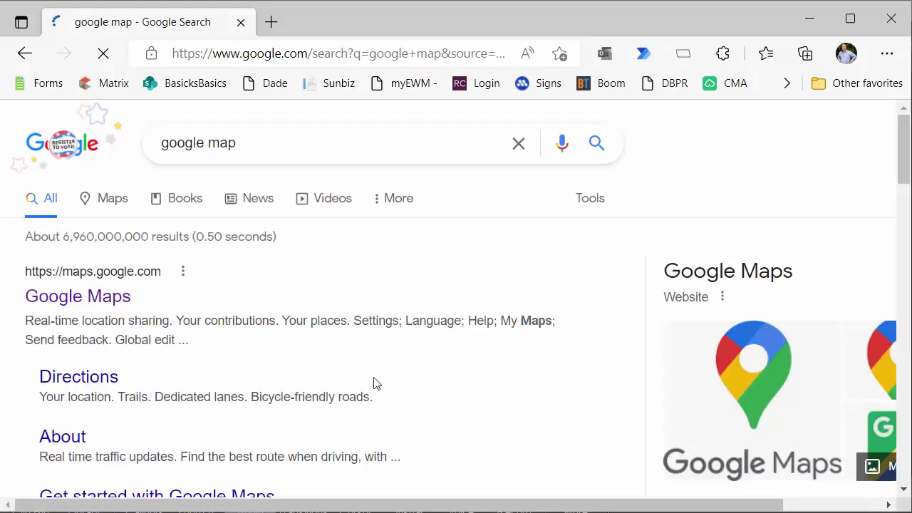
{"action": "left_click", "coordinate": [84, 303]}
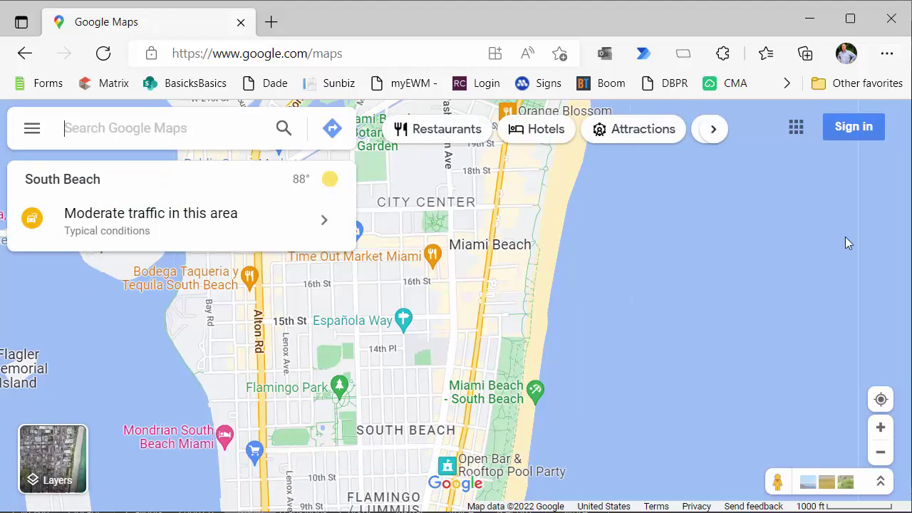
Step: Sign in to Google Maps and switch to the personal account
{"action": "left_click", "coordinate": [849, 127]}
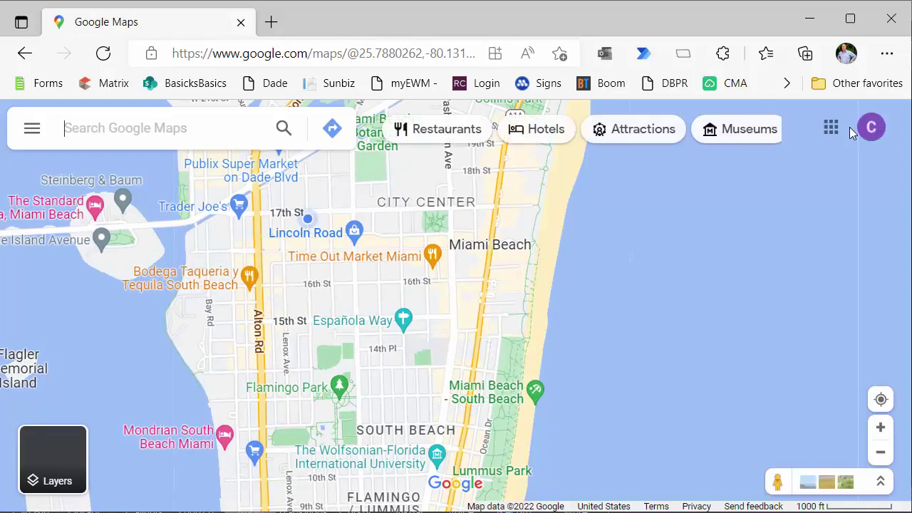
{"action": "left_click", "coordinate": [871, 128]}
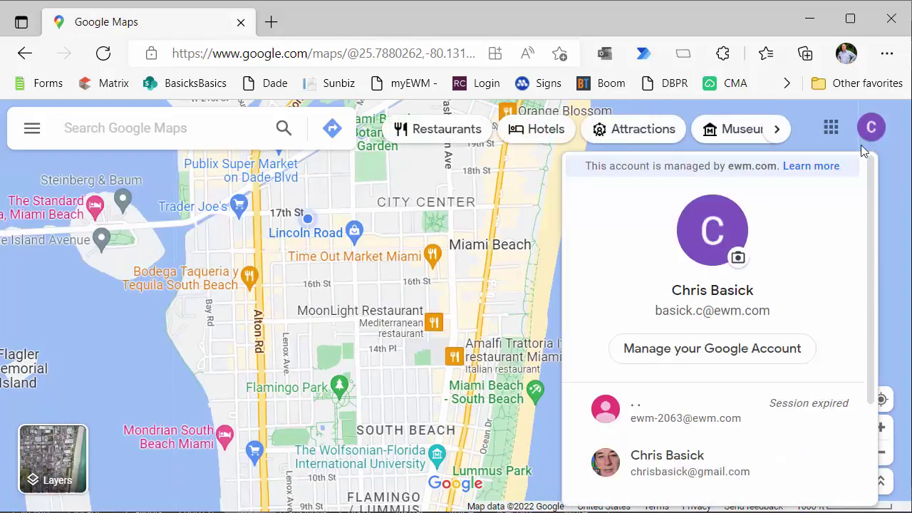
{"action": "left_click", "coordinate": [688, 470]}
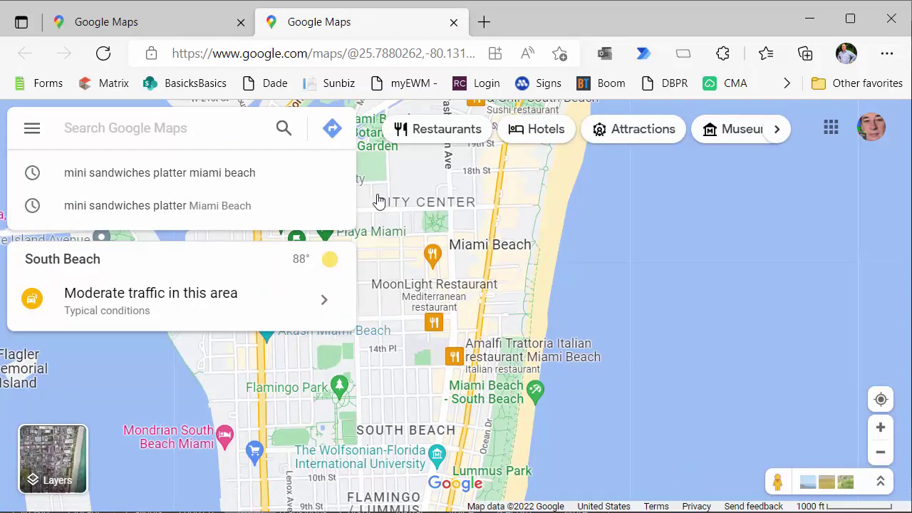
Step: Open Our Favorites in Coral Gables from Your places > Maps in the My Maps editor
{"action": "left_click", "coordinate": [31, 128]}
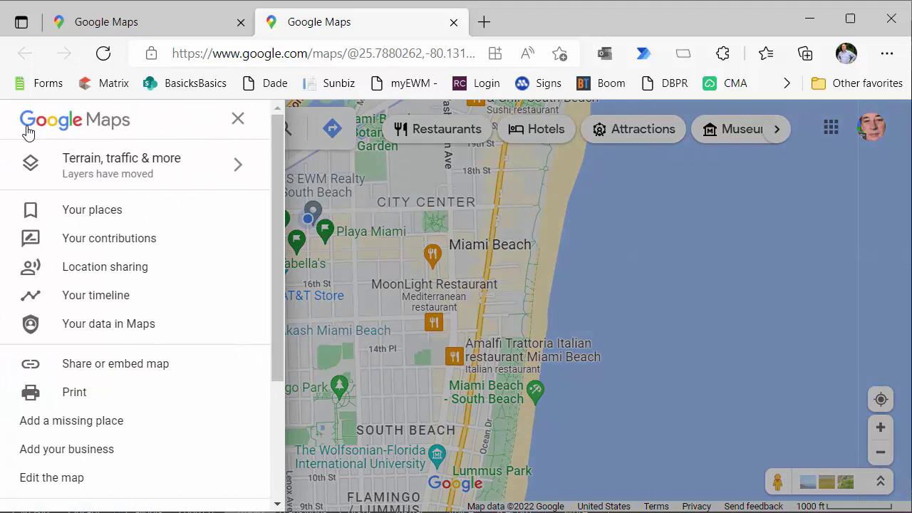
{"action": "left_click", "coordinate": [91, 214]}
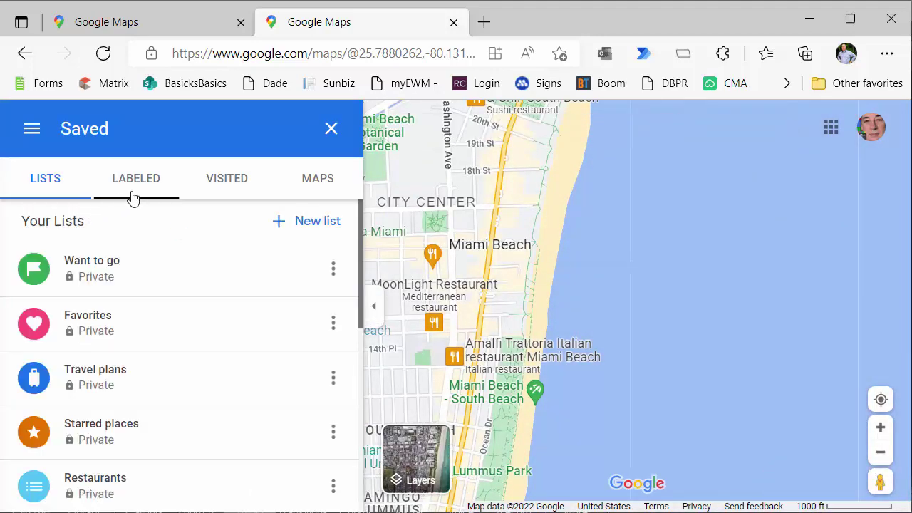
{"action": "left_click", "coordinate": [317, 181]}
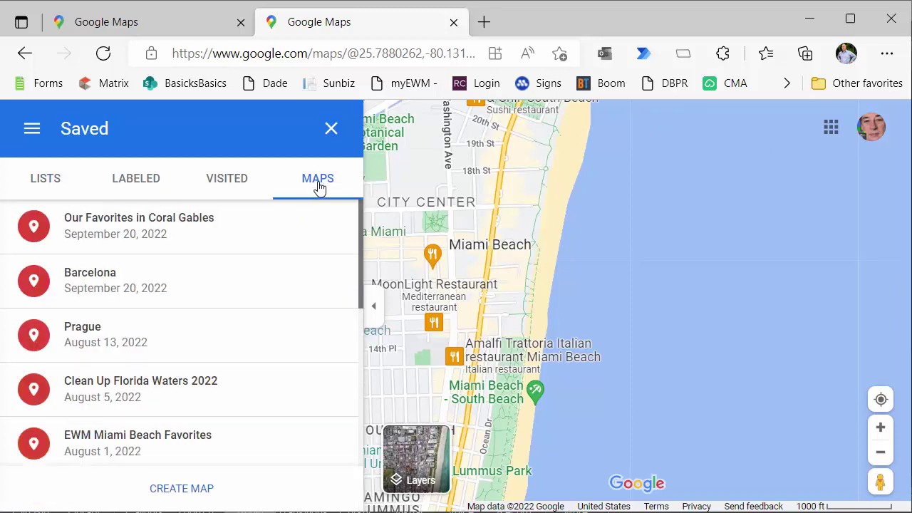
{"action": "left_click", "coordinate": [168, 225]}
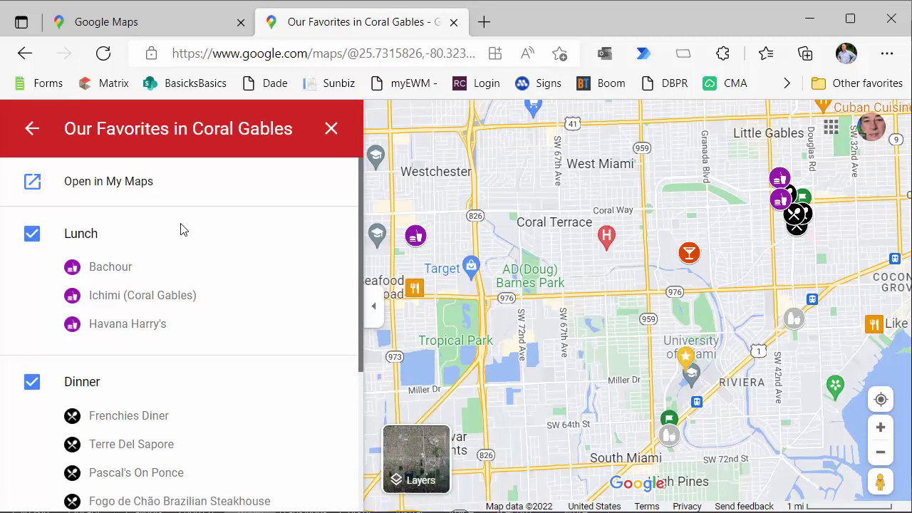
{"action": "scroll", "coordinate": [180, 229], "scroll_direction": "down", "scroll_amount": 1}
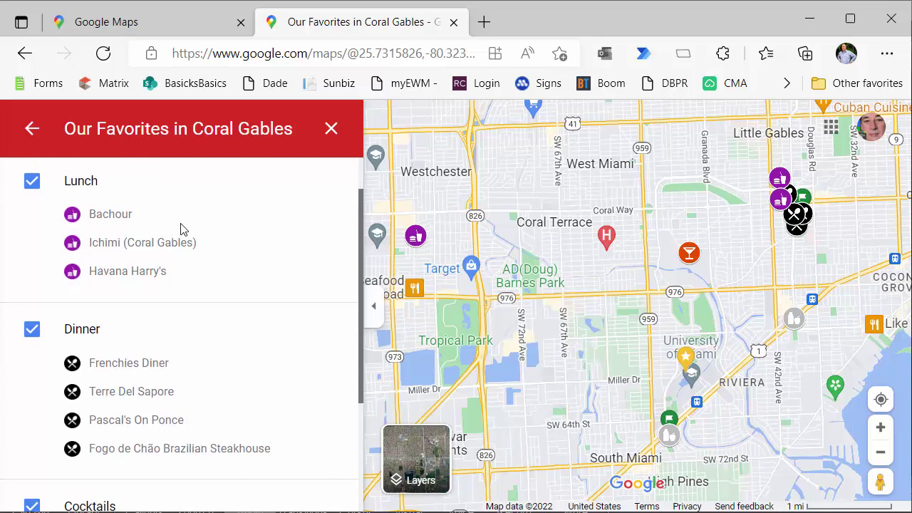
{"action": "scroll", "coordinate": [180, 229], "scroll_direction": "down", "scroll_amount": 1}
{"action": "scroll", "coordinate": [180, 229], "scroll_direction": "down", "scroll_amount": 2}
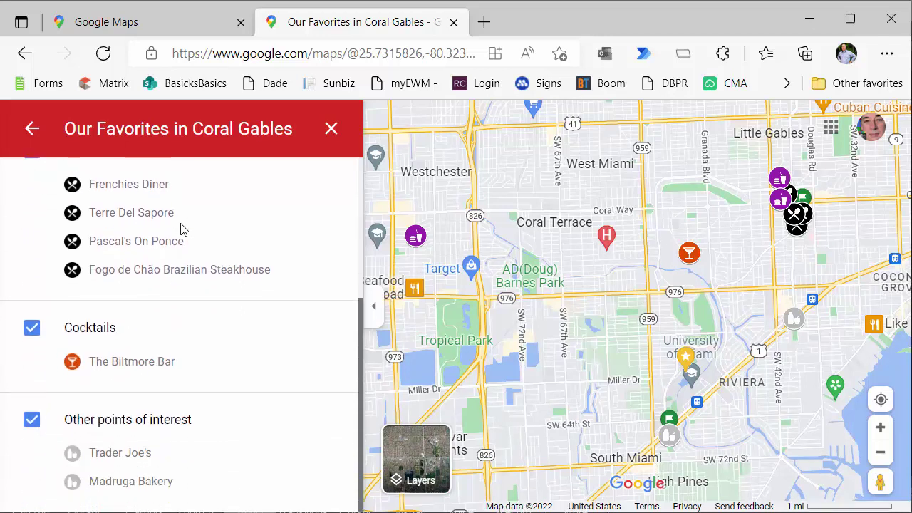
{"action": "scroll", "coordinate": [180, 228], "scroll_direction": "up", "scroll_amount": 4}
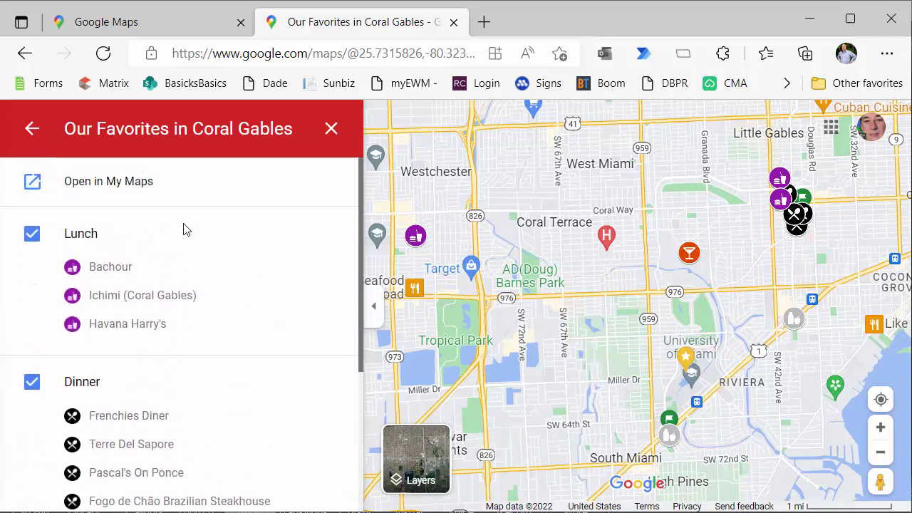
{"action": "left_click", "coordinate": [97, 183]}
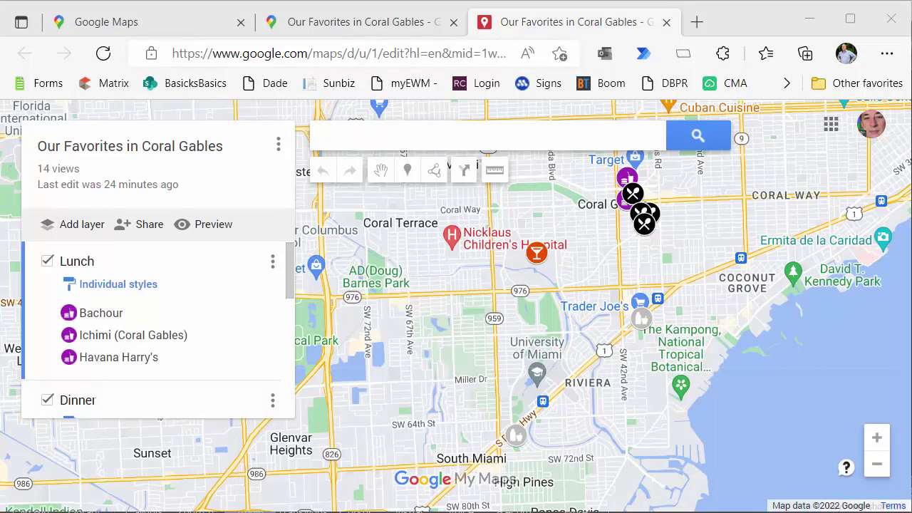
Step: Copy the Our Favorites in Coral Gables share link and open a new browser tab
{"action": "left_click", "coordinate": [137, 226]}
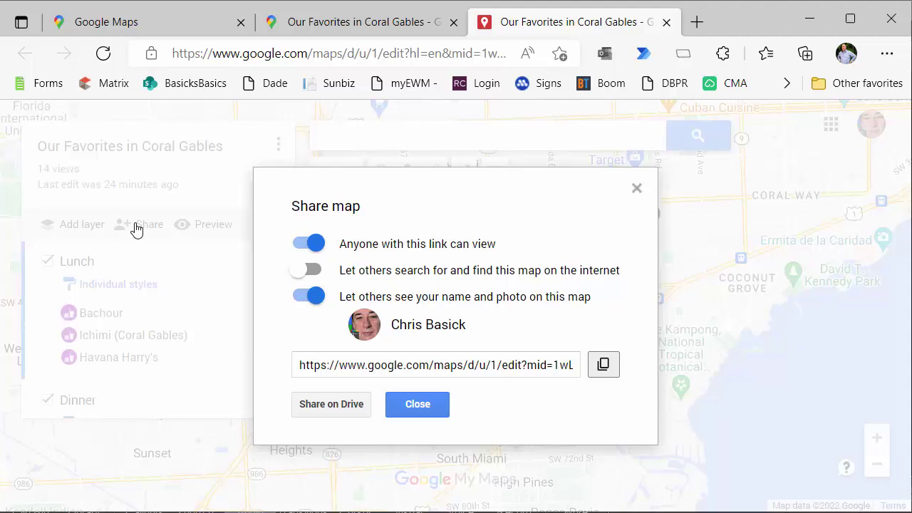
{"action": "left_click", "coordinate": [616, 369]}
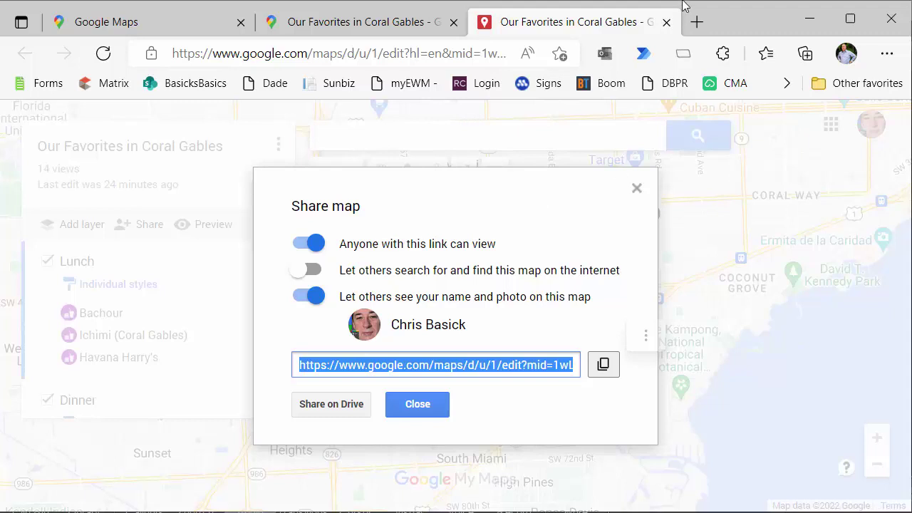
{"action": "left_click", "coordinate": [696, 21]}
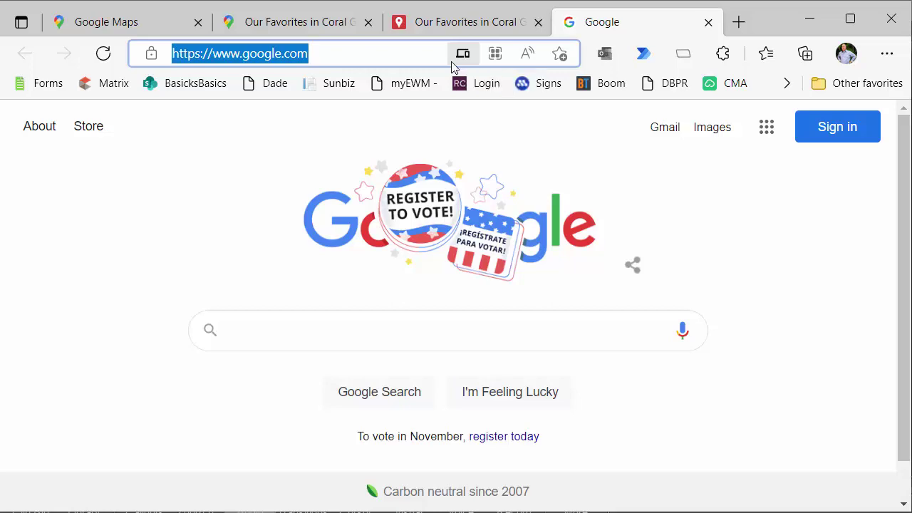
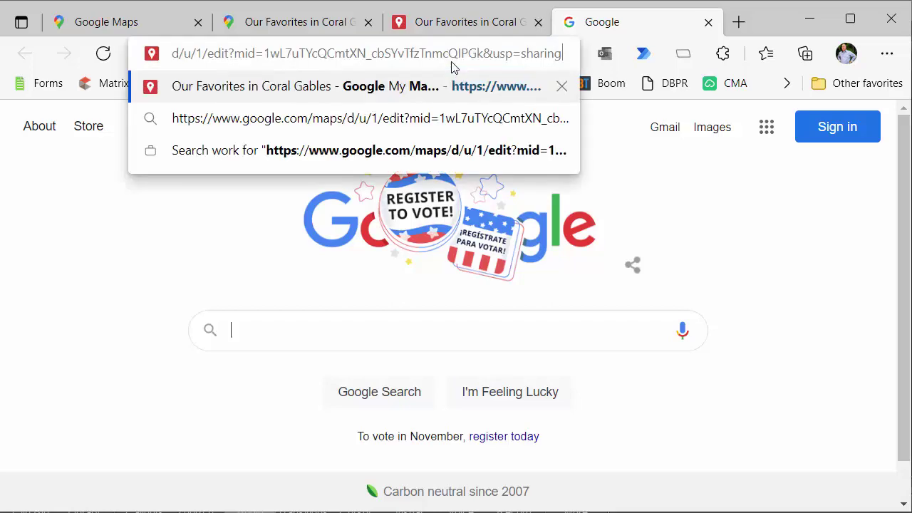
Step: Load the pasted share link, centre the map on Coral Gables, and show Havana Harry's
{"action": "key", "text": "Return"}
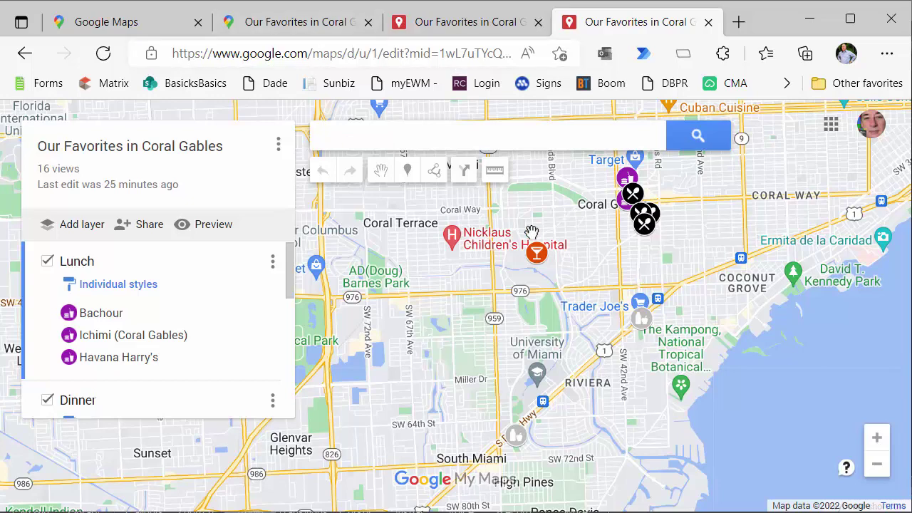
{"action": "scroll", "coordinate": [531, 233], "scroll_direction": "up", "scroll_amount": 1}
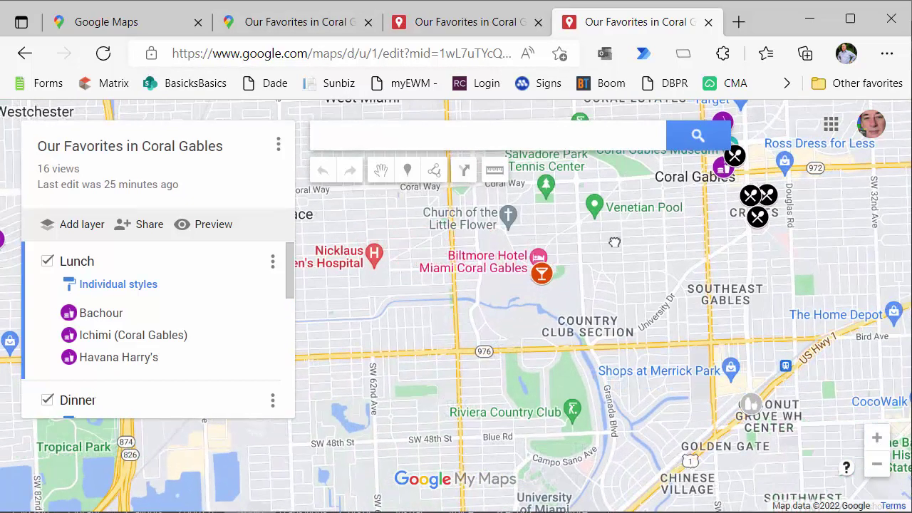
{"action": "left_click_drag", "start_coordinate": [582, 240], "coordinate": [520, 328]}
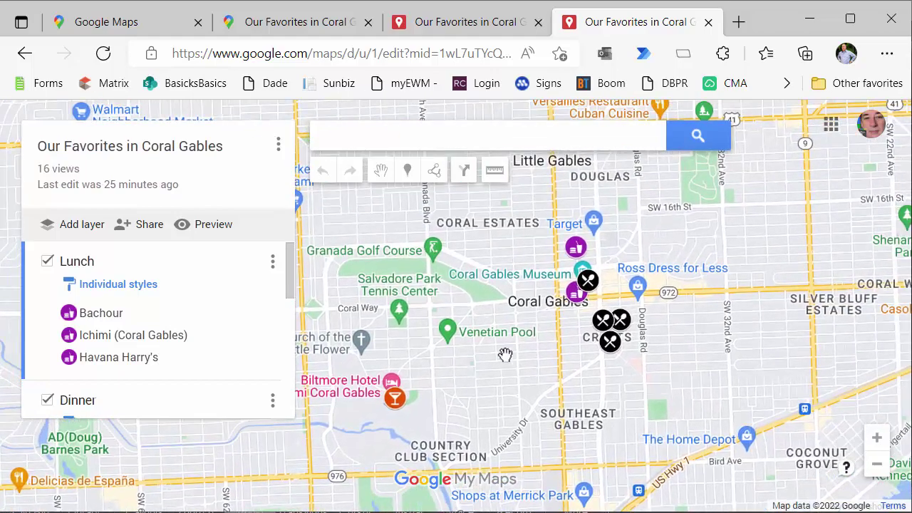
{"action": "scroll", "coordinate": [533, 341], "scroll_direction": "up", "scroll_amount": 1}
{"action": "scroll", "coordinate": [534, 340], "scroll_direction": "up", "scroll_amount": 1}
{"action": "left_click_drag", "start_coordinate": [534, 340], "coordinate": [410, 347]}
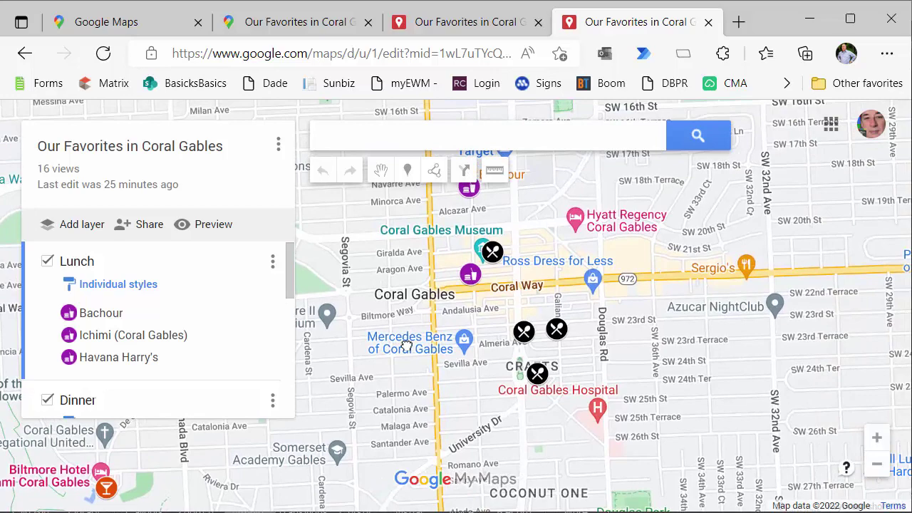
{"action": "left_click", "coordinate": [120, 360]}
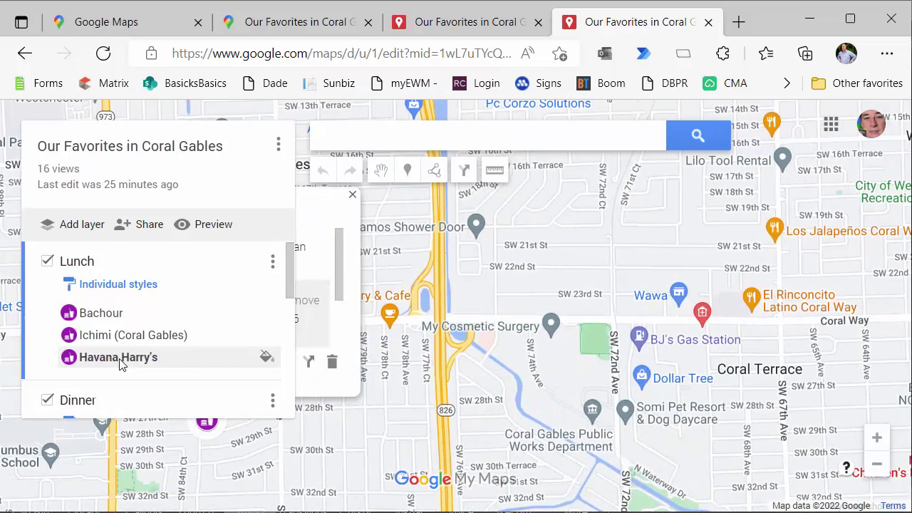